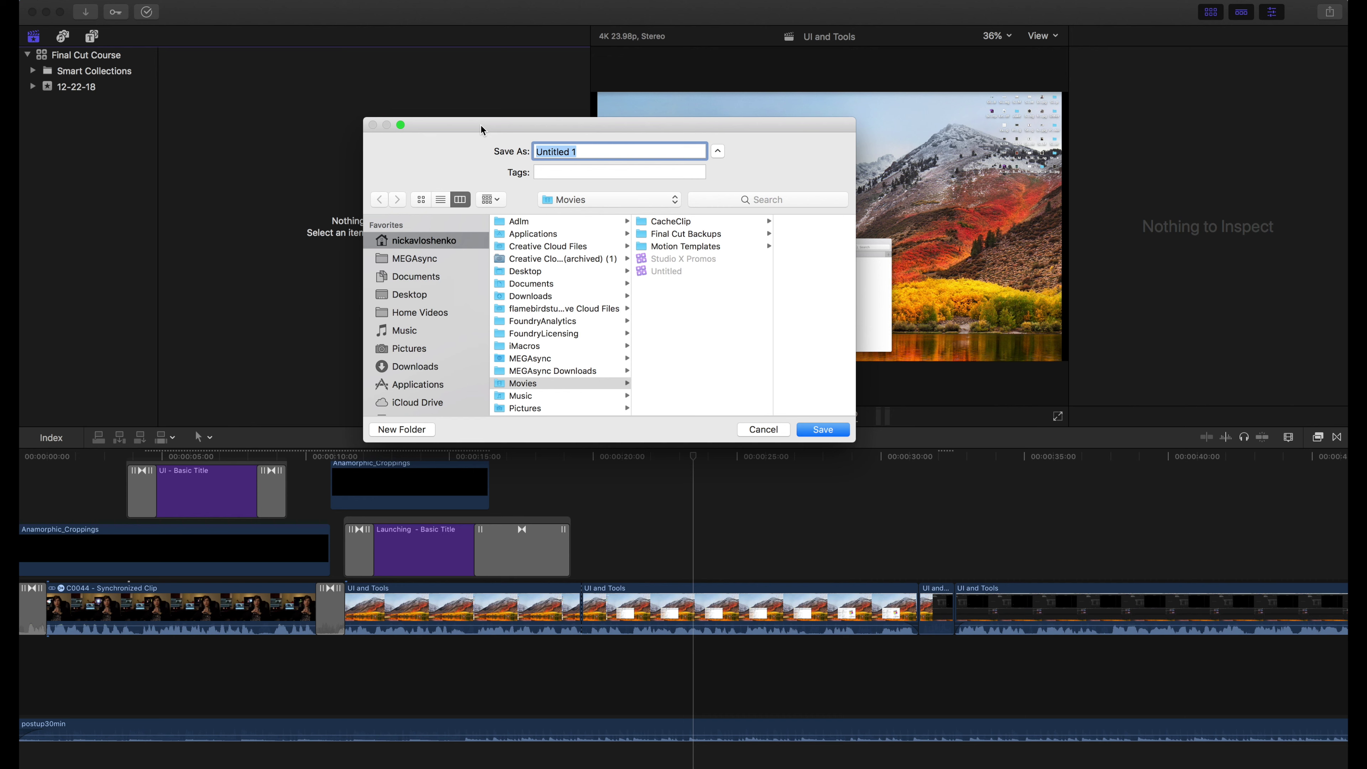
# Save the library as 'January 2nd' inside a new 'New Project January 2nd' folder on Glyph 1TB
pyautogui.scroll(-5, 423, 376)
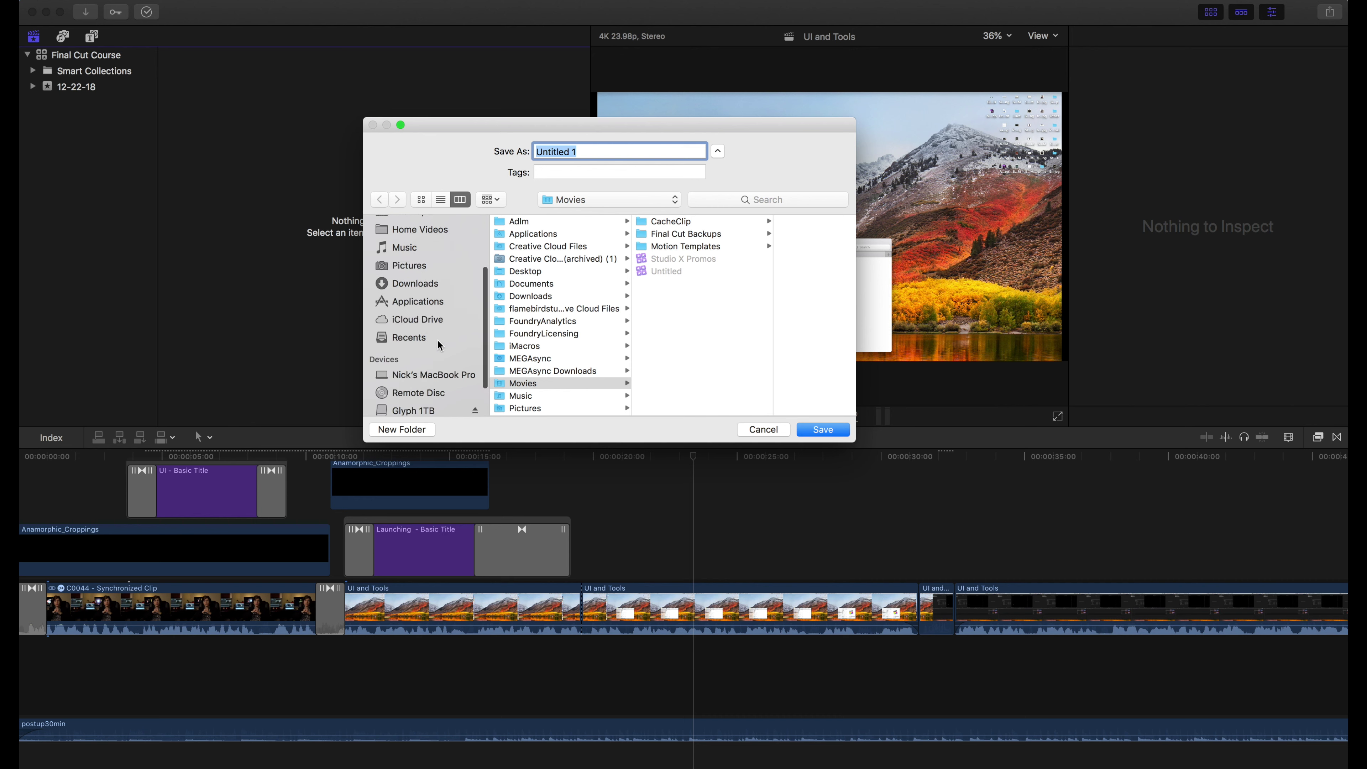
pyautogui.click(410, 369)
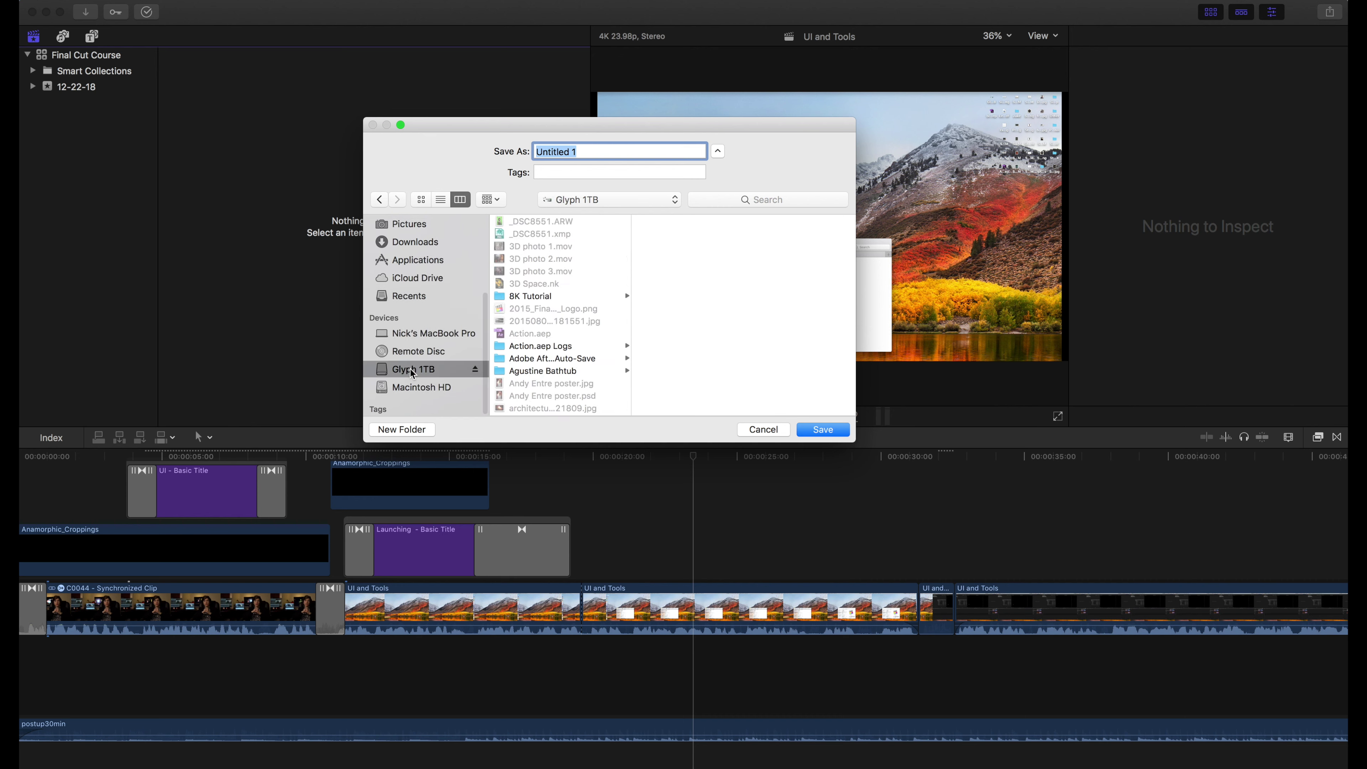
pyautogui.click(413, 431)
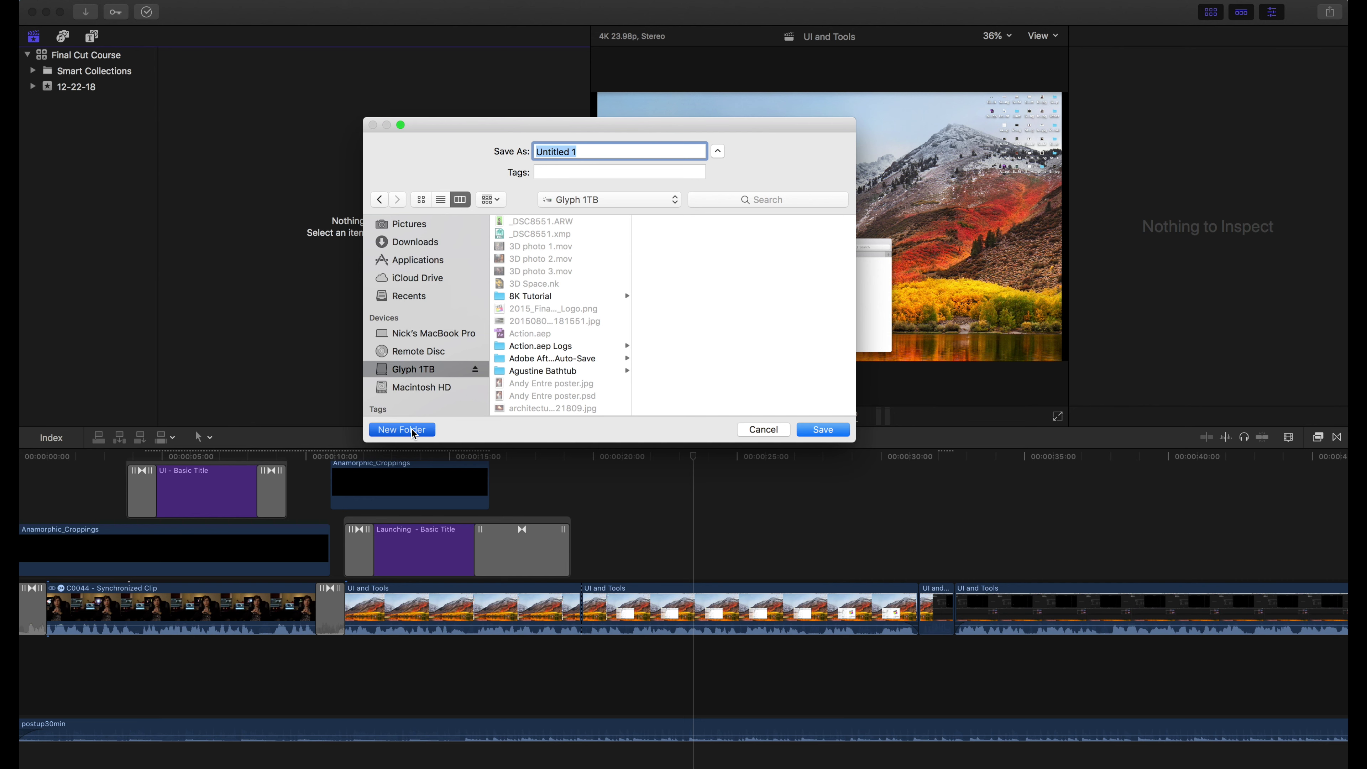
pyautogui.write('New Project ')
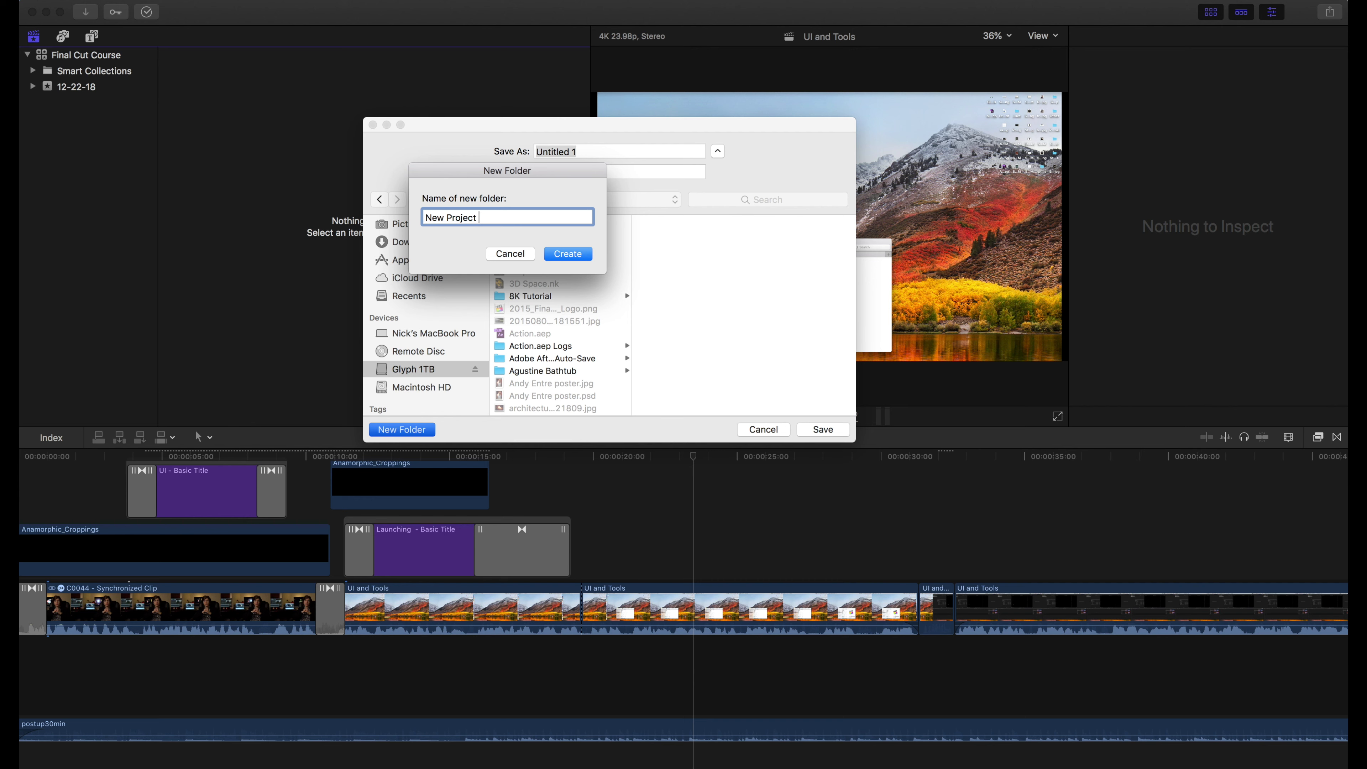
pyautogui.write('January 2nd')
pyautogui.click(568, 254)
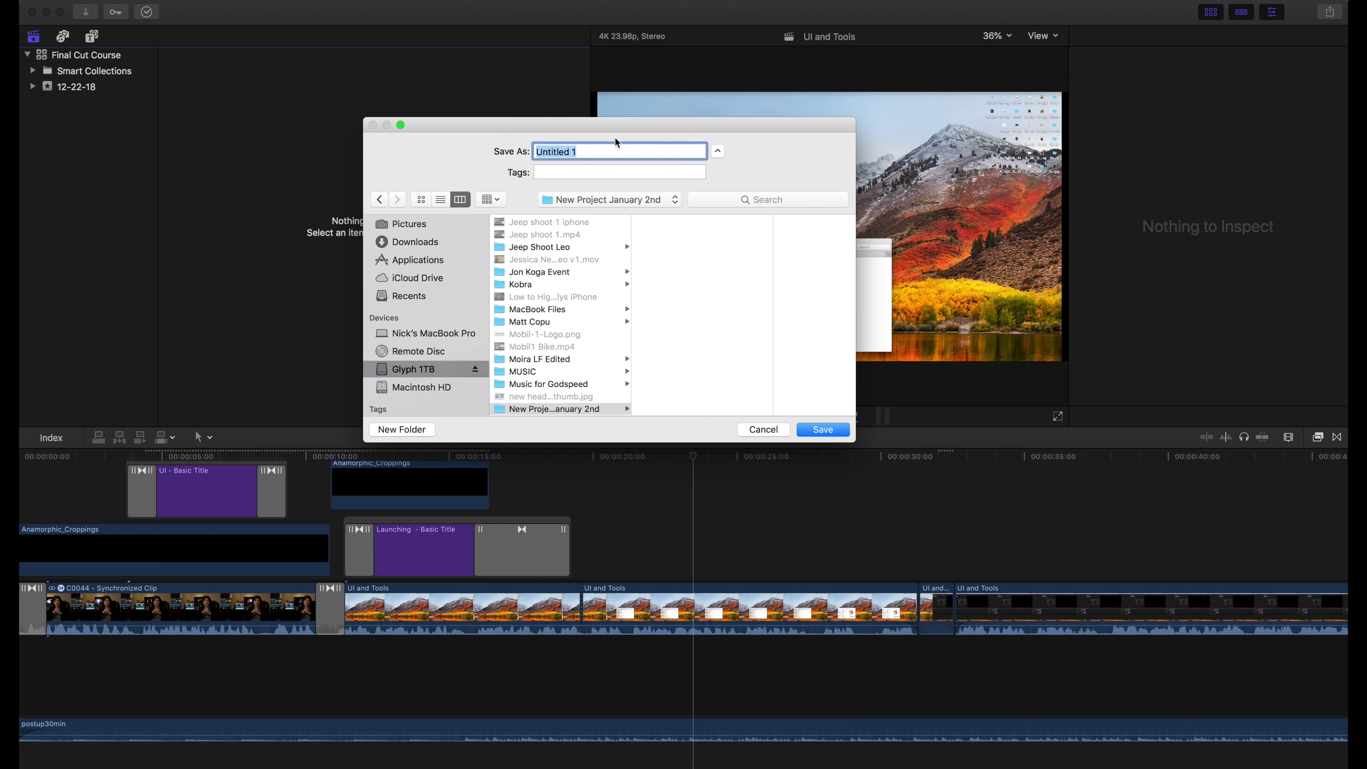
pyautogui.write('January 2nd')
pyautogui.click(823, 433)
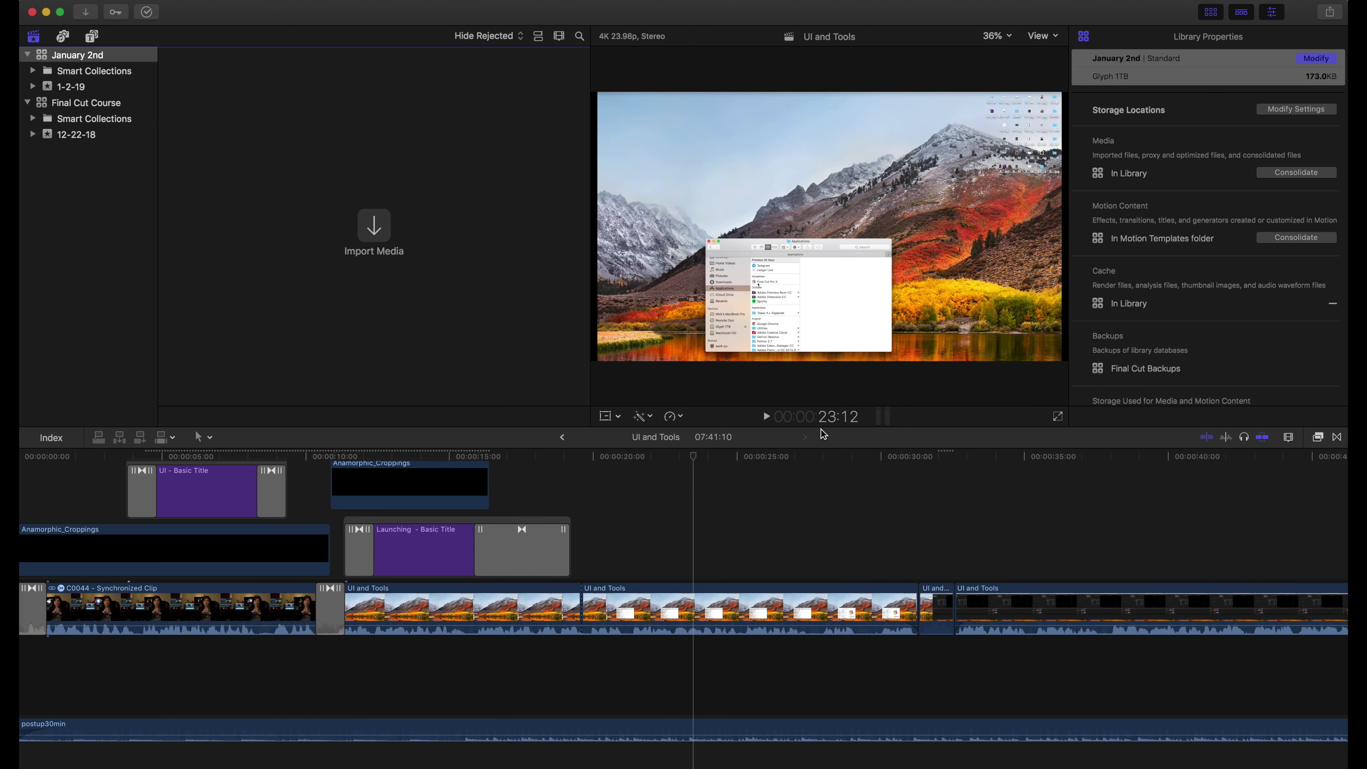
# In Finder, locate the January 2nd library in Glyph 1TB > New Project January 2nd
pyautogui.moveTo(25, 44)
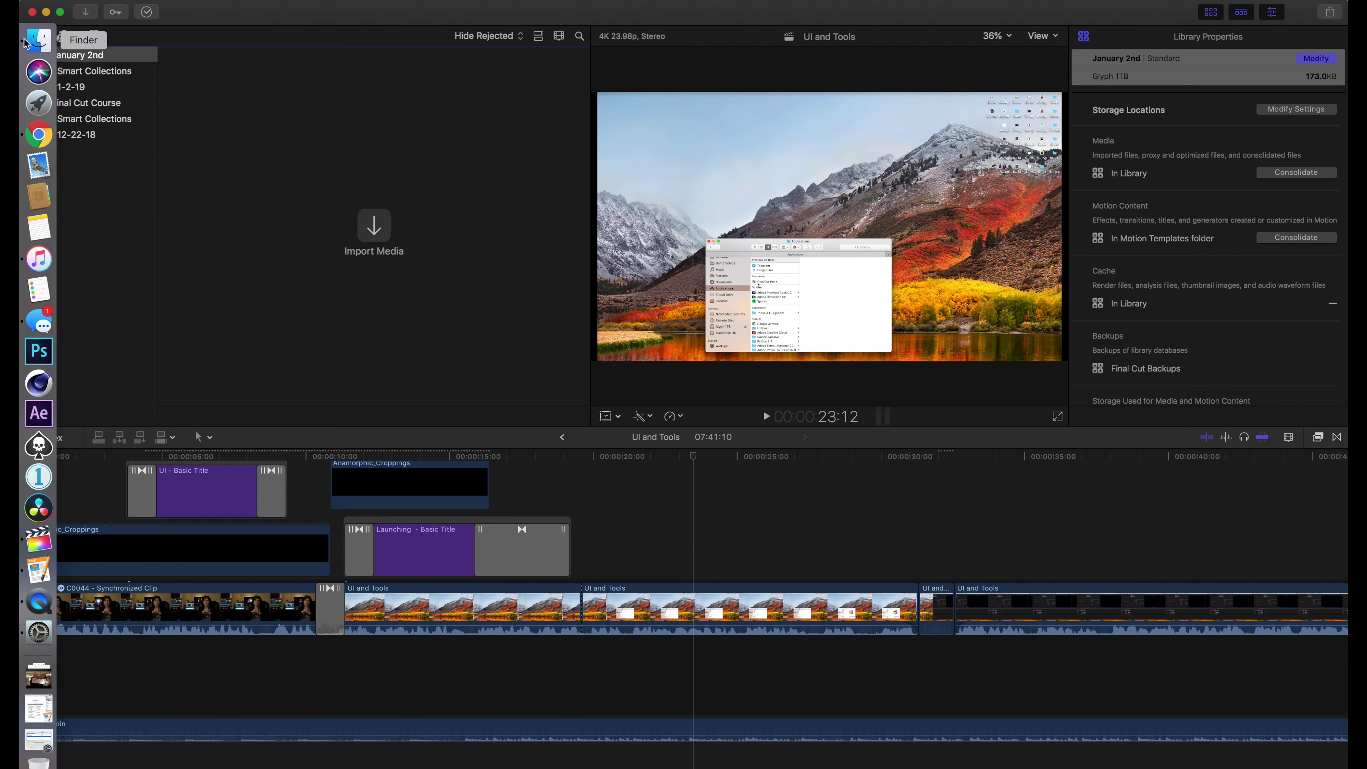
pyautogui.click(26, 43)
pyautogui.scroll(-5, 452, 495)
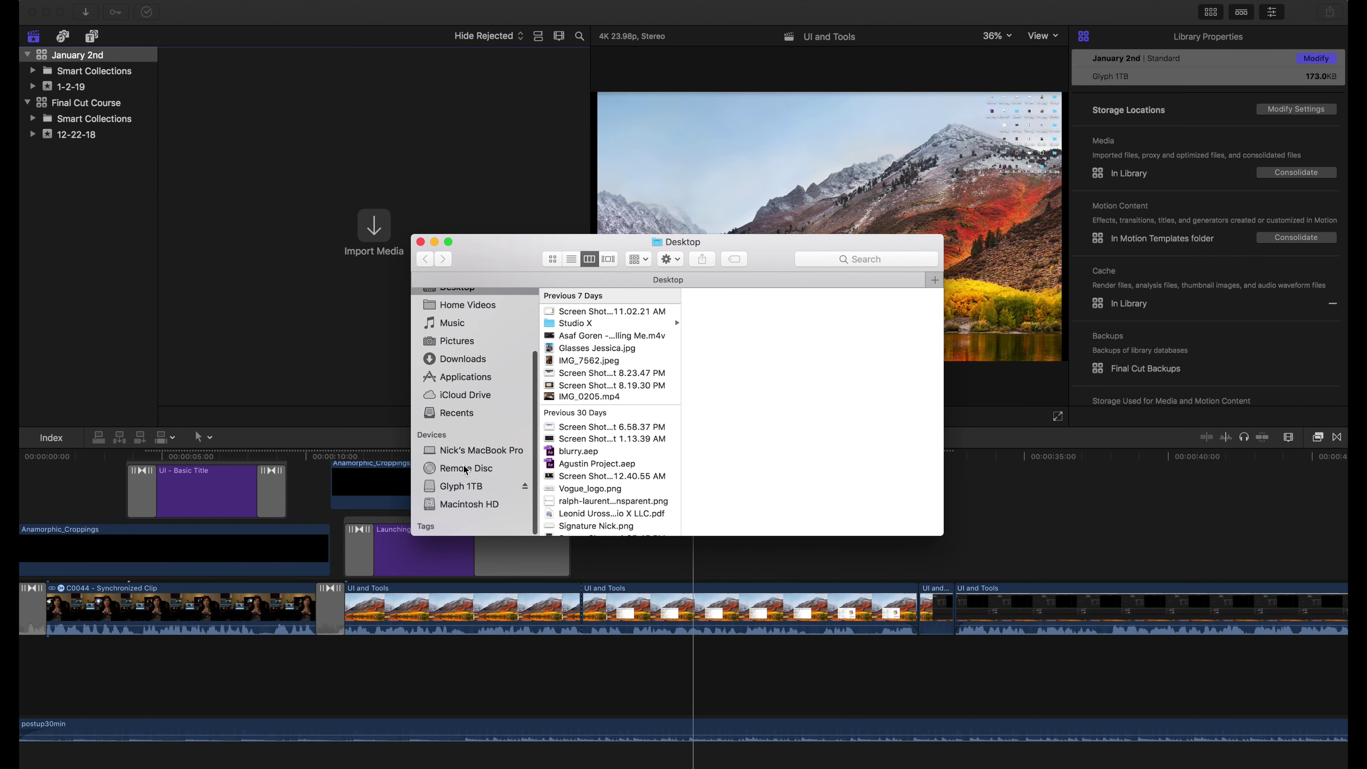
pyautogui.click(452, 490)
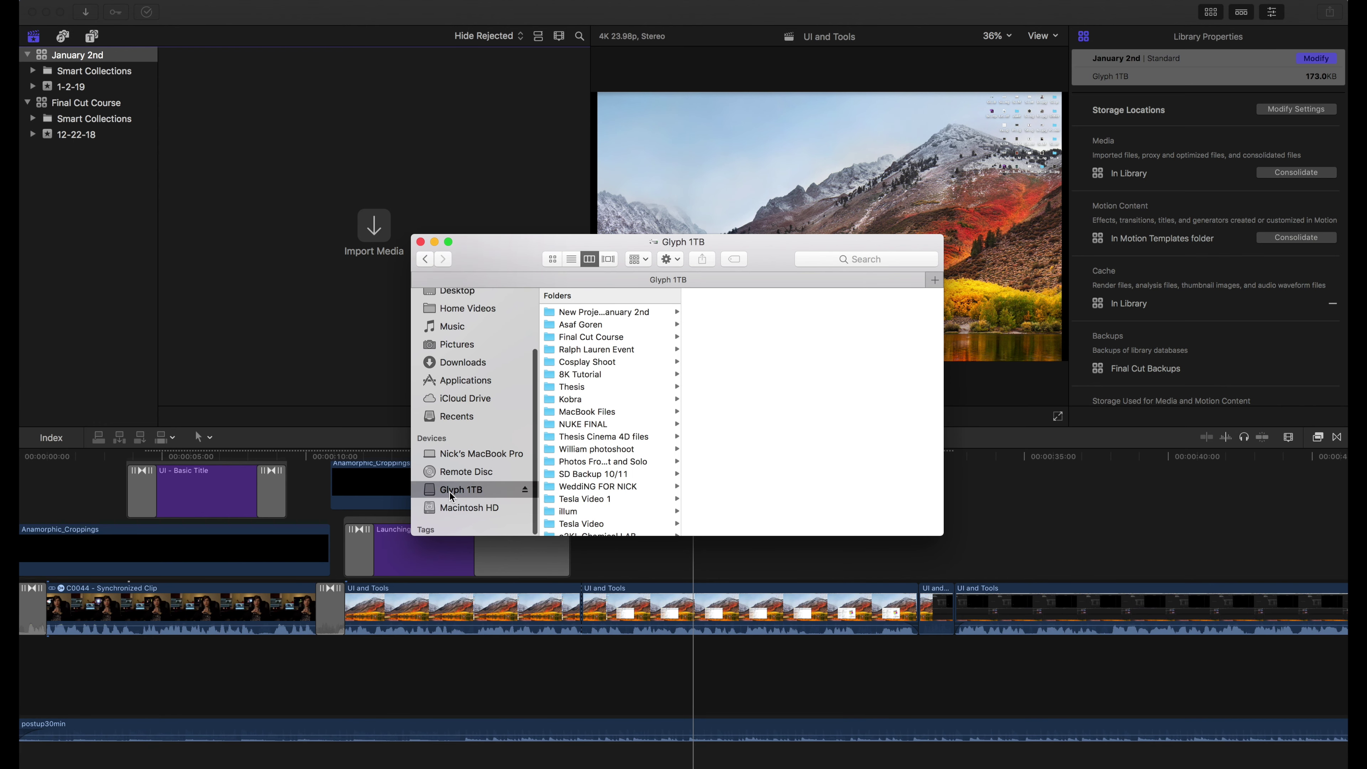
pyautogui.click(592, 313)
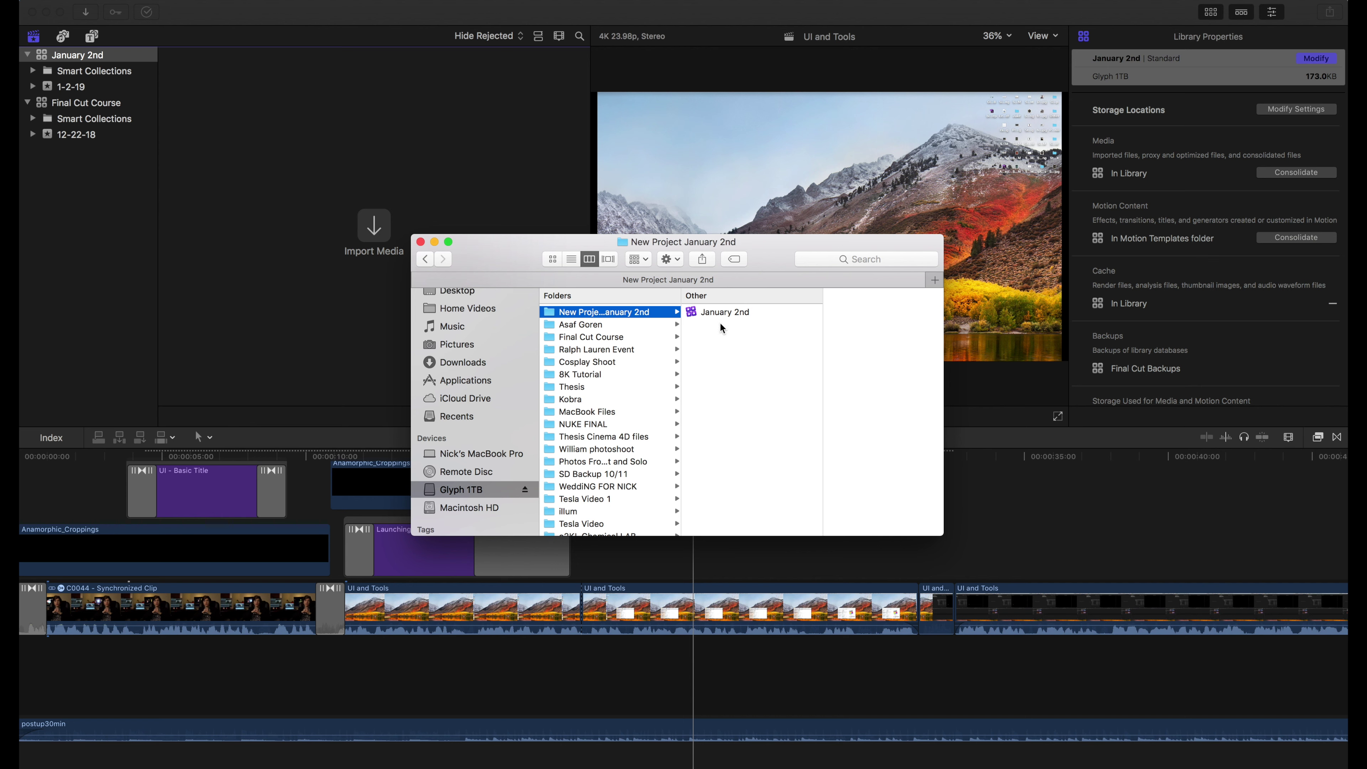
pyautogui.click(710, 312)
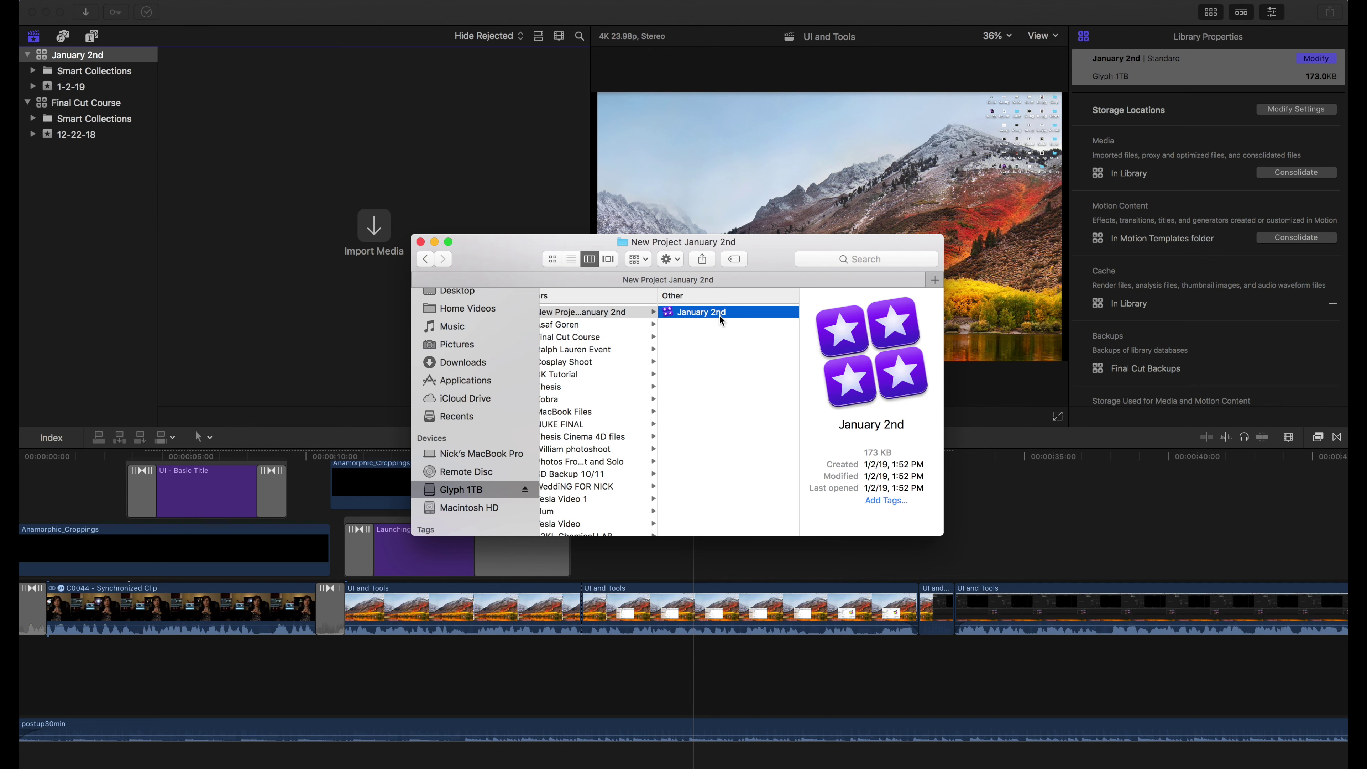
# View the January 2nd library's package contents, go back to its folder, and return to Final Cut Pro
pyautogui.rightClick(703, 311)
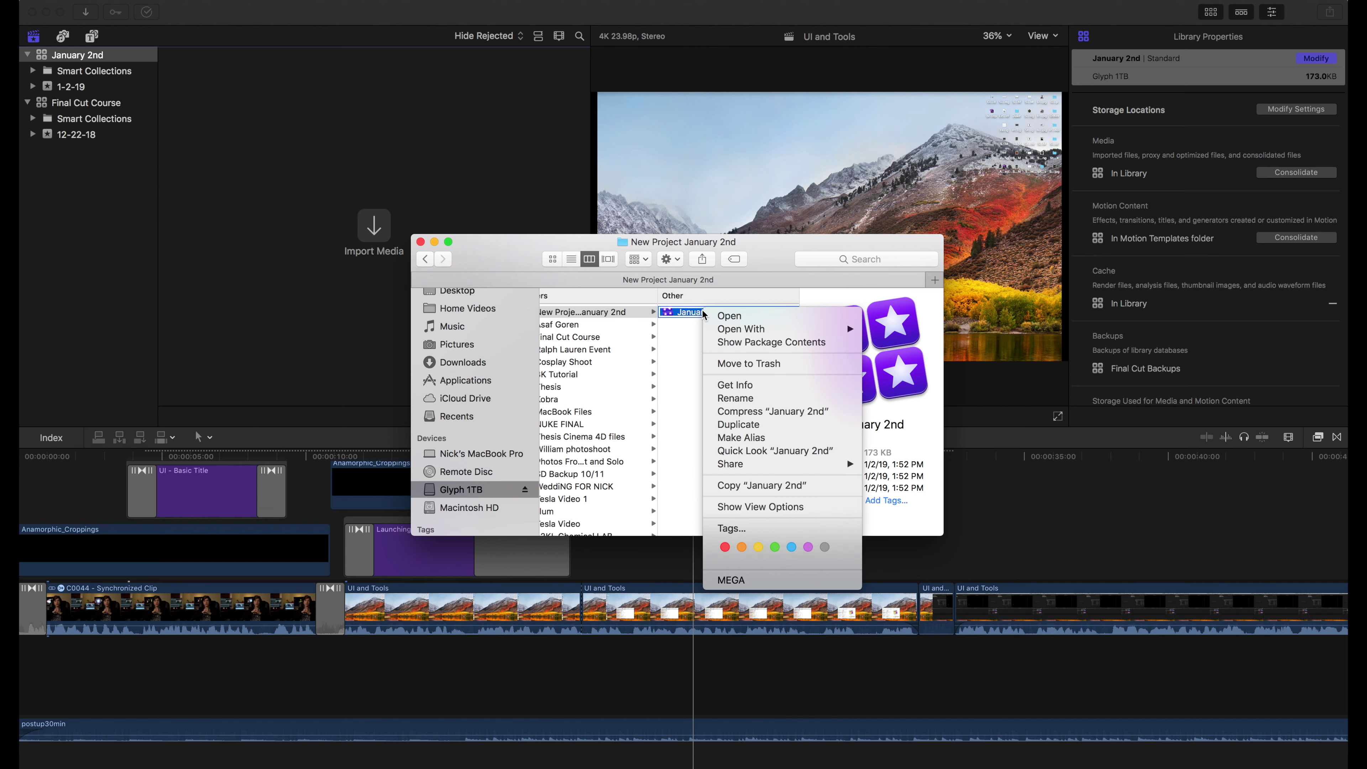
pyautogui.click(747, 345)
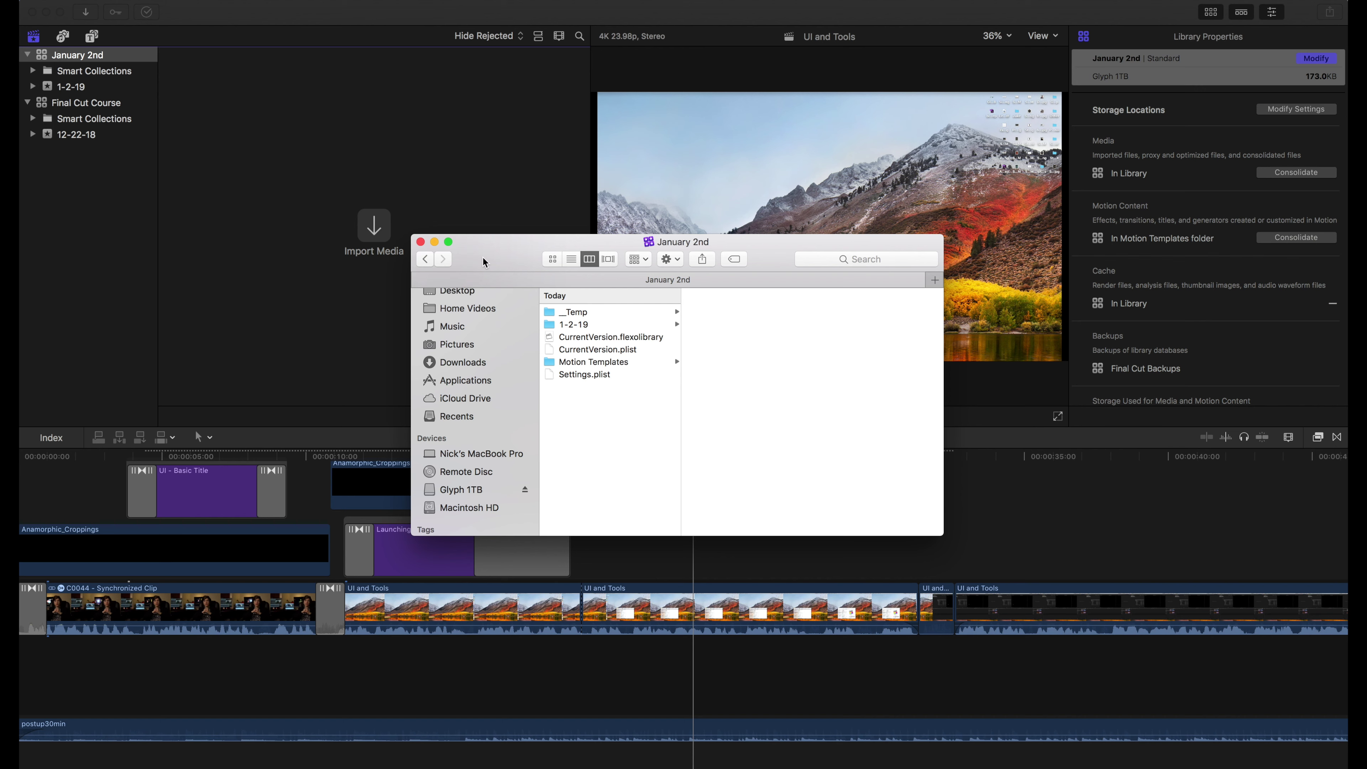
pyautogui.click(431, 260)
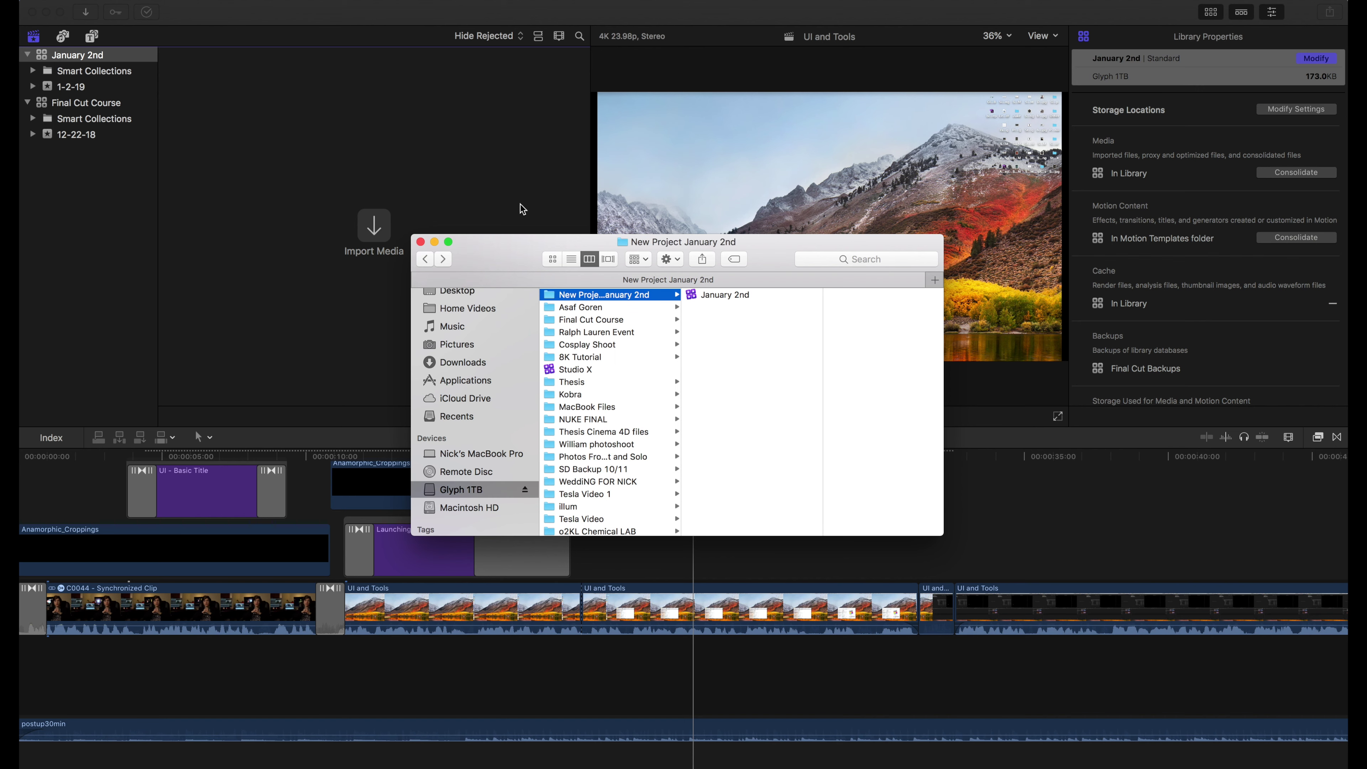
pyautogui.click(268, 104)
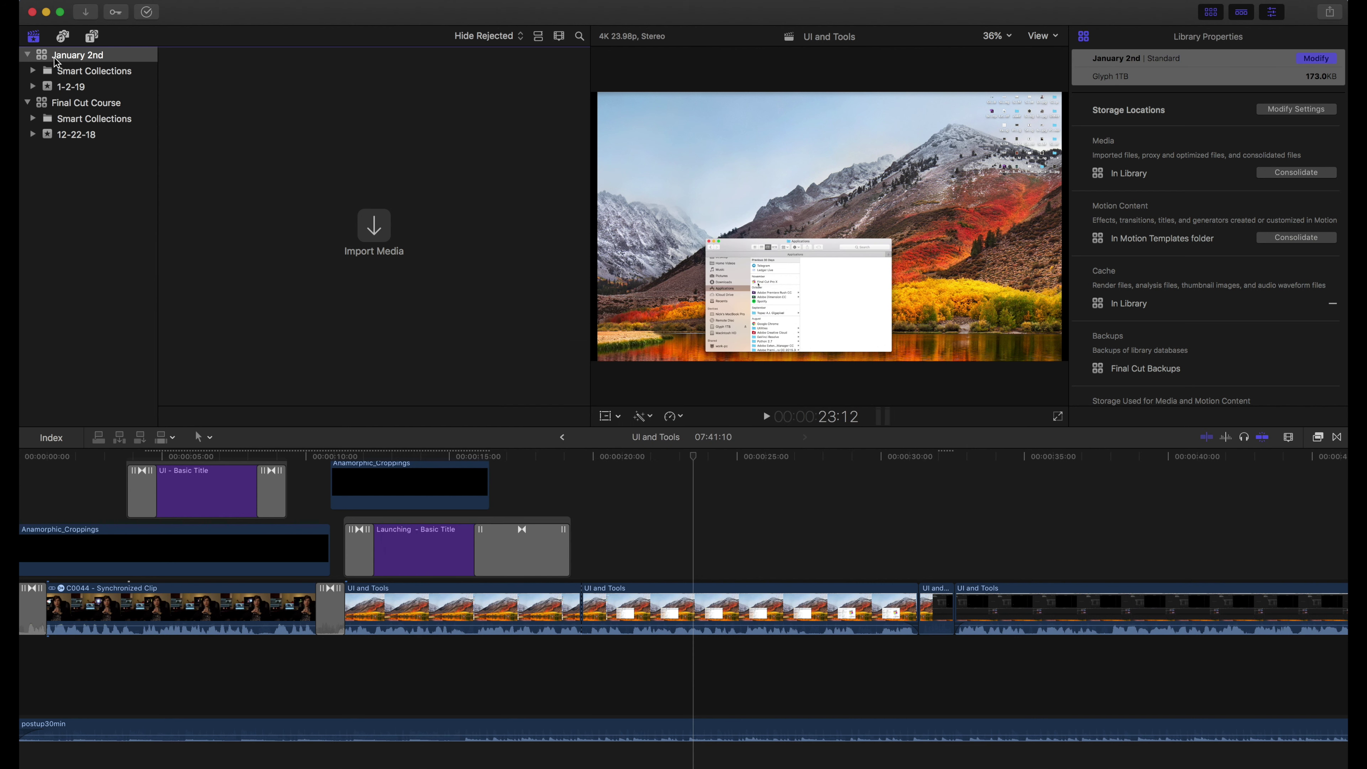
# With 1-2-19 selected, create the event 'Importing Media Tutorial' with Create New Project unchecked
pyautogui.click(51, 90)
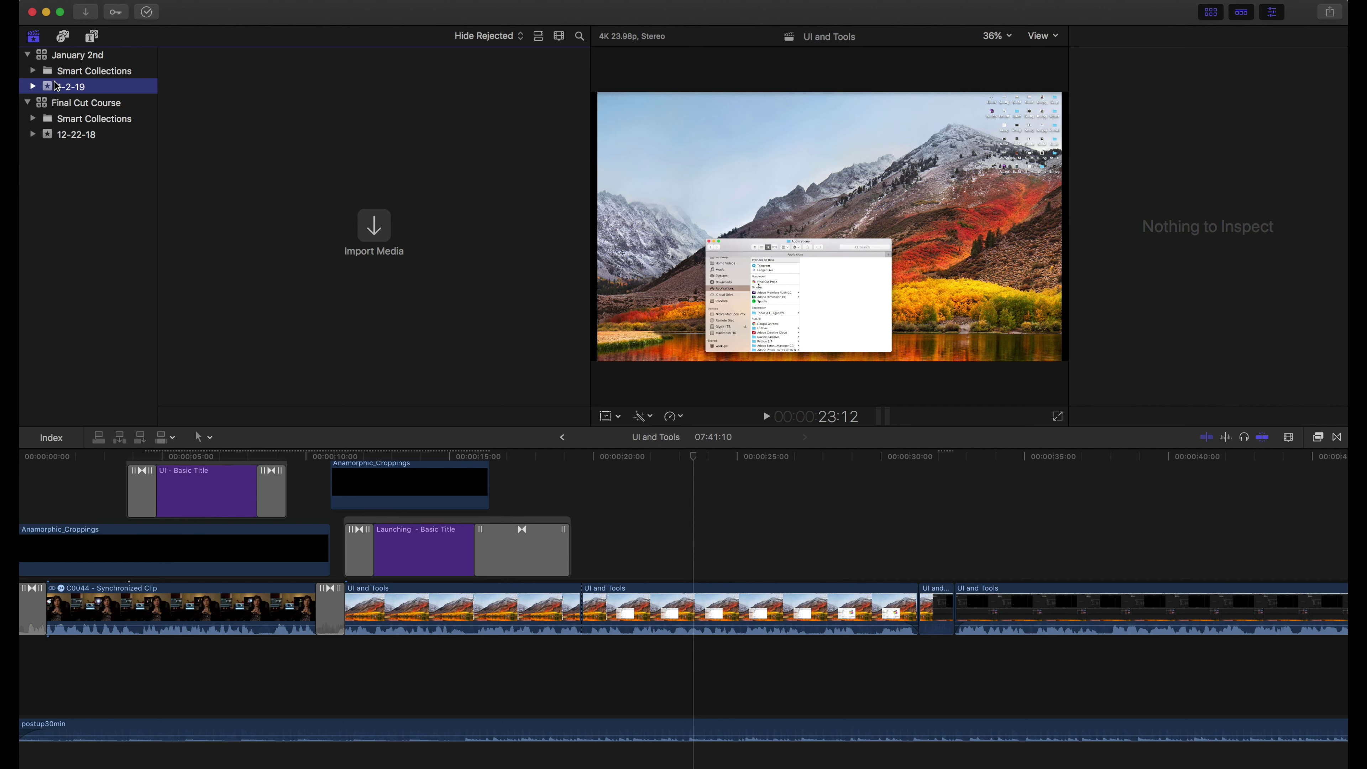
pyautogui.click(141, 1)
pyautogui.moveTo(141, 10)
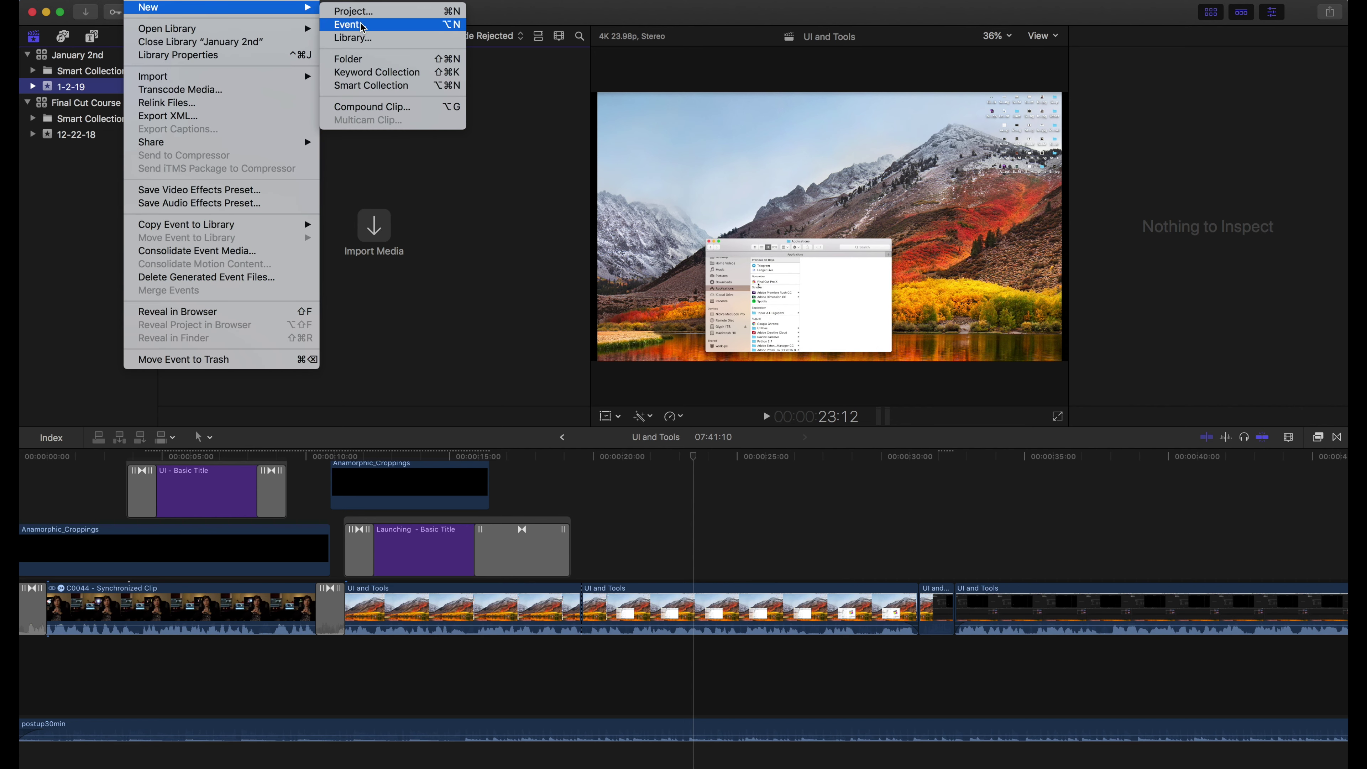
pyautogui.click(361, 24)
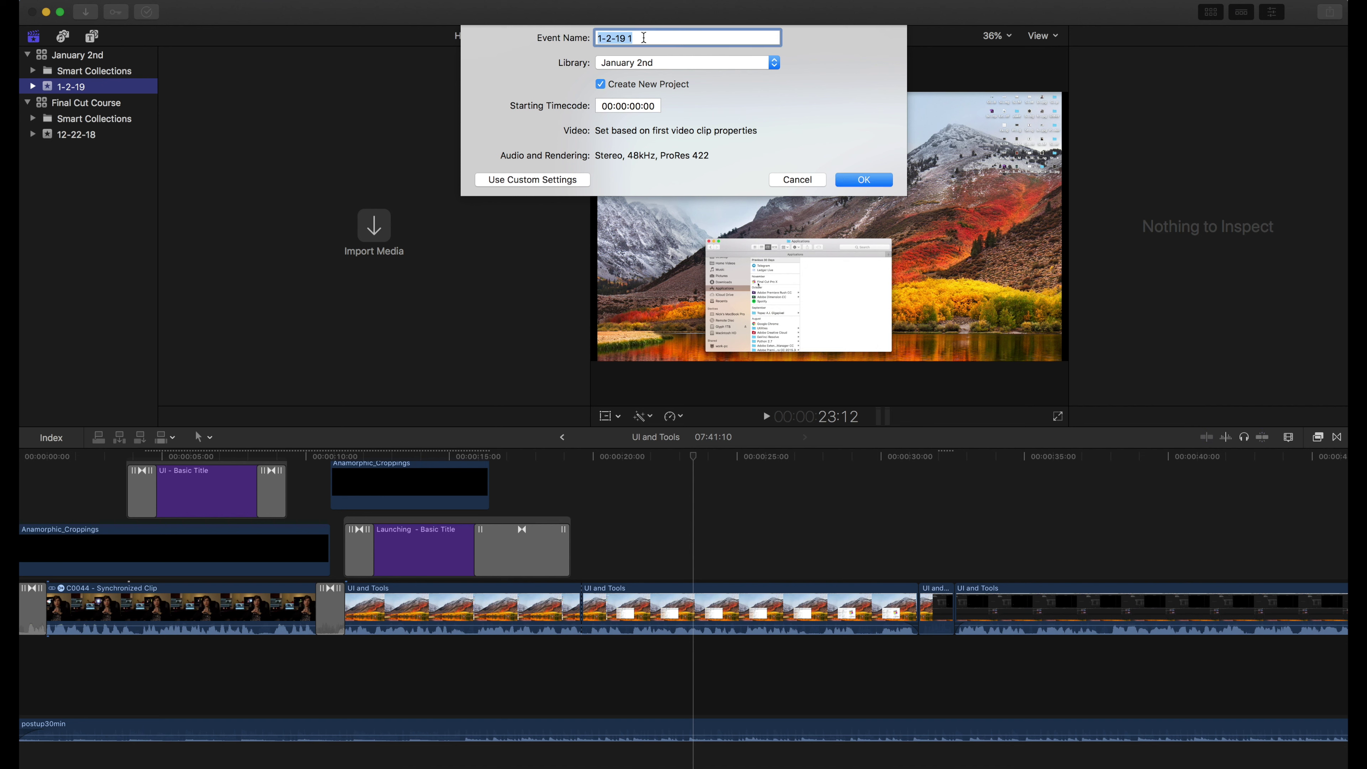
pyautogui.write('Importing Media Tutri')
pyautogui.press('BackSpace')
pyautogui.write('orial')
pyautogui.click(601, 86)
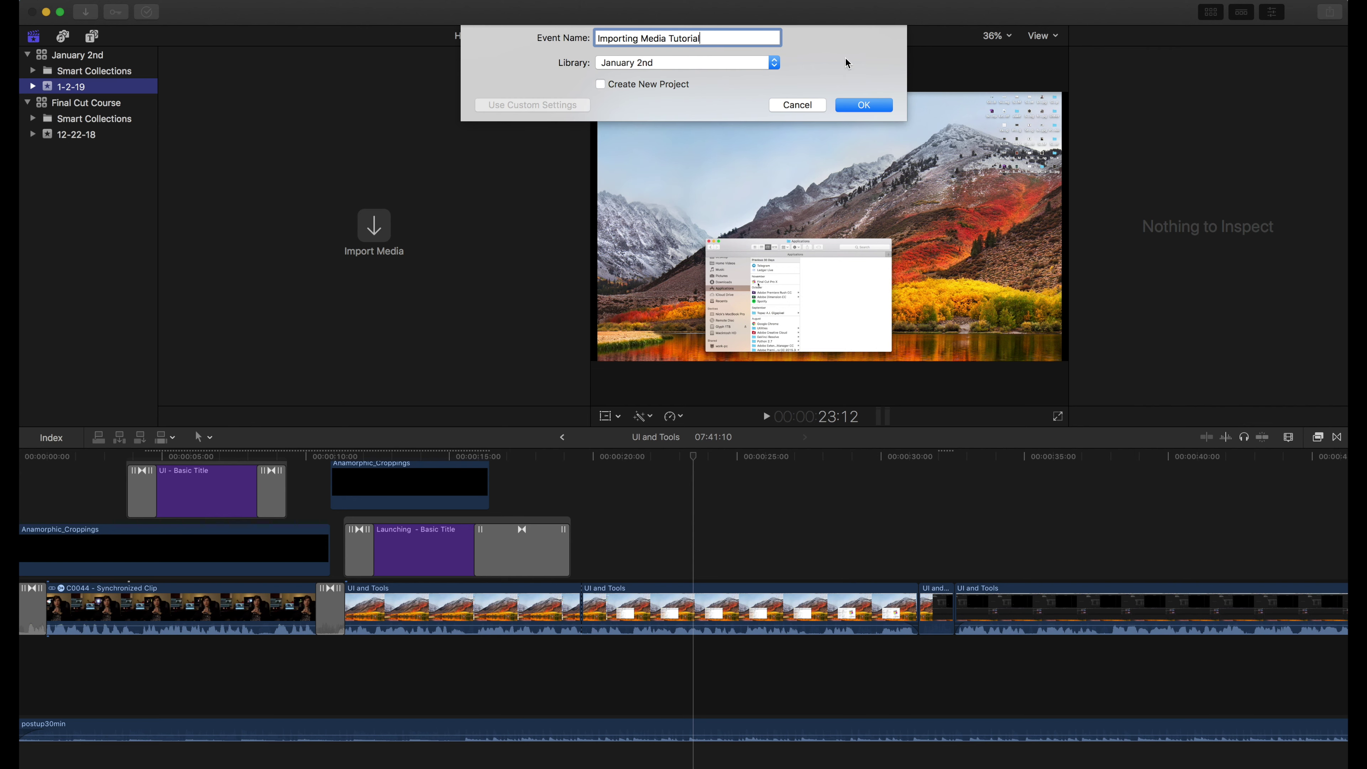
pyautogui.click(879, 105)
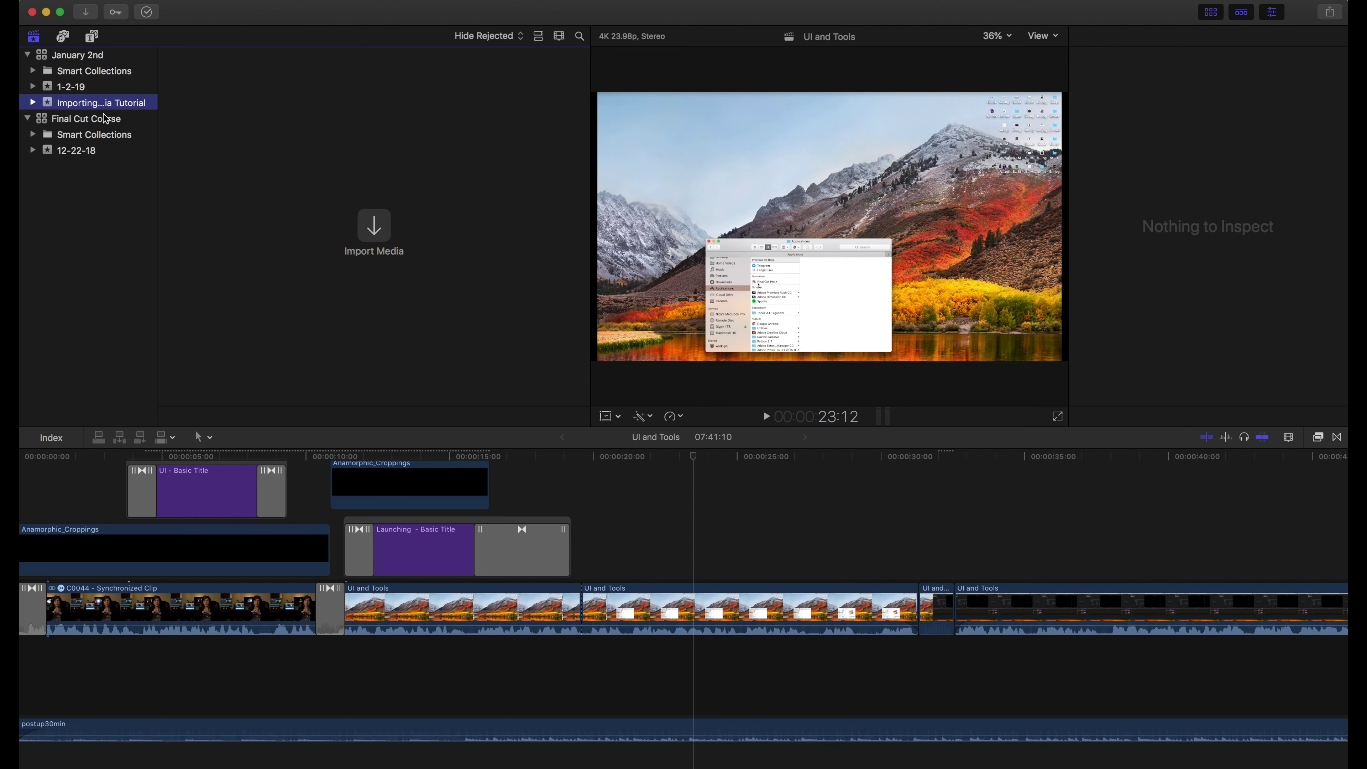
# Select the Importing Media Tutorial event and bring up the File > New choices
pyautogui.click(53, 90)
pyautogui.click(54, 98)
pyautogui.click(50, 91)
pyautogui.click(45, 103)
pyautogui.click(52, 90)
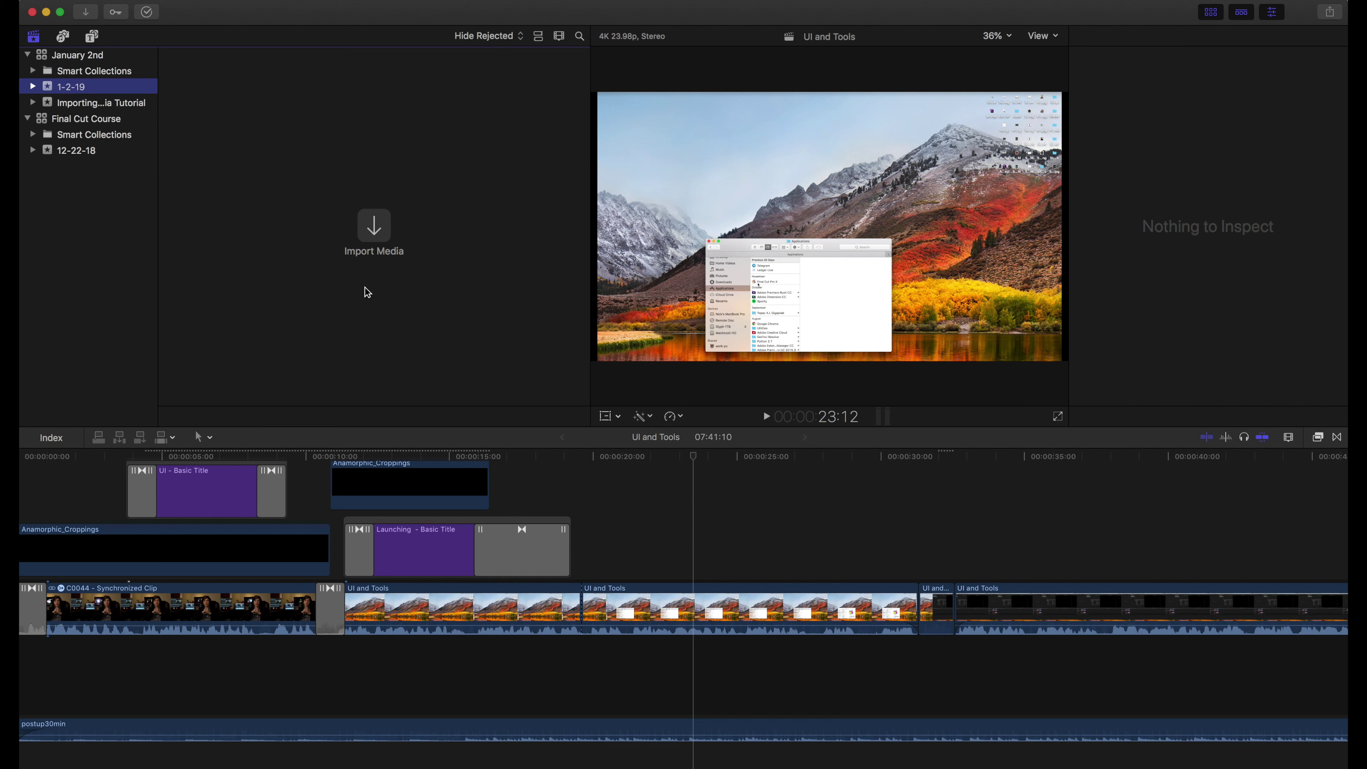
pyautogui.click(50, 105)
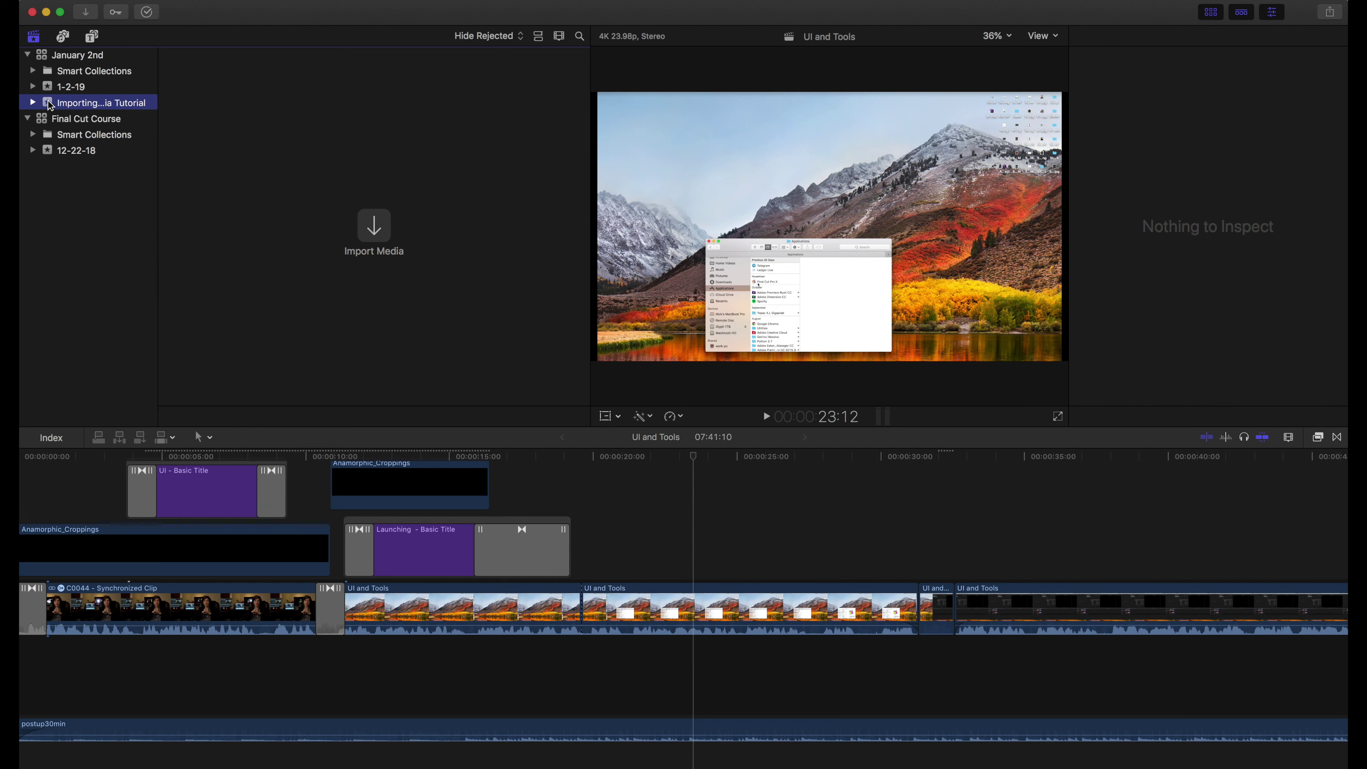
pyautogui.click(52, 89)
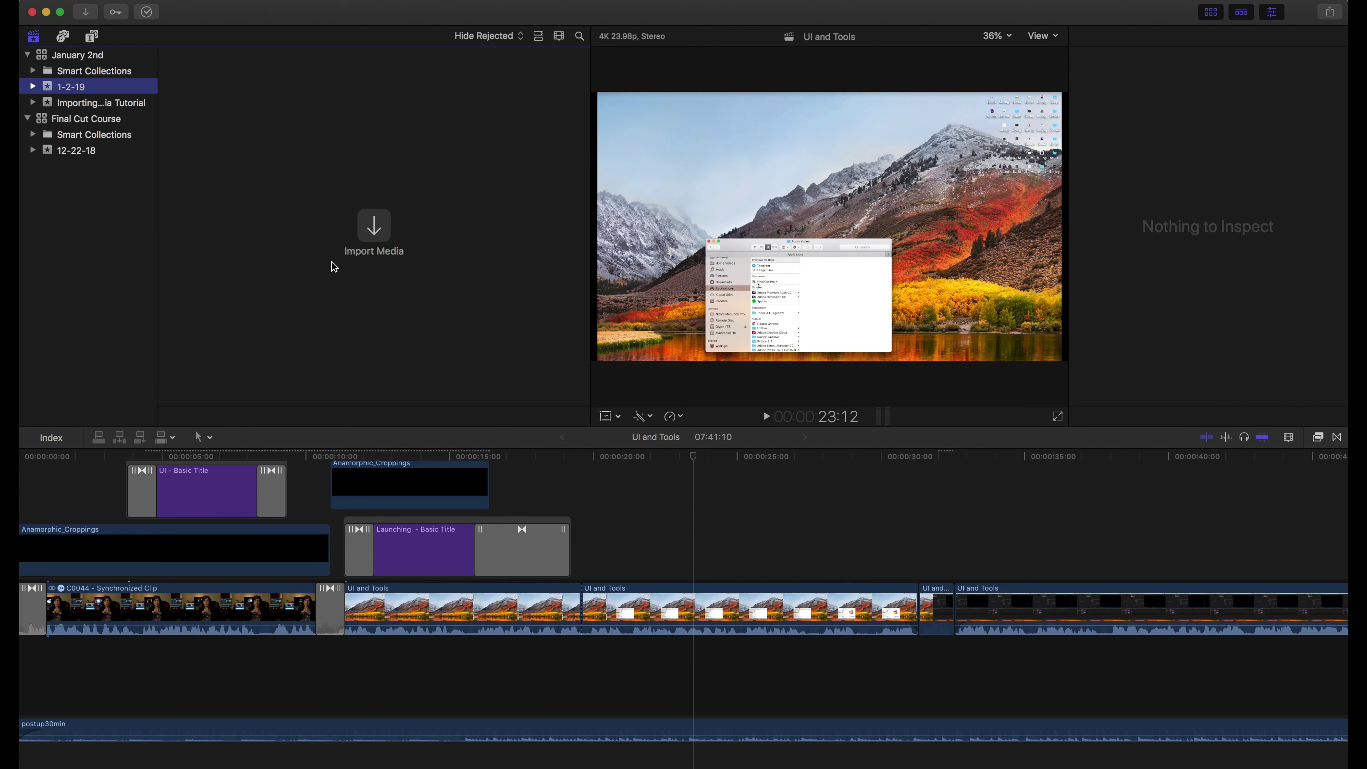
pyautogui.click(56, 103)
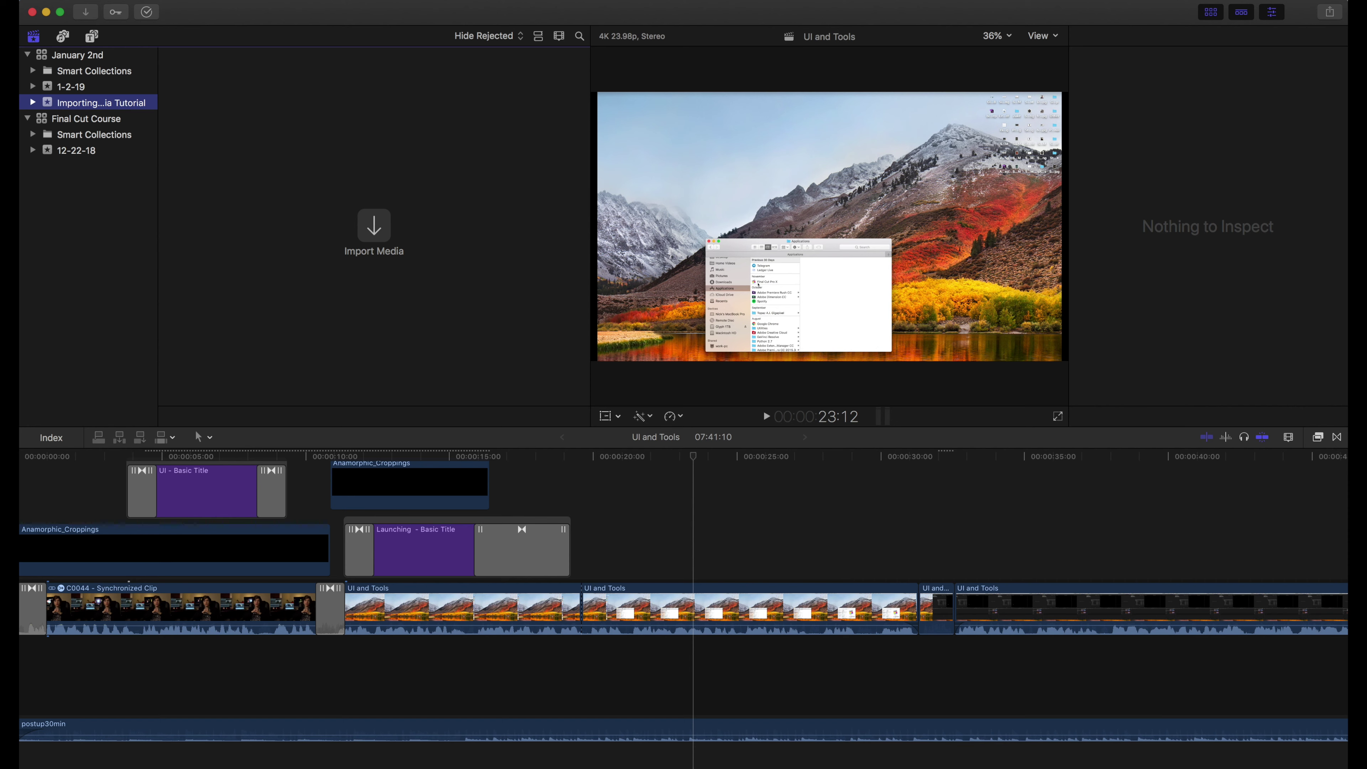
pyautogui.click(138, 1)
# Create the 'New Media' project, reviewing the 1080p HD custom formats but keeping automatic settings
pyautogui.moveTo(216, 6)
pyautogui.click(378, 11)
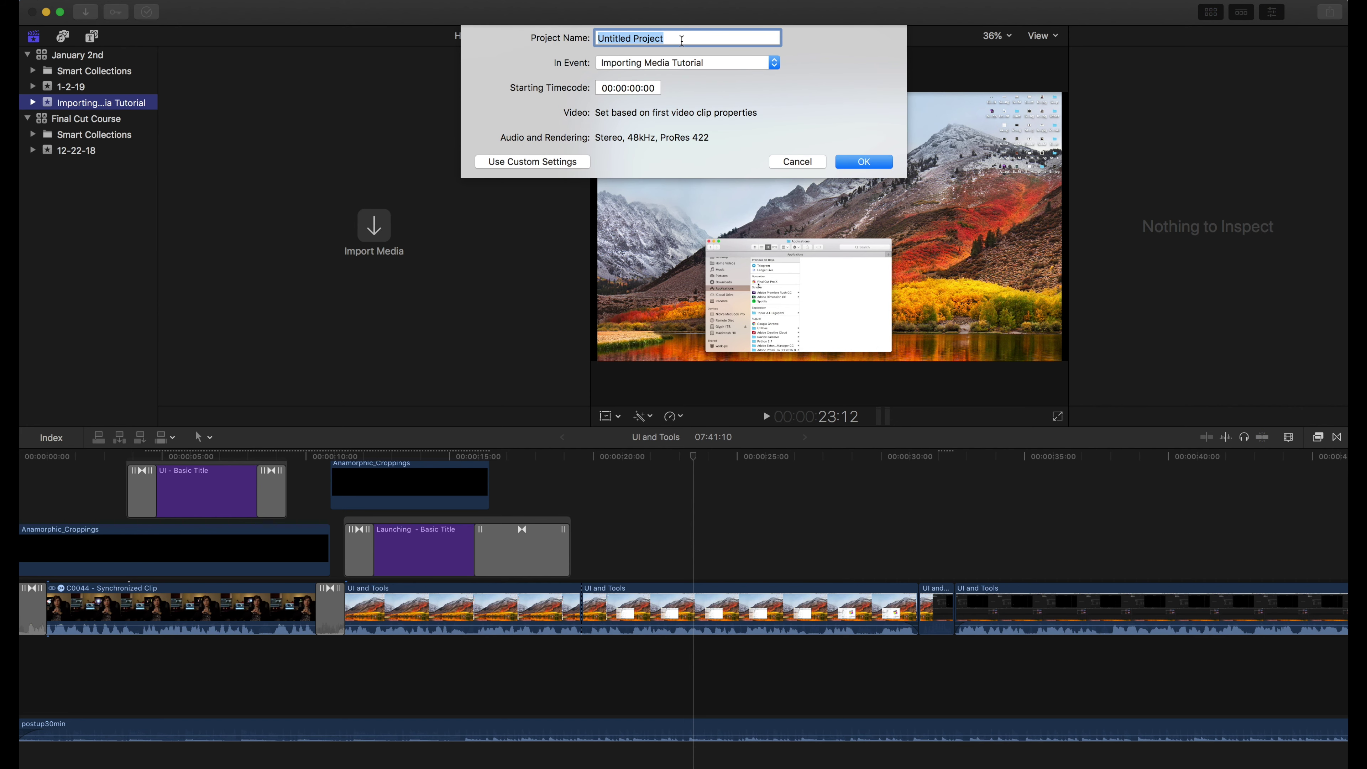
pyautogui.write('New Mesdi')
pyautogui.press('BackSpace')
pyautogui.press('BackSpace')
pyautogui.press('BackSpace')
pyautogui.write('dia')
pyautogui.click(523, 162)
pyautogui.click(631, 112)
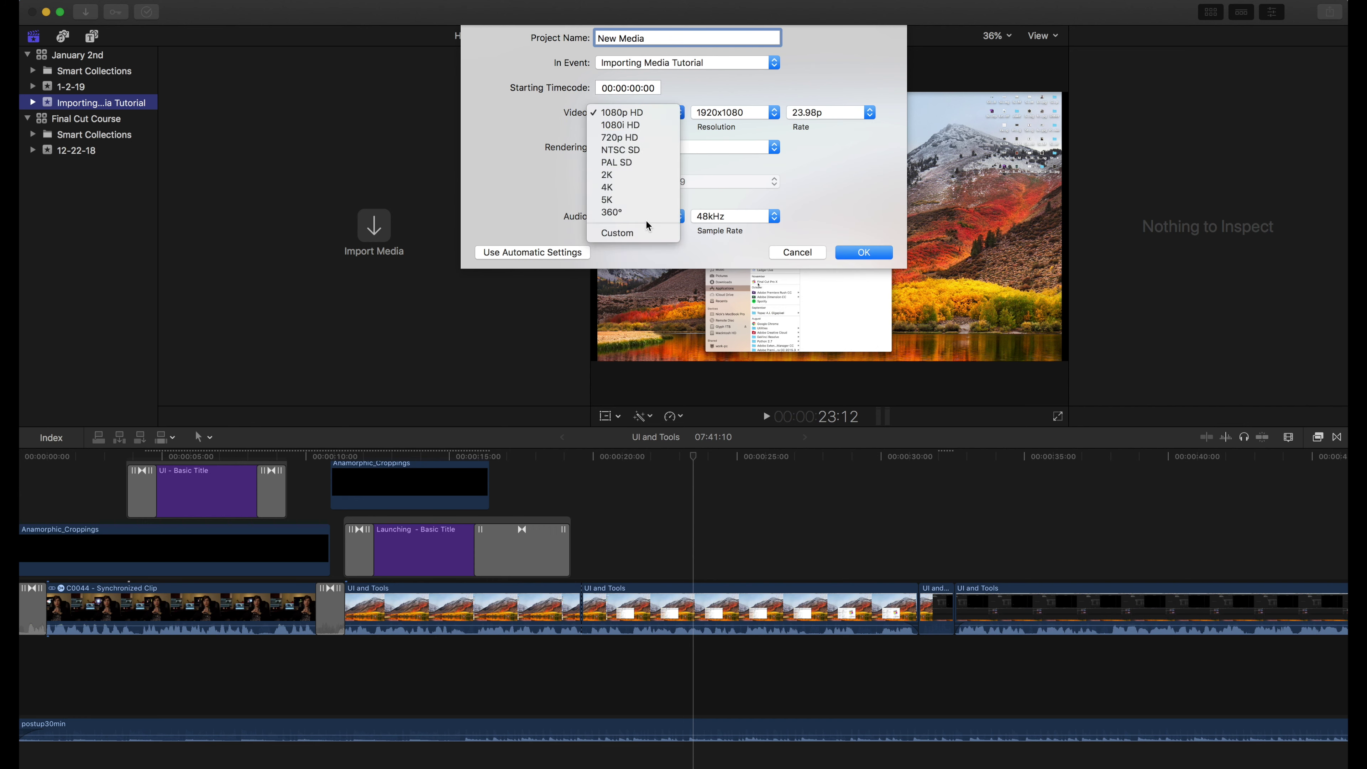
pyautogui.click(552, 133)
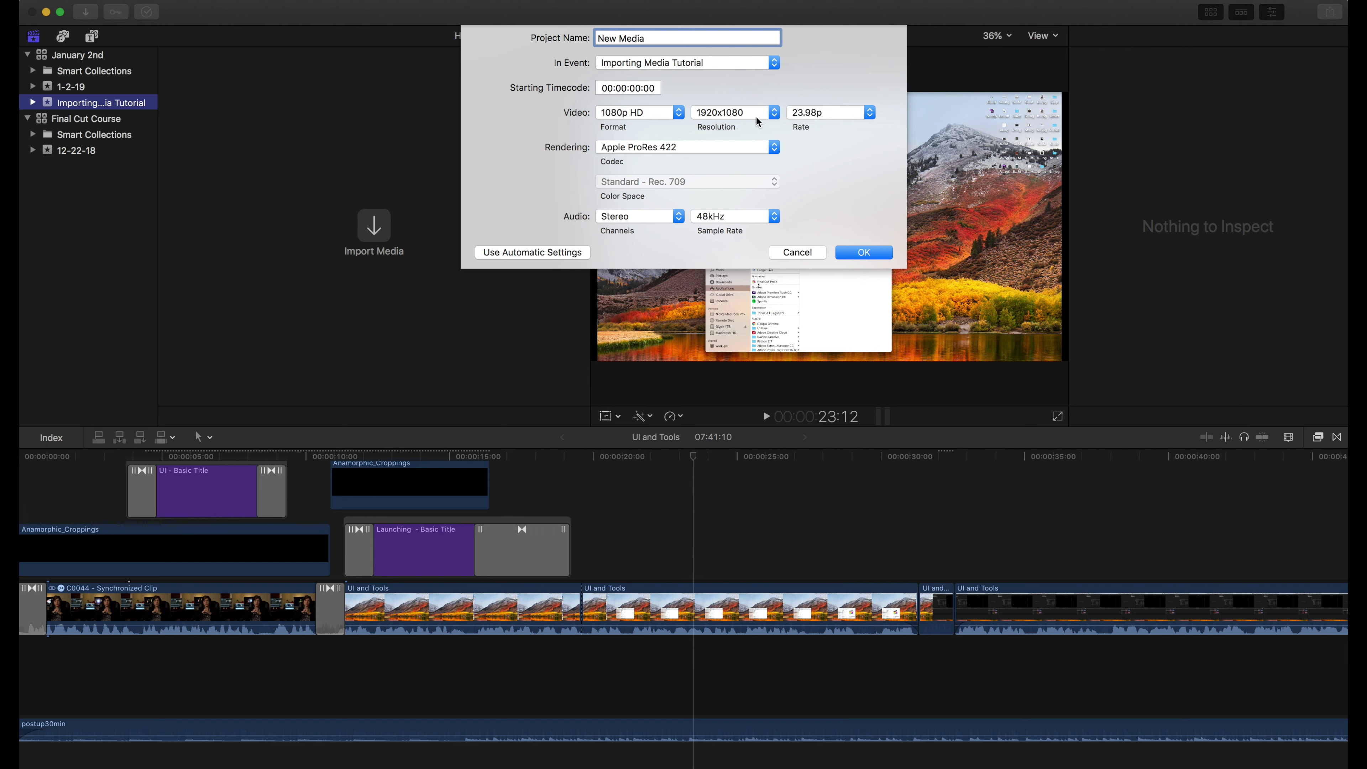
pyautogui.click(515, 252)
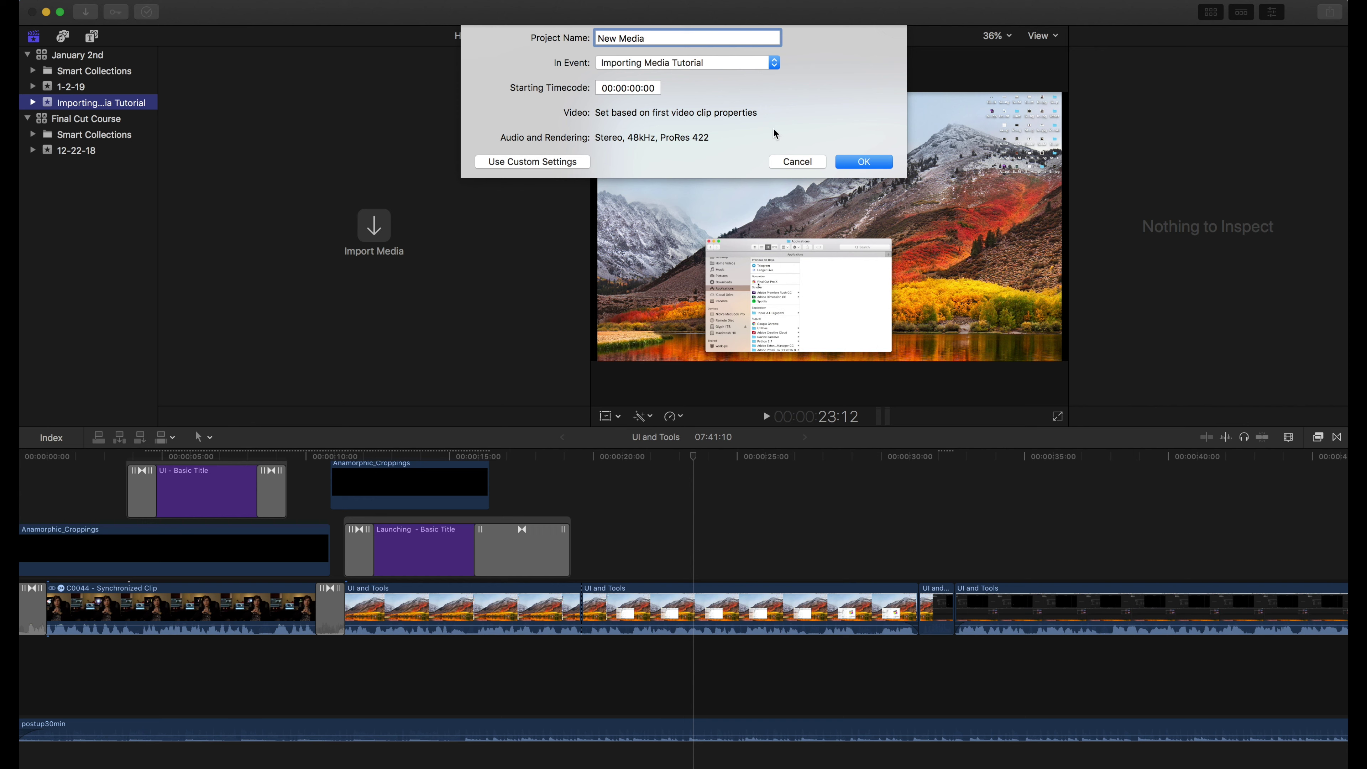
pyautogui.click(864, 161)
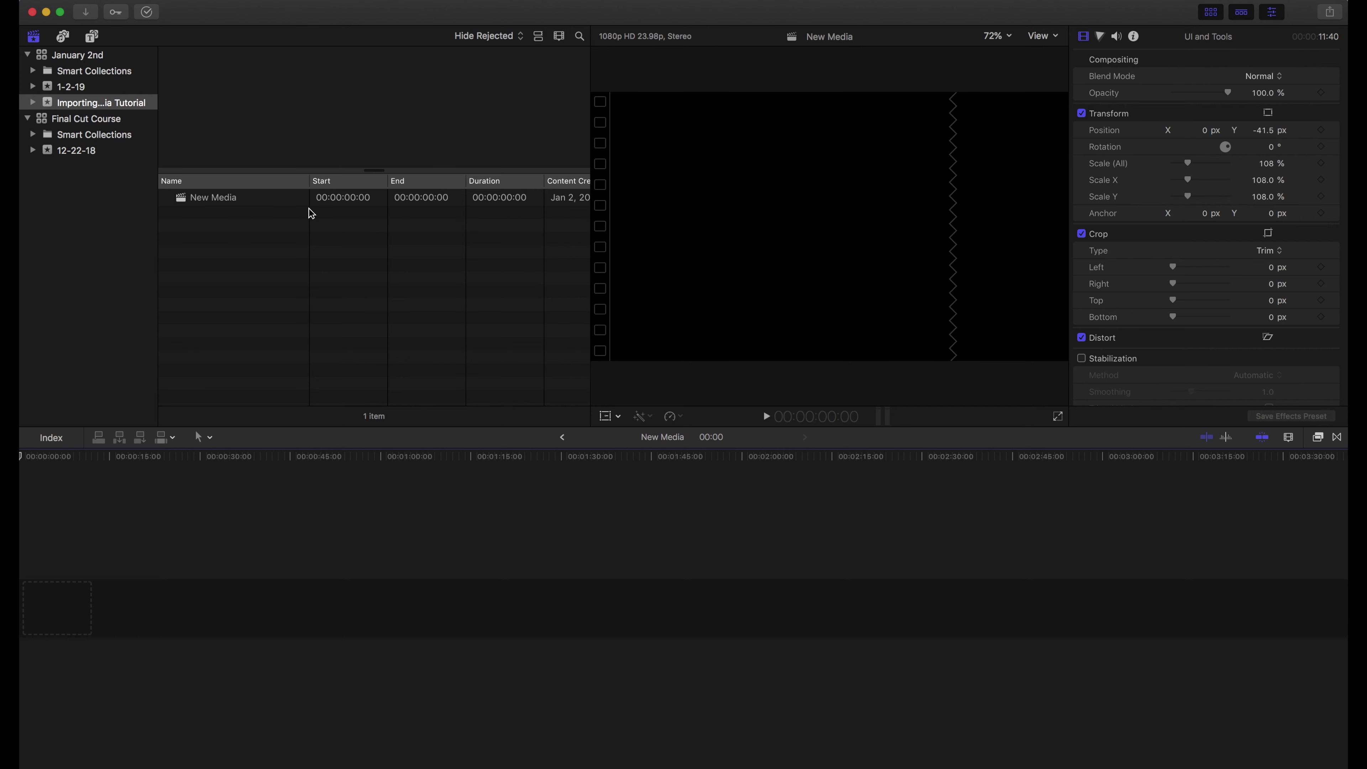
# Switch the browser to list view, inspect the empty New Media project, then deselect it
pyautogui.click(538, 37)
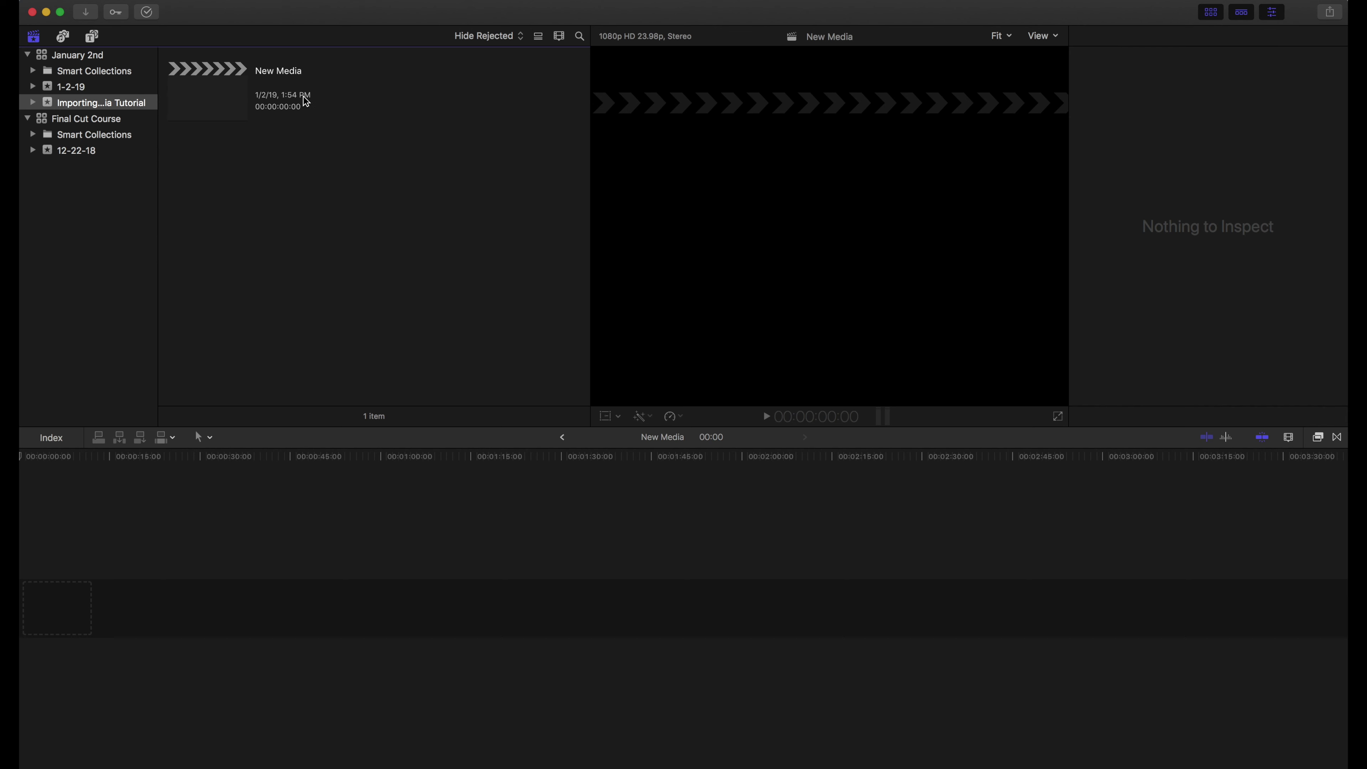
pyautogui.click(539, 35)
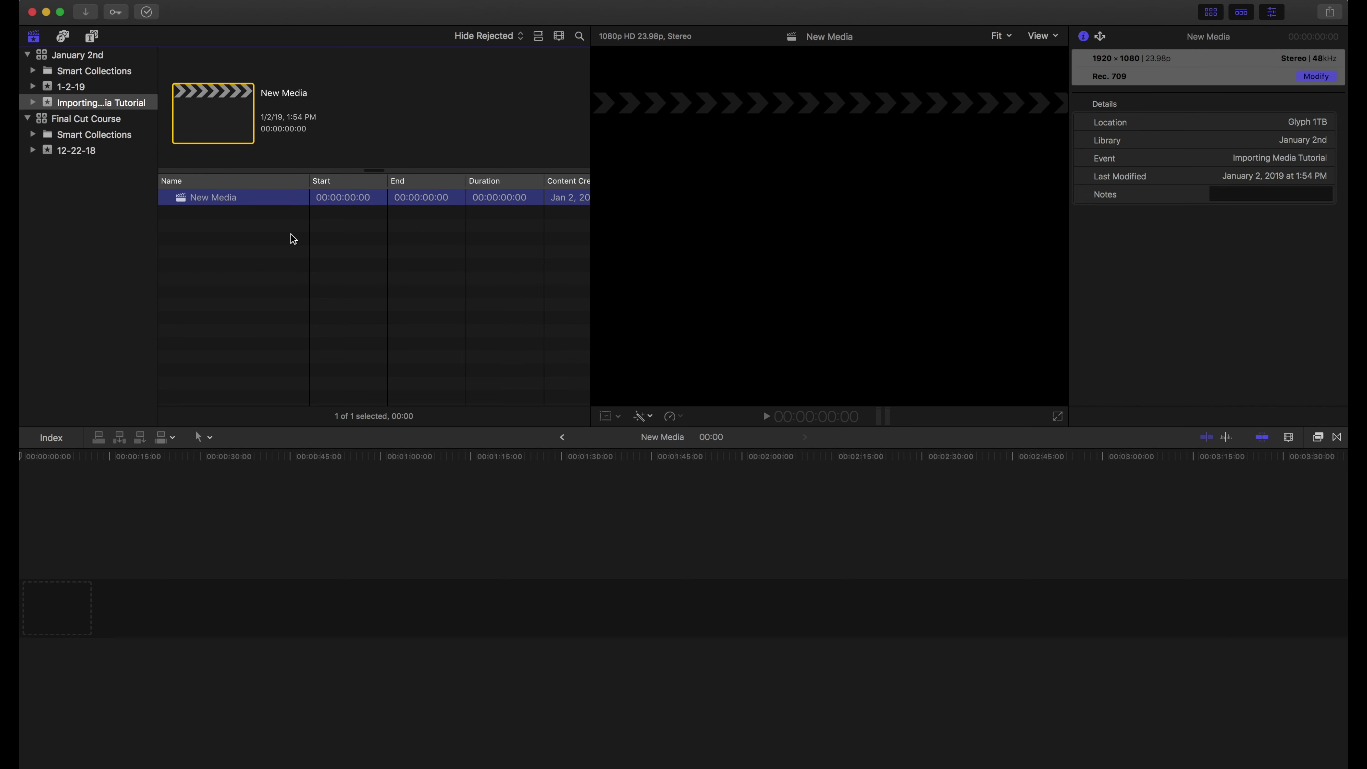
pyautogui.click(236, 265)
pyautogui.click(223, 198)
pyautogui.hscroll(8, 412, 300)
pyautogui.hscroll(-8, 412, 299)
pyautogui.click(221, 230)
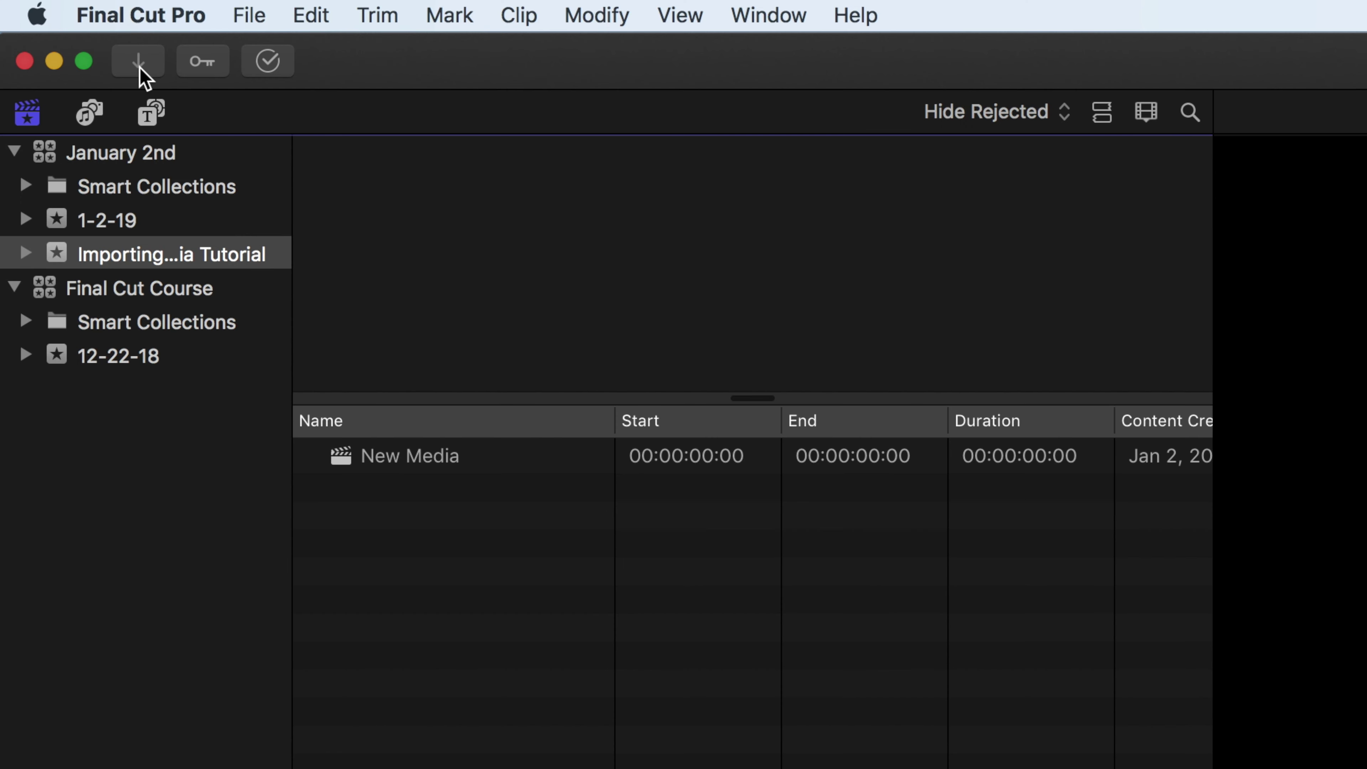
# Open the Media Import window and move it further left
pyautogui.click(261, 15)
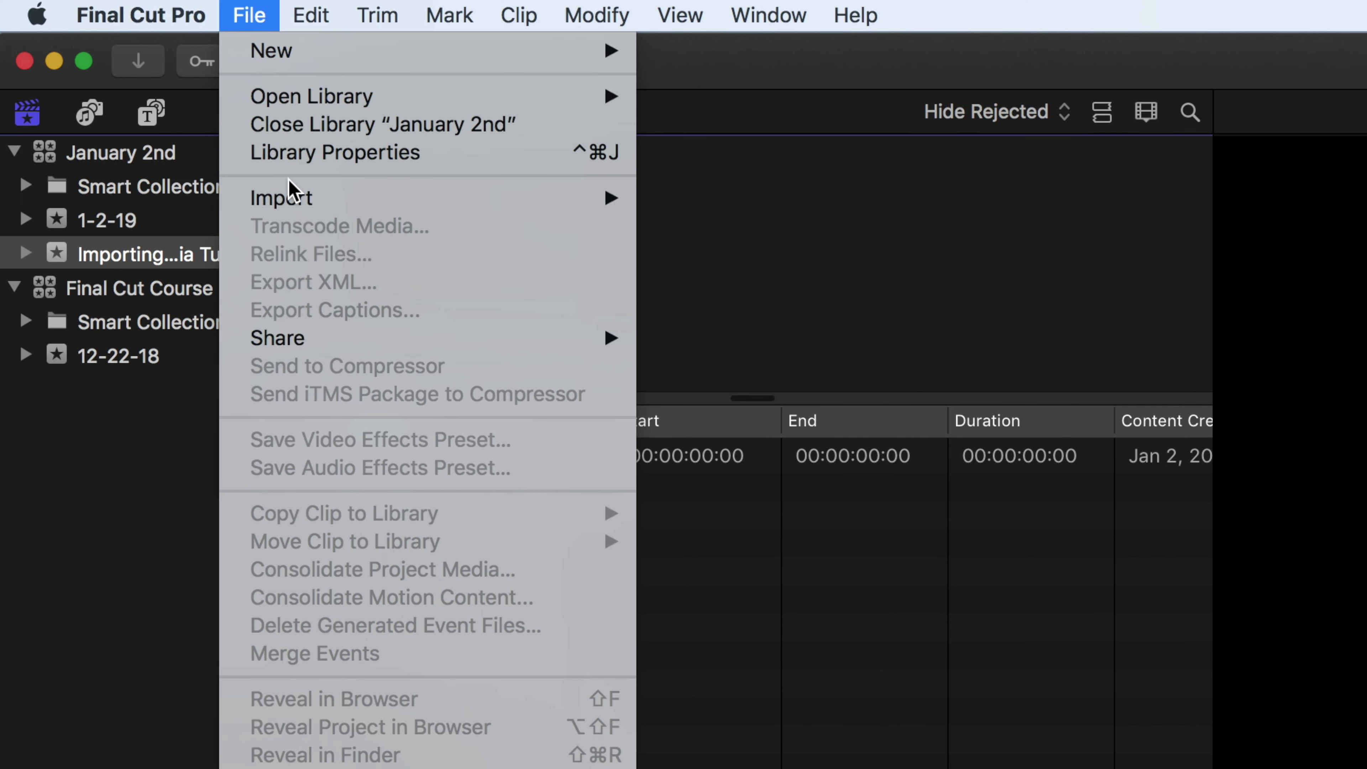
pyautogui.moveTo(290, 199)
pyautogui.click(144, 70)
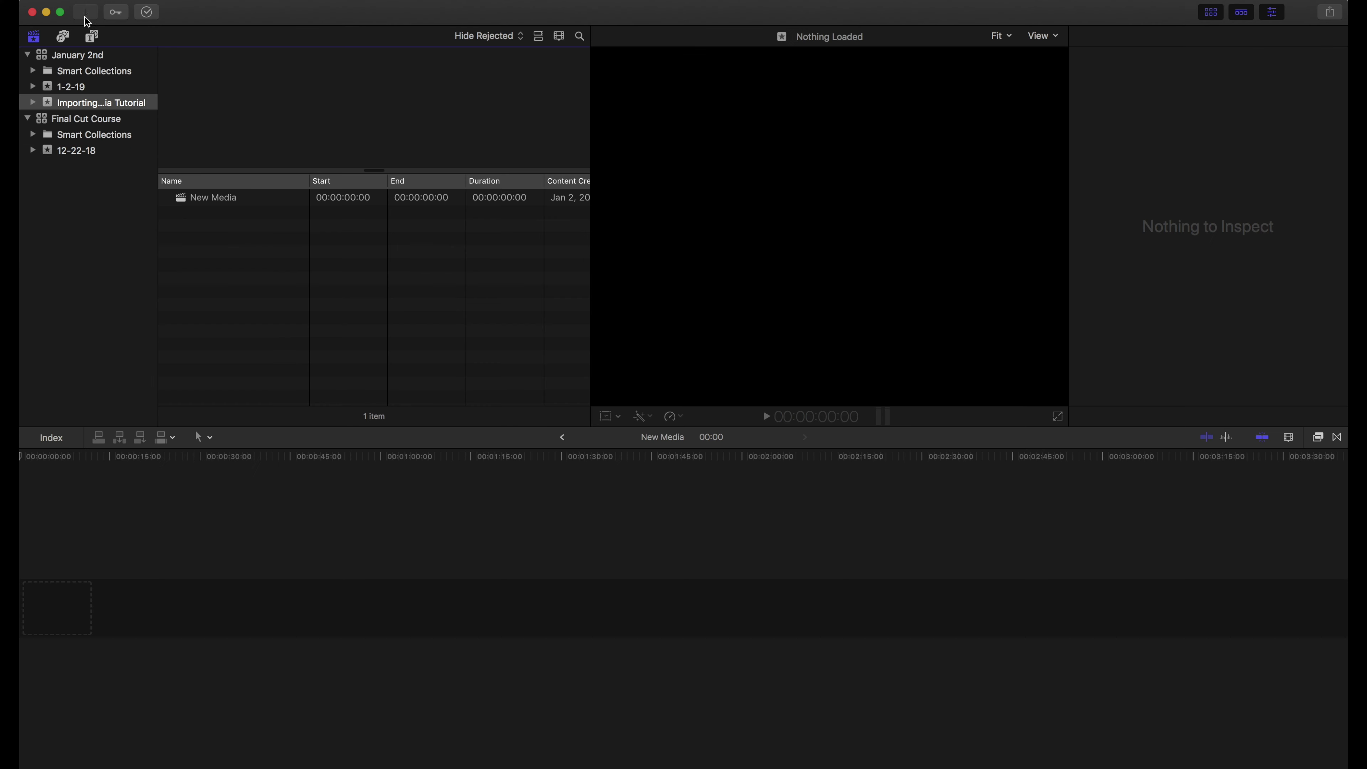
pyautogui.click(141, 69)
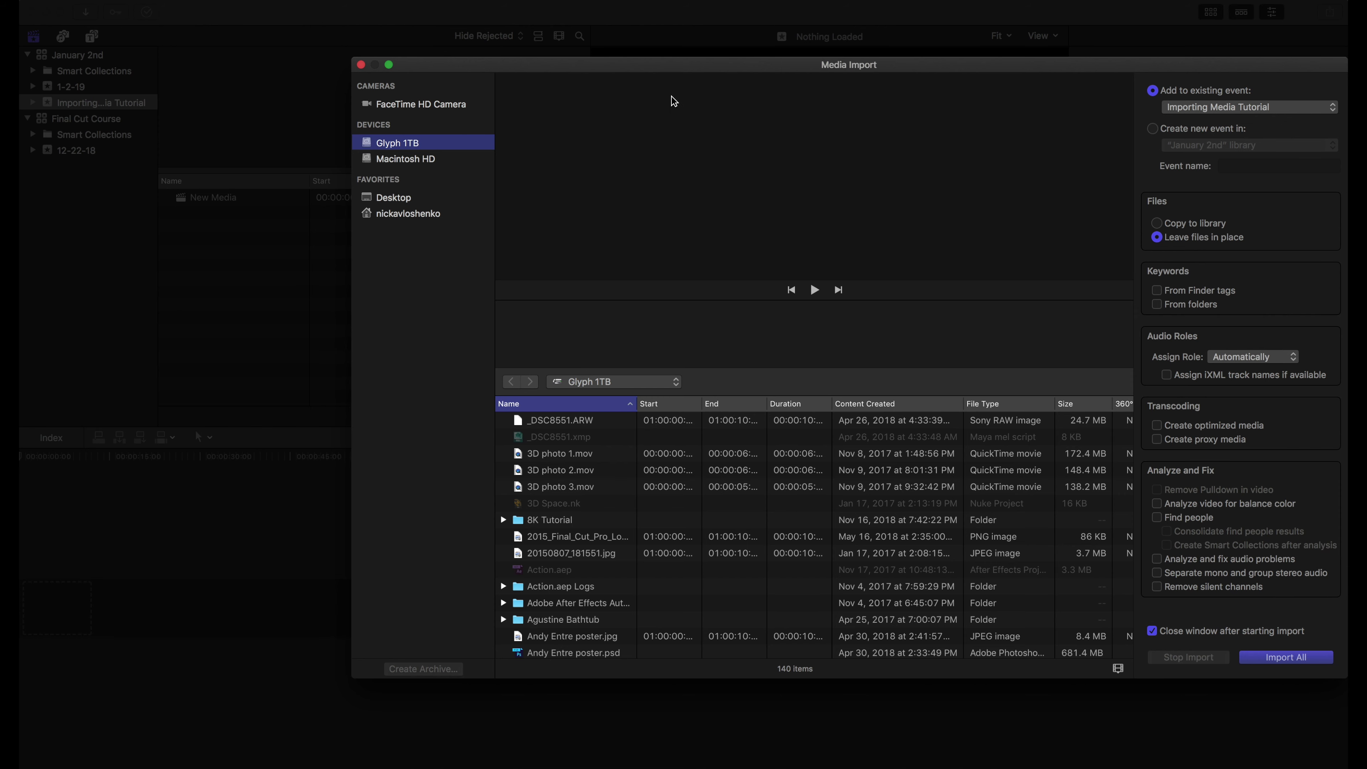
pyautogui.moveTo(666, 64); pyautogui.dragTo(507, 65)
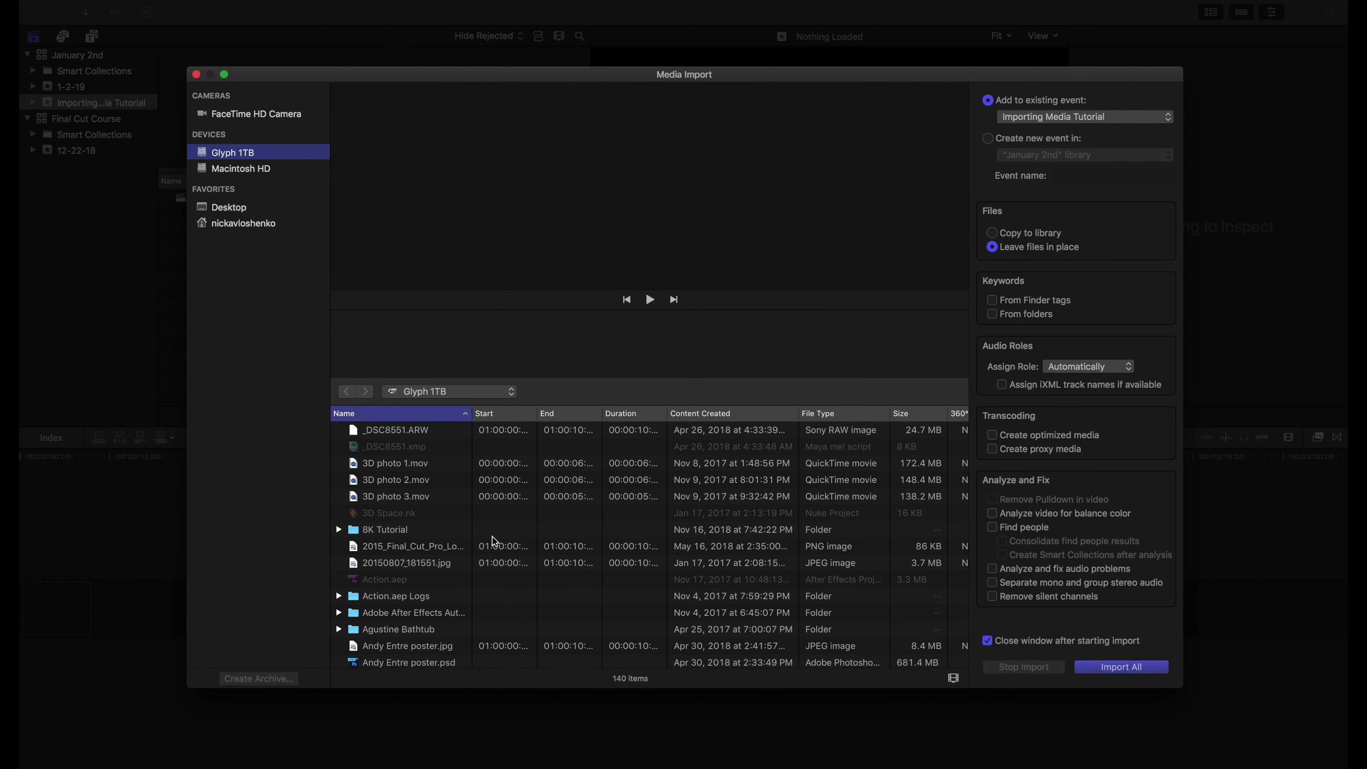
pyautogui.scroll(-5, 492, 562)
pyautogui.scroll(5, 492, 562)
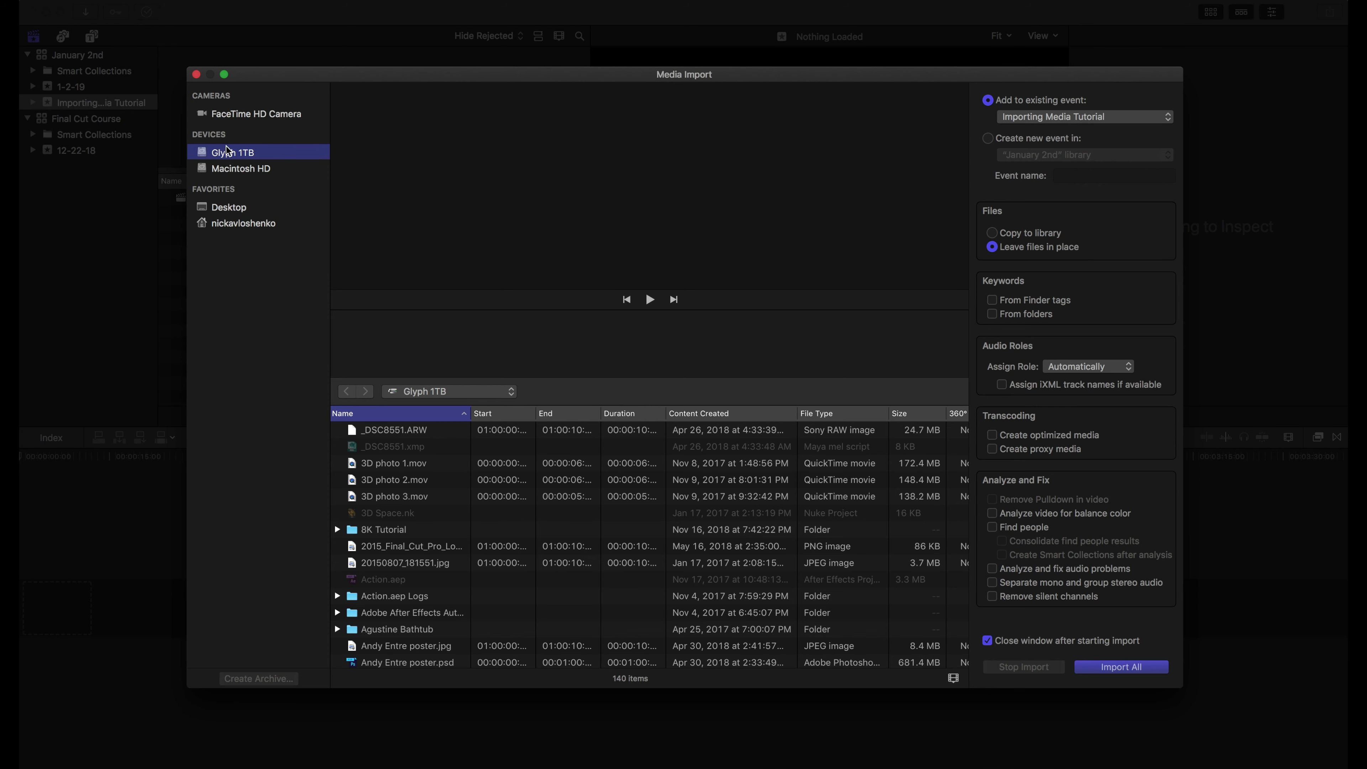
pyautogui.scroll(-3, 457, 492)
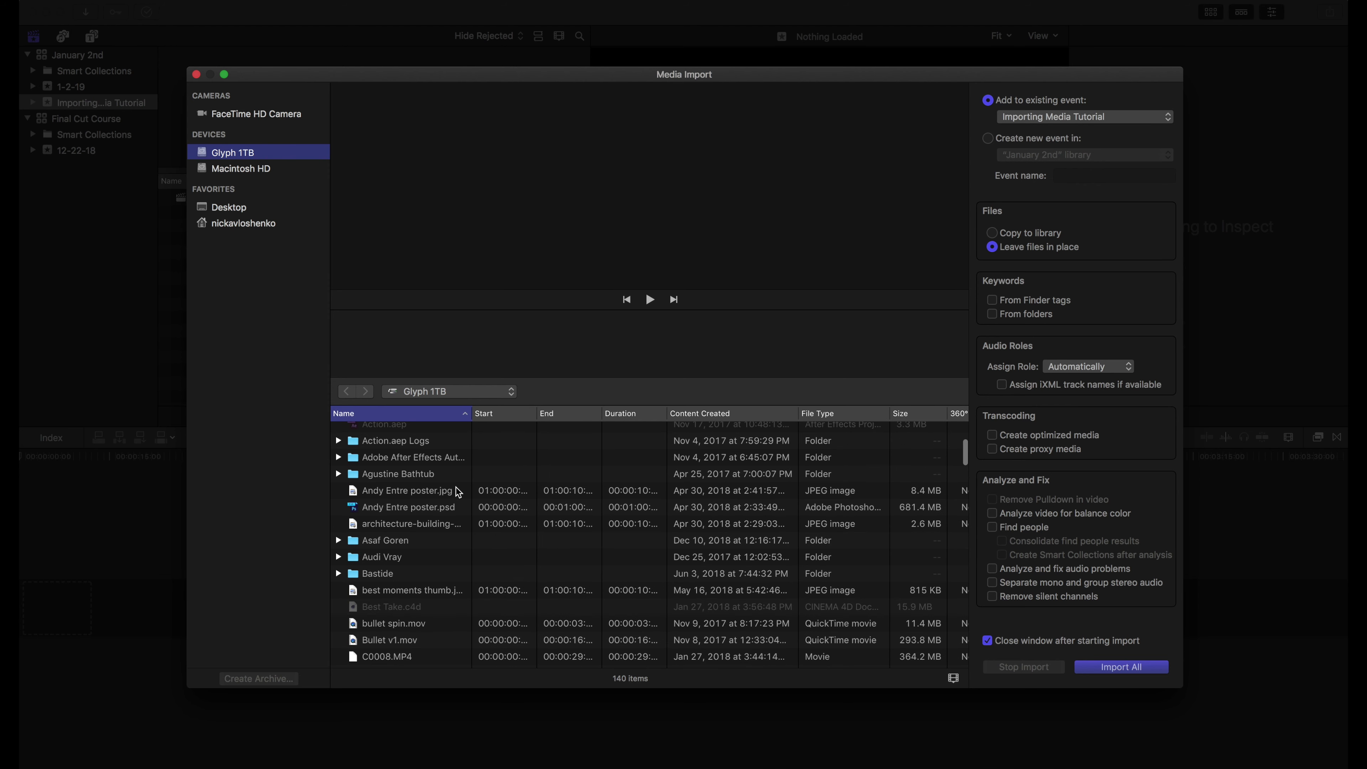
pyautogui.doubleClick(353, 540)
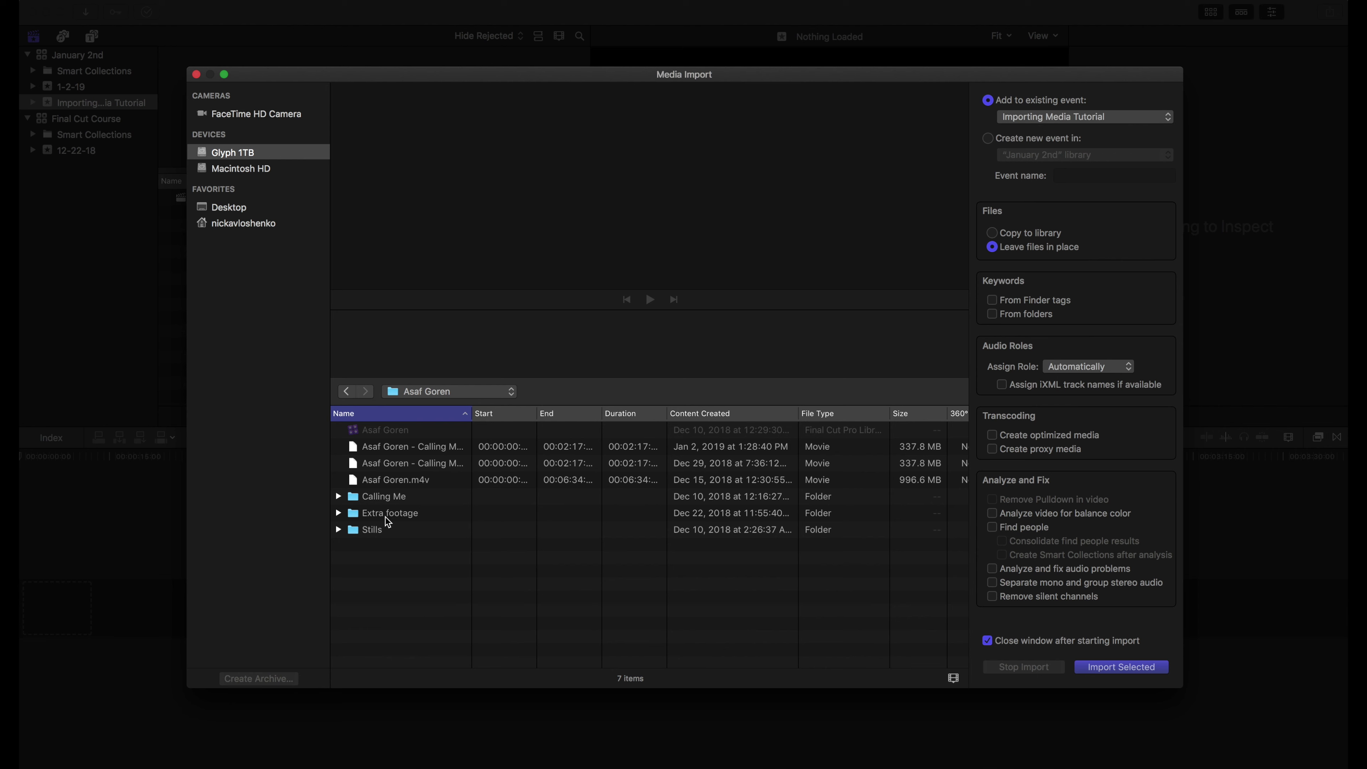
pyautogui.click(359, 498)
pyautogui.doubleClick(357, 498)
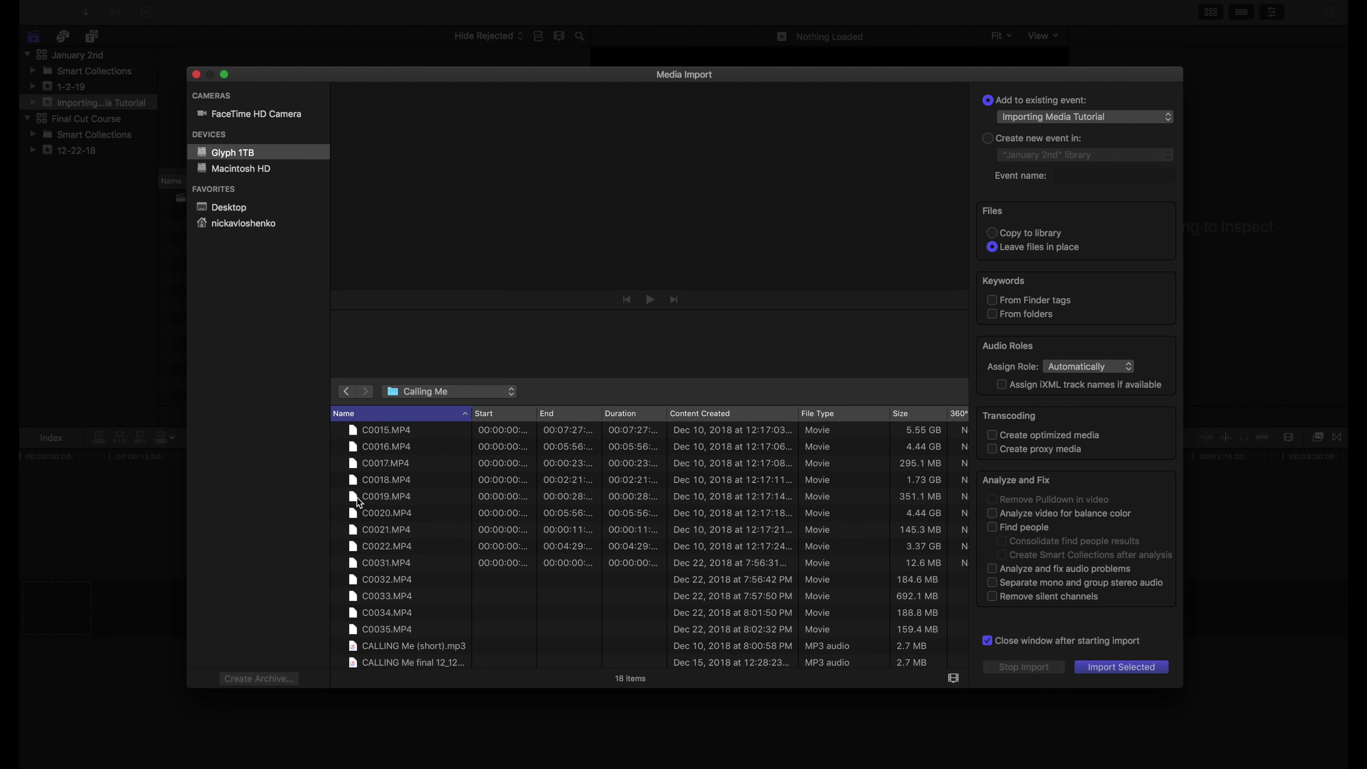
# Select clips C0015 through C0018 and enable keywords from Finder tags
pyautogui.scroll(-3, 378, 568)
pyautogui.scroll(3, 378, 568)
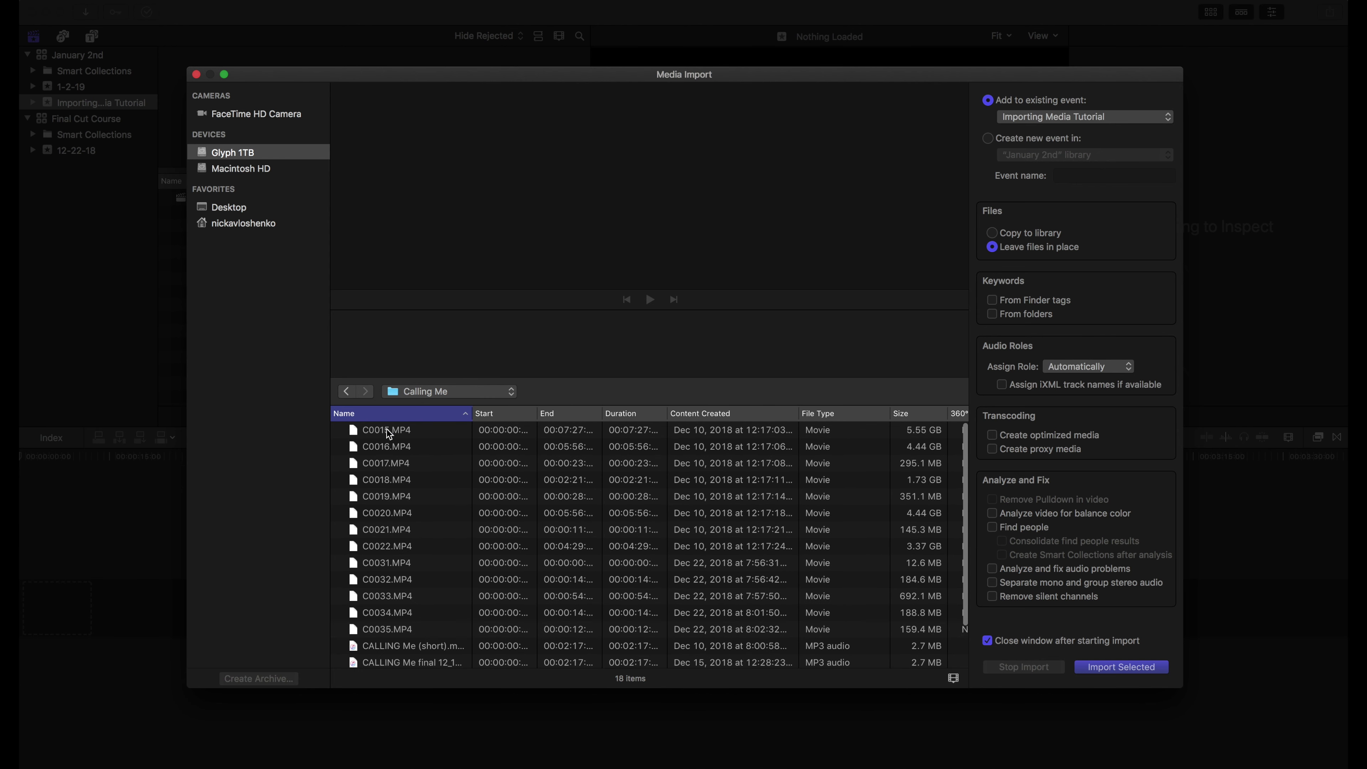
pyautogui.click(388, 429)
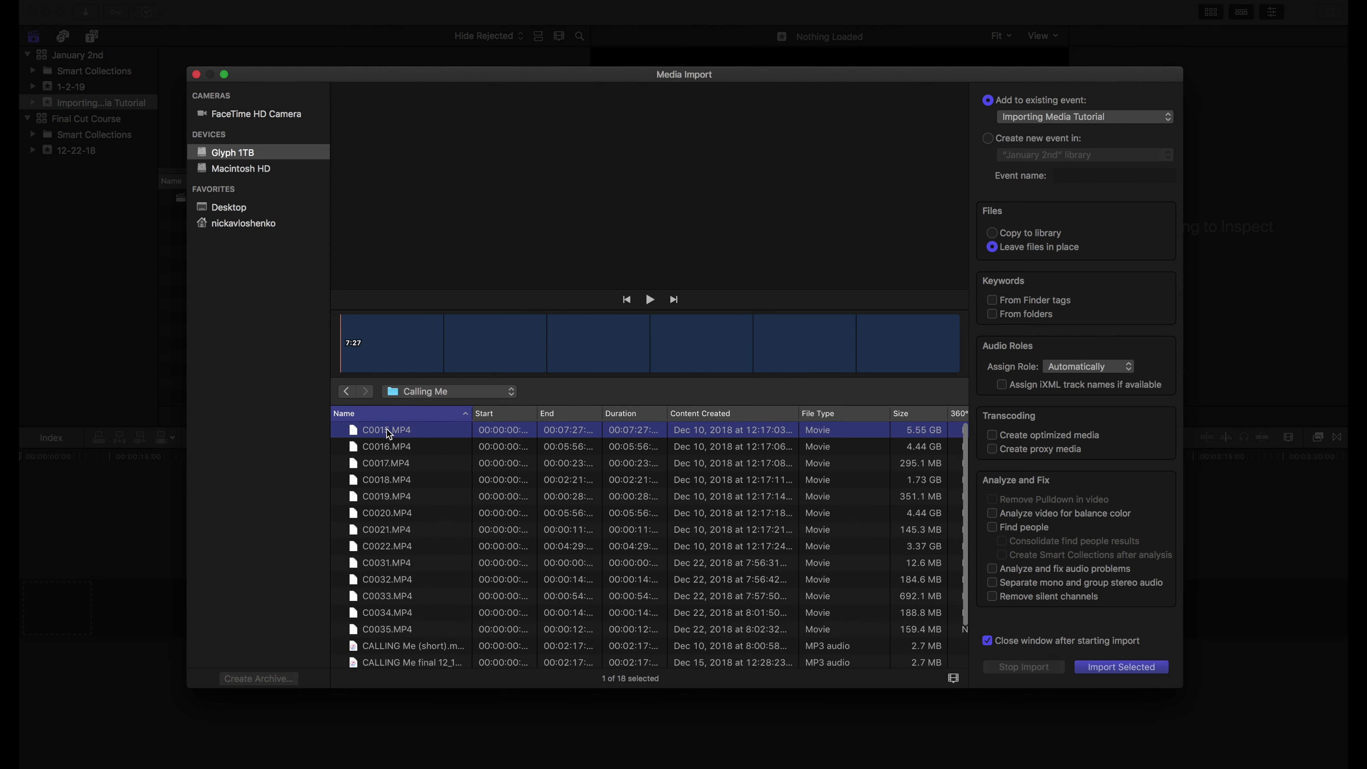
pyautogui.keyDown('shift'); pyautogui.click(383, 464); pyautogui.keyUp('shift')
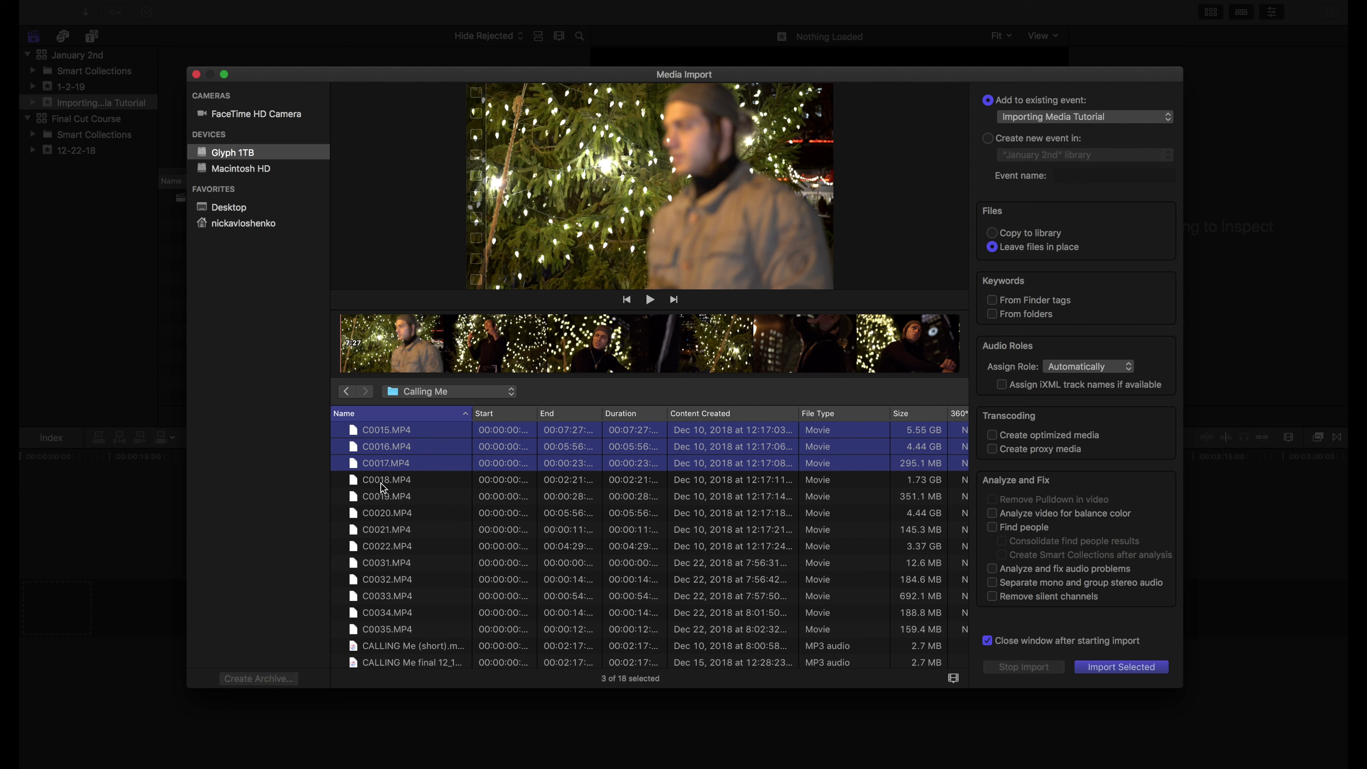
pyautogui.click(390, 479)
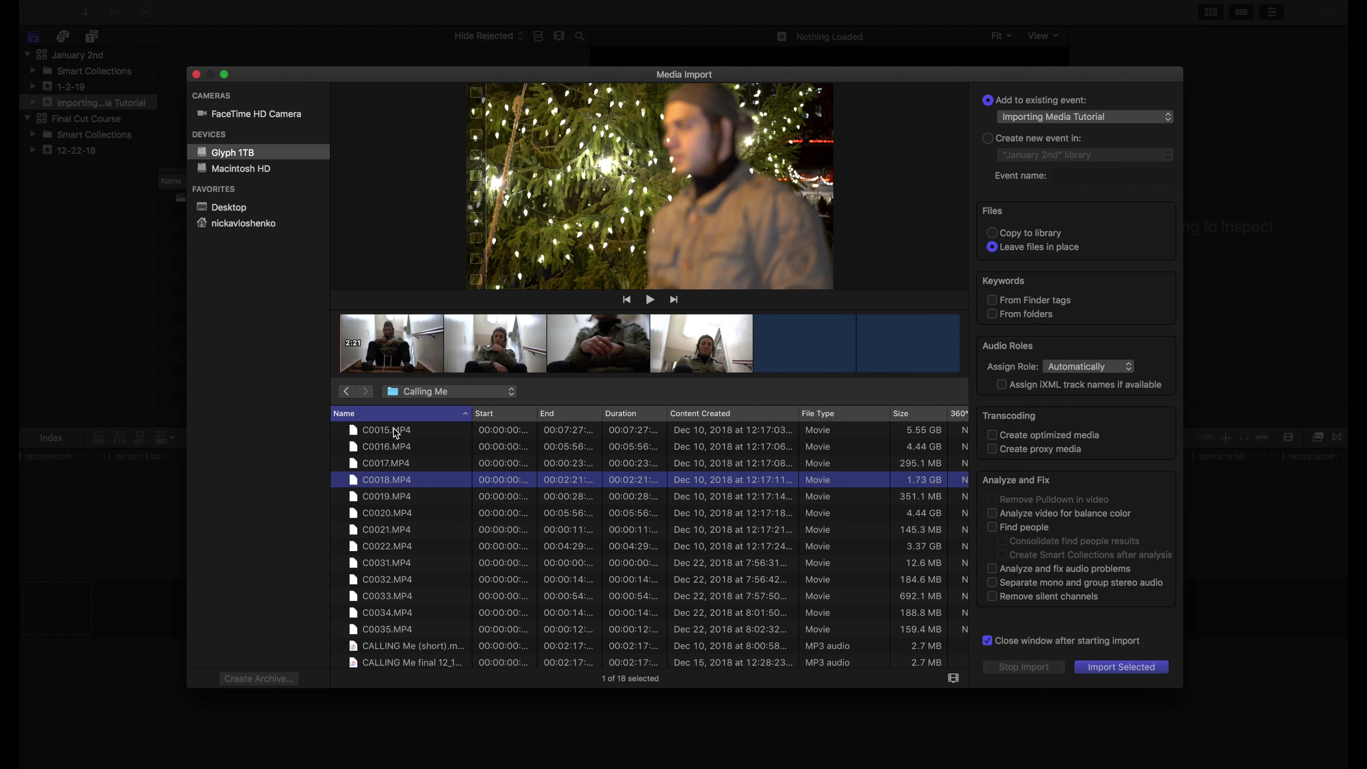
pyautogui.keyDown('shift'); pyautogui.click(394, 429); pyautogui.keyUp('shift')
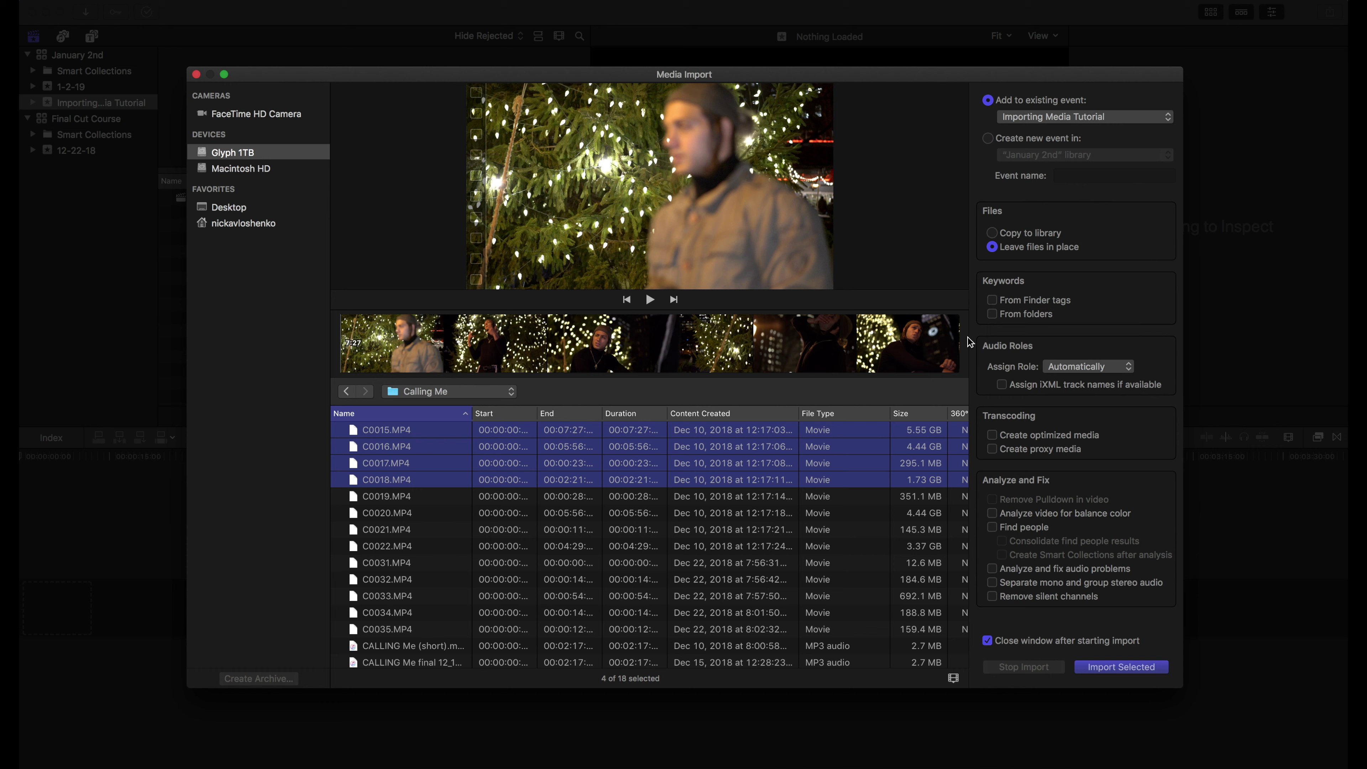
pyautogui.click(991, 300)
# Turn off Finder-tag keywords and enable Find people with Create Smart Collections after analysis
pyautogui.click(991, 301)
pyautogui.click(992, 527)
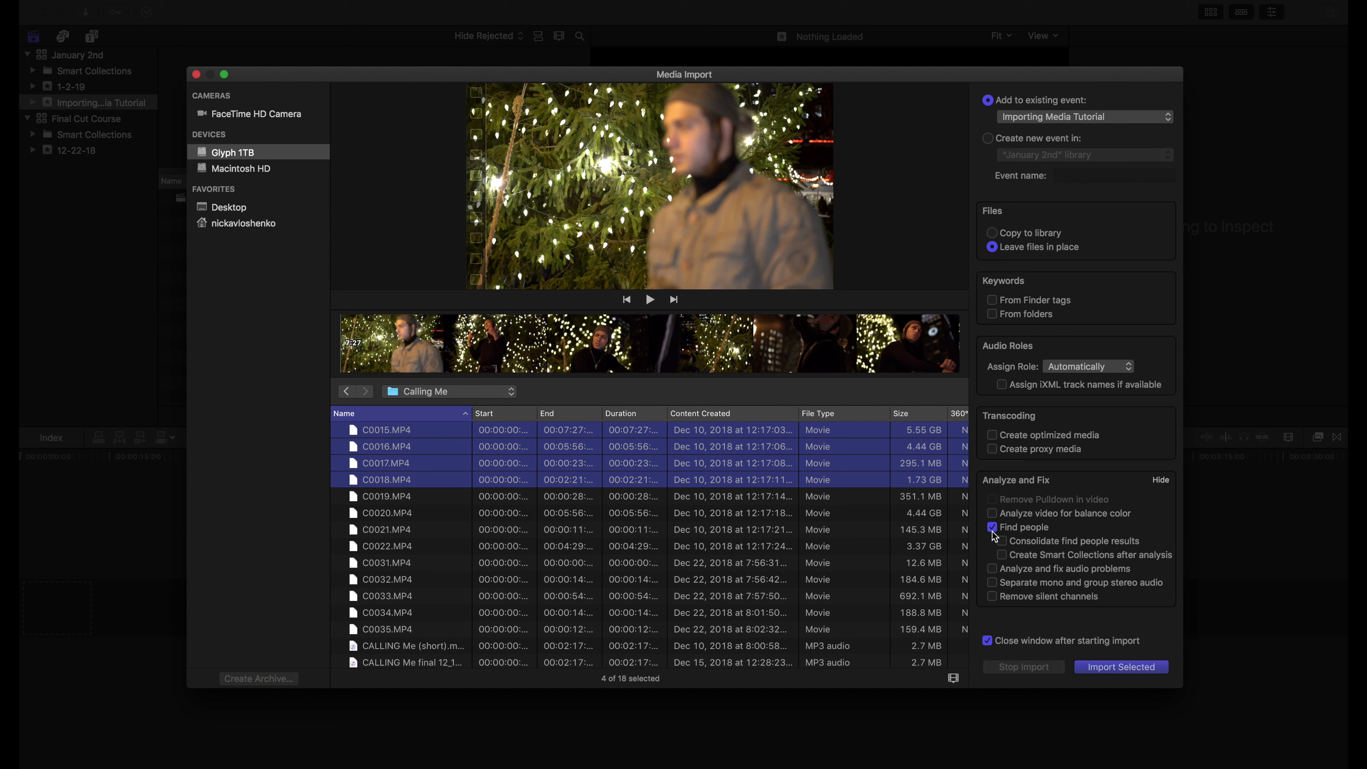
pyautogui.click(1002, 555)
# Disable Find people and import the four selected clips C0015–C0018
pyautogui.click(992, 528)
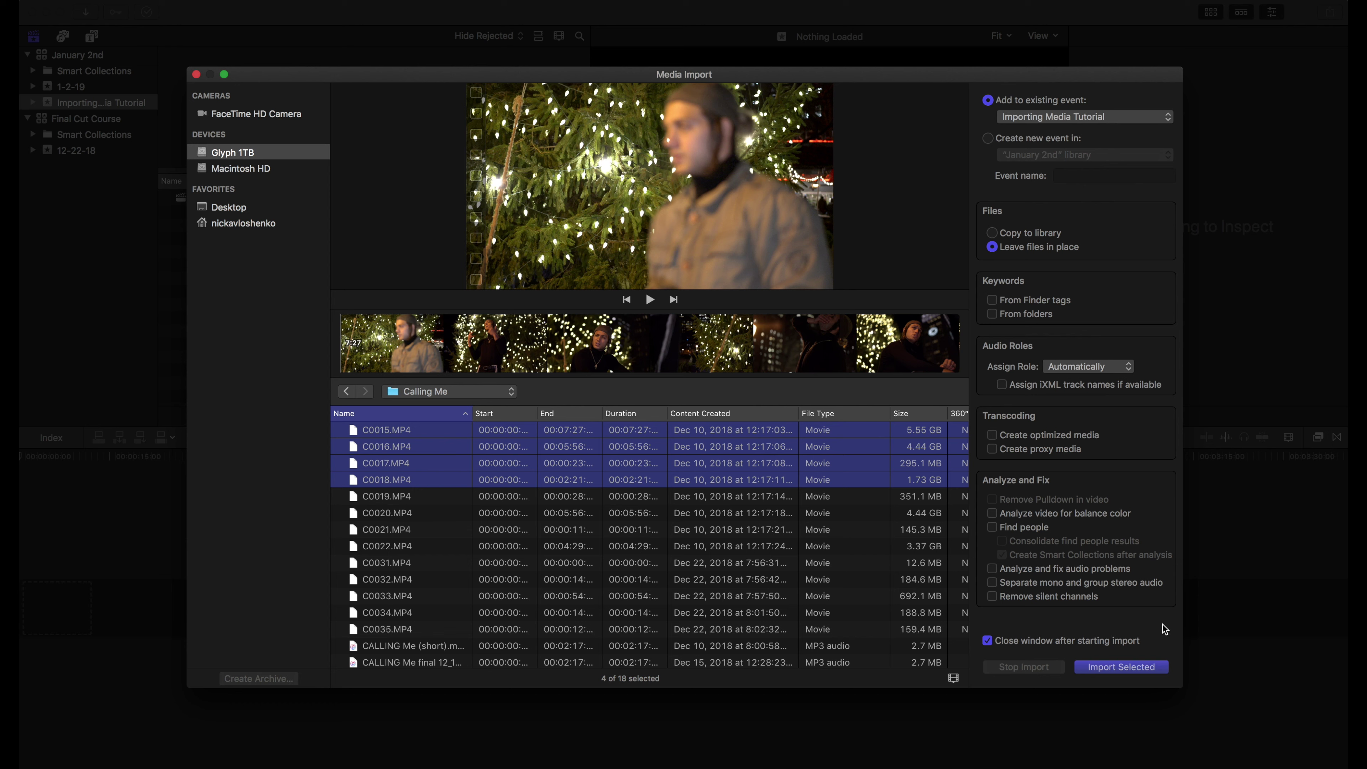
pyautogui.click(1111, 665)
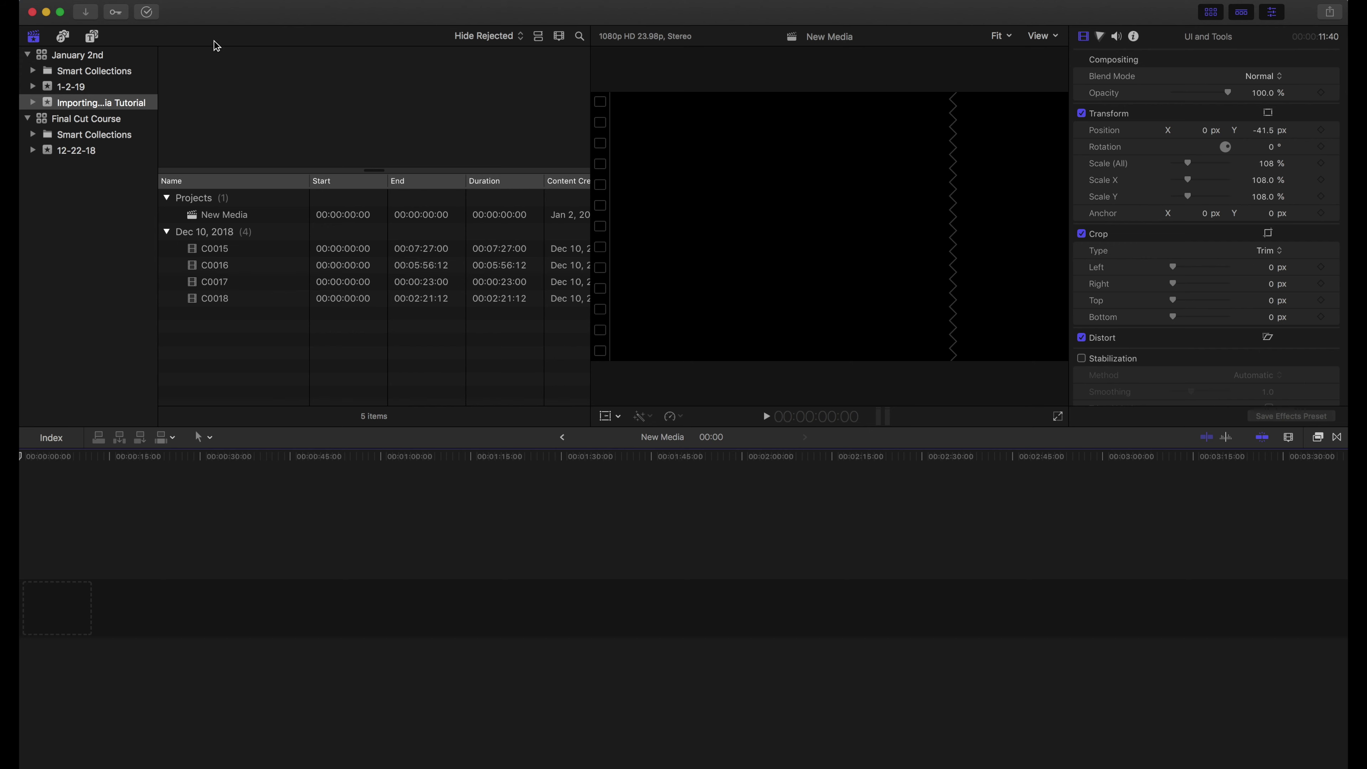
pyautogui.click(149, 16)
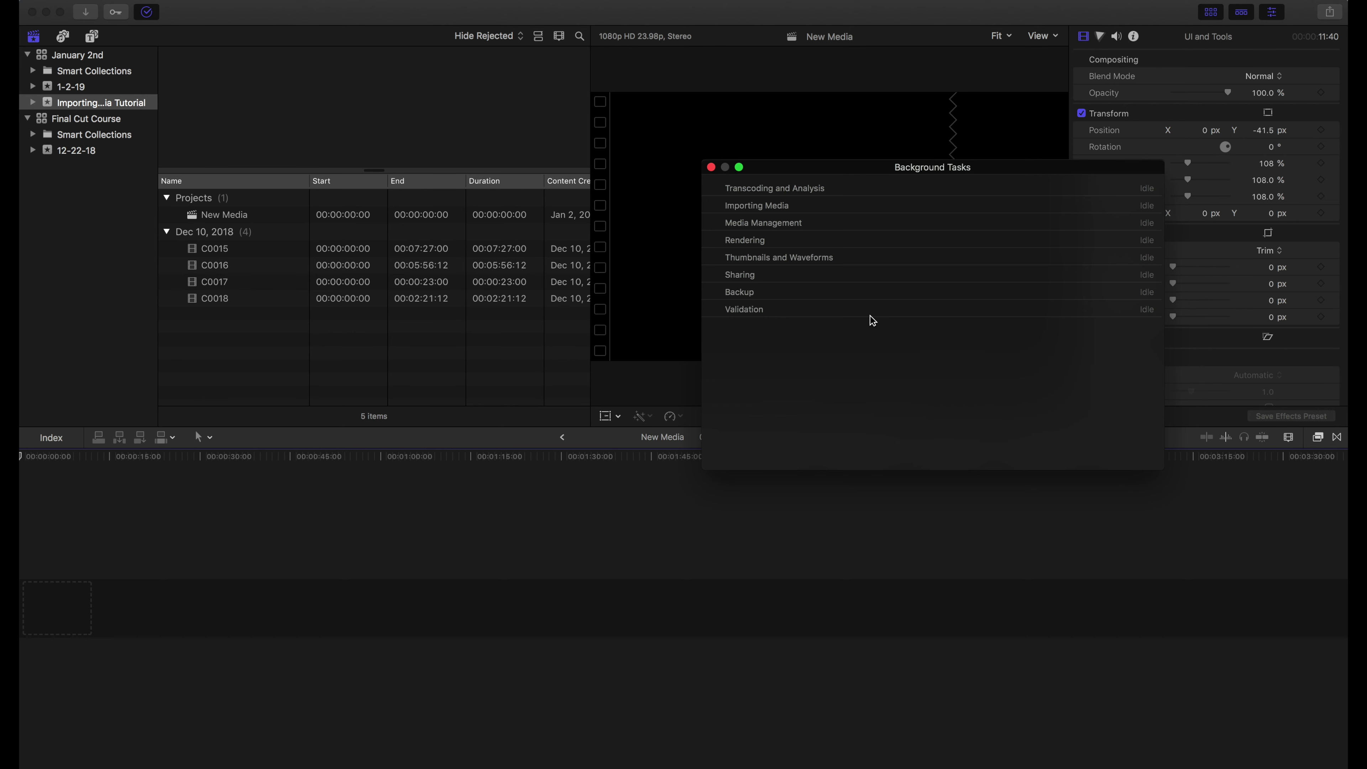
pyautogui.click(711, 167)
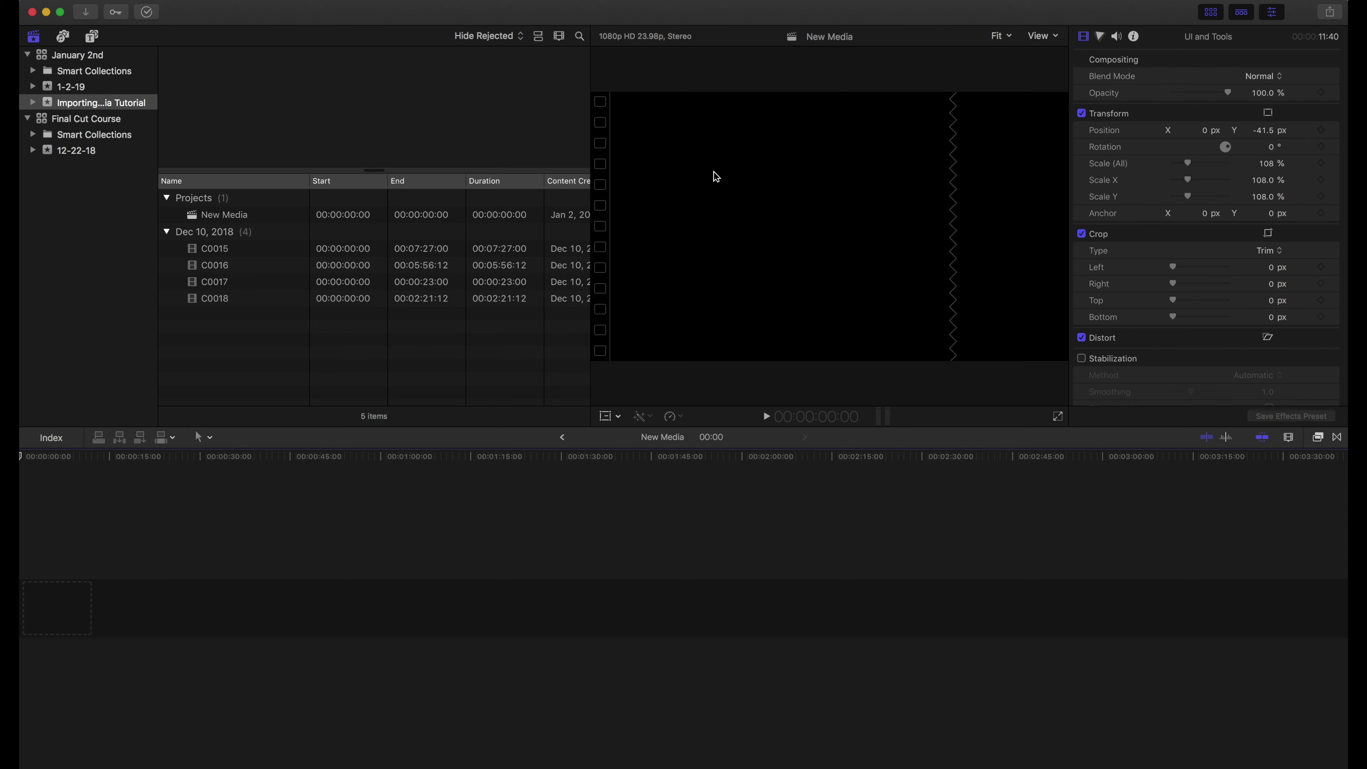
# Preview clips C0015 through C0018 in the browser, ending on C0015
pyautogui.click(204, 248)
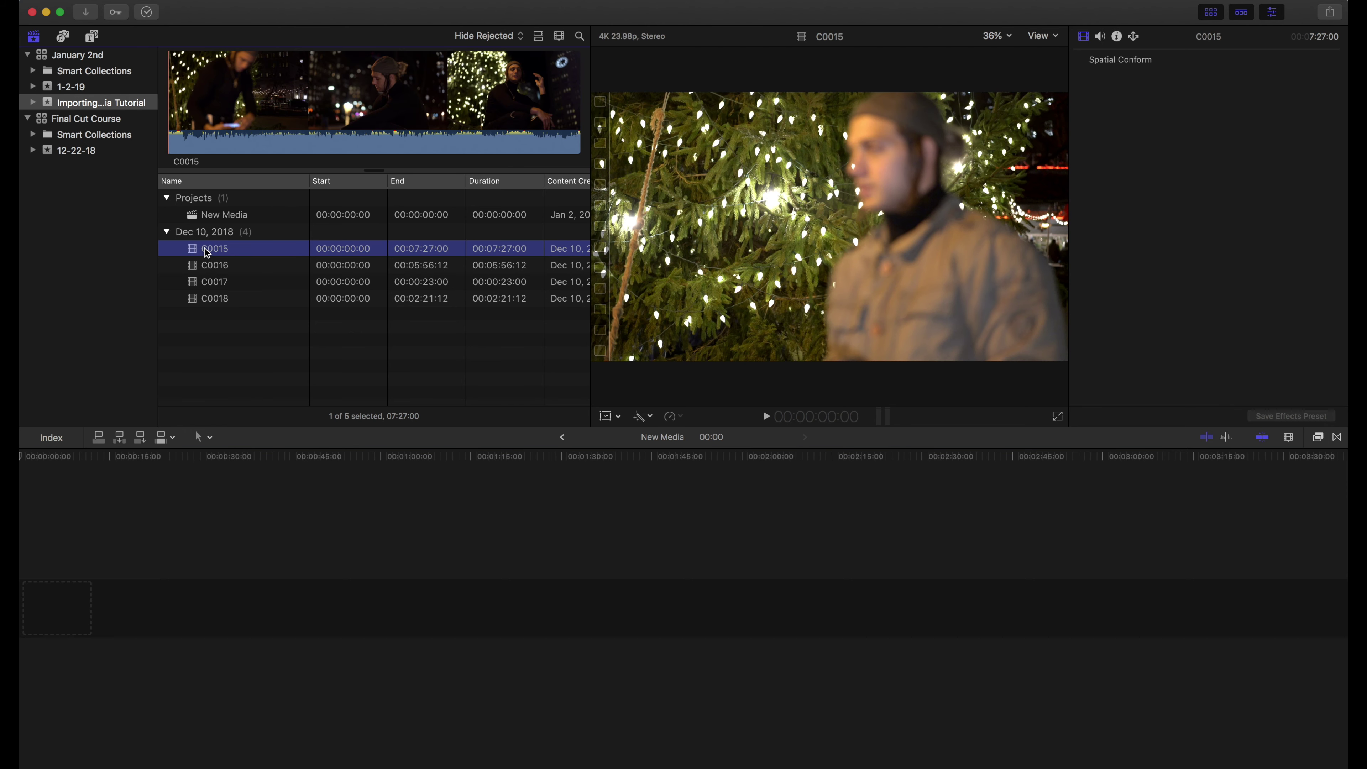
pyautogui.click(201, 269)
pyautogui.click(194, 283)
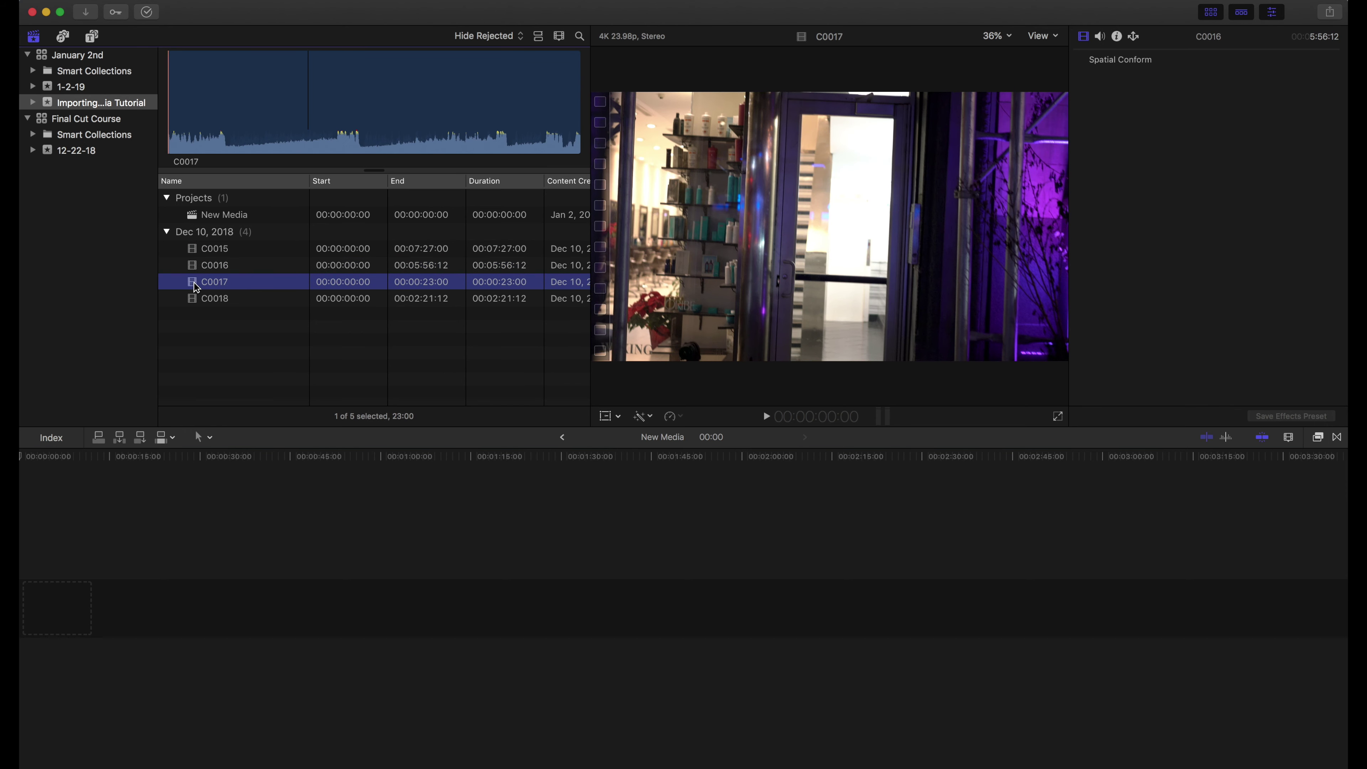
pyautogui.click(192, 297)
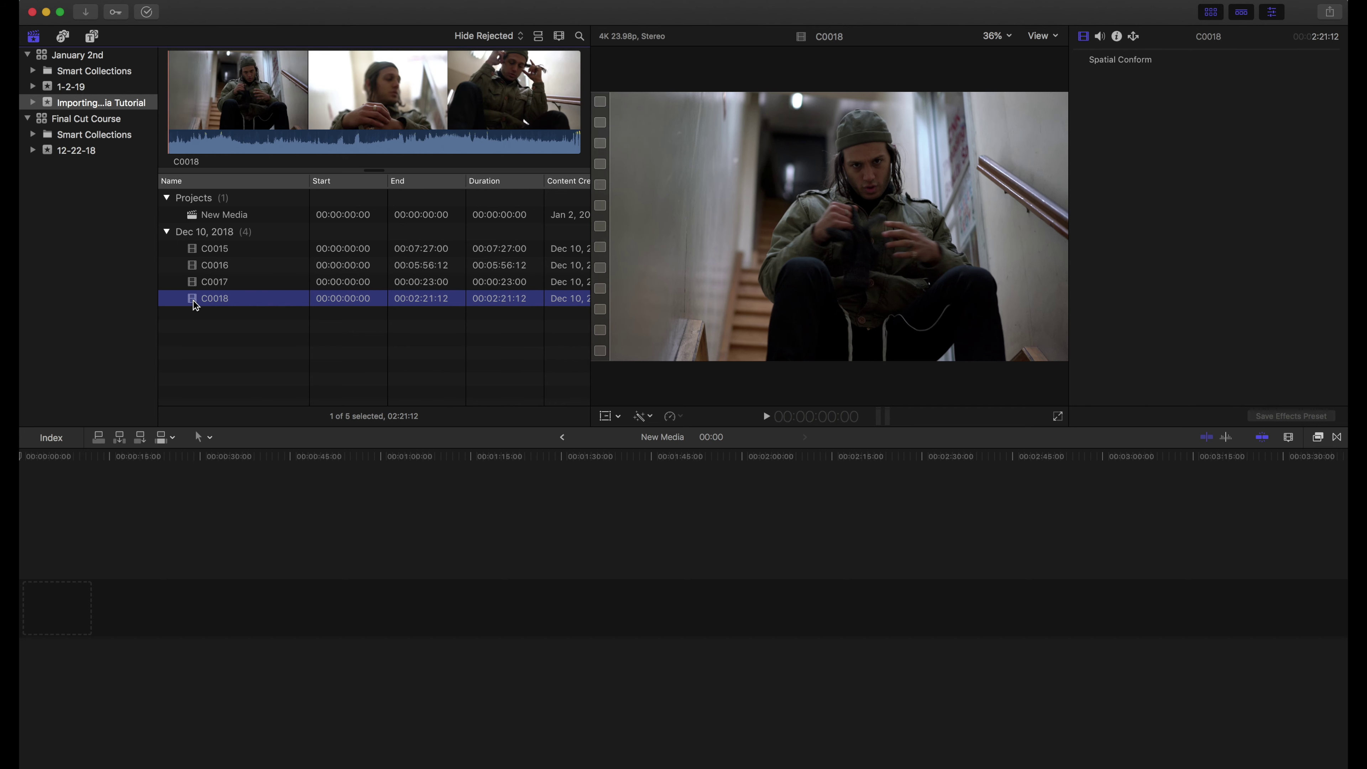
pyautogui.click(194, 249)
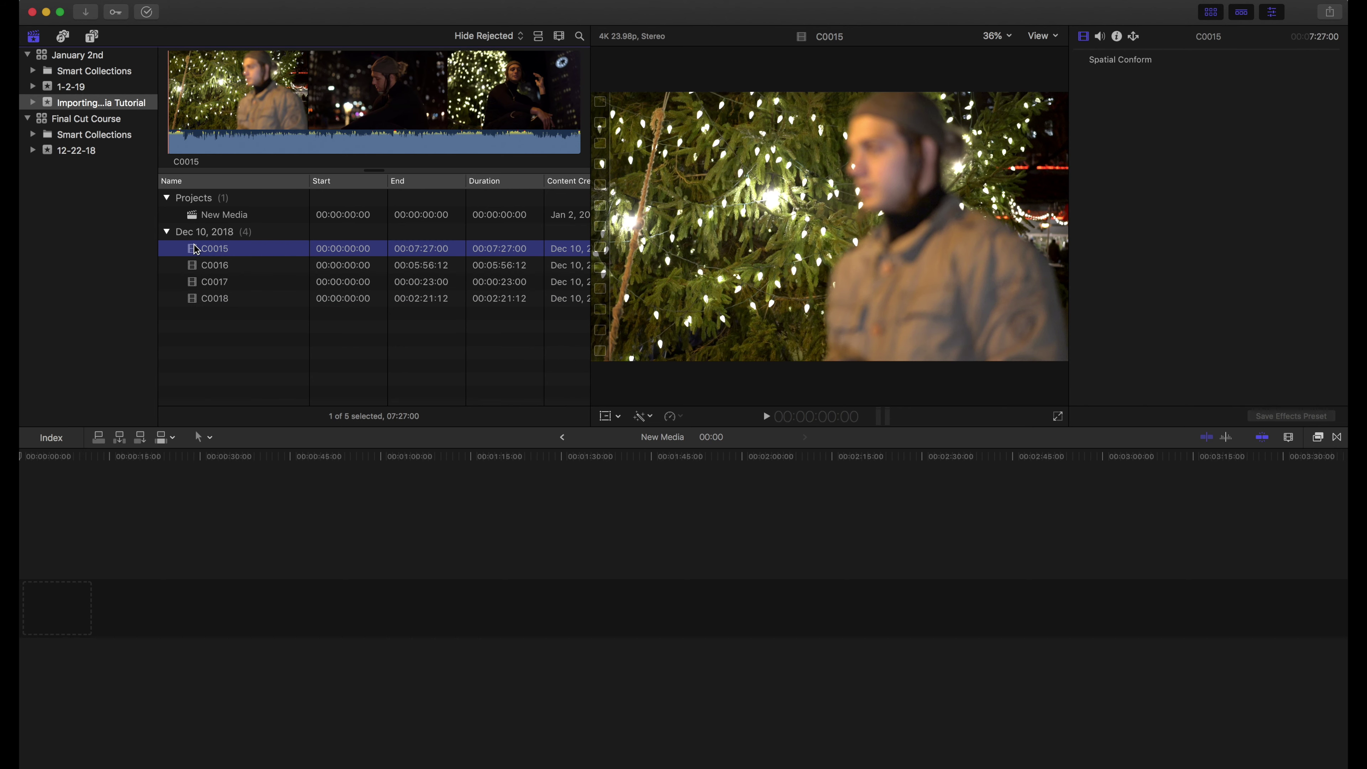
# Mark a range in C0015 from about 1:12 to 1:32:05 and add it to the New Media timeline
pyautogui.click(223, 105)
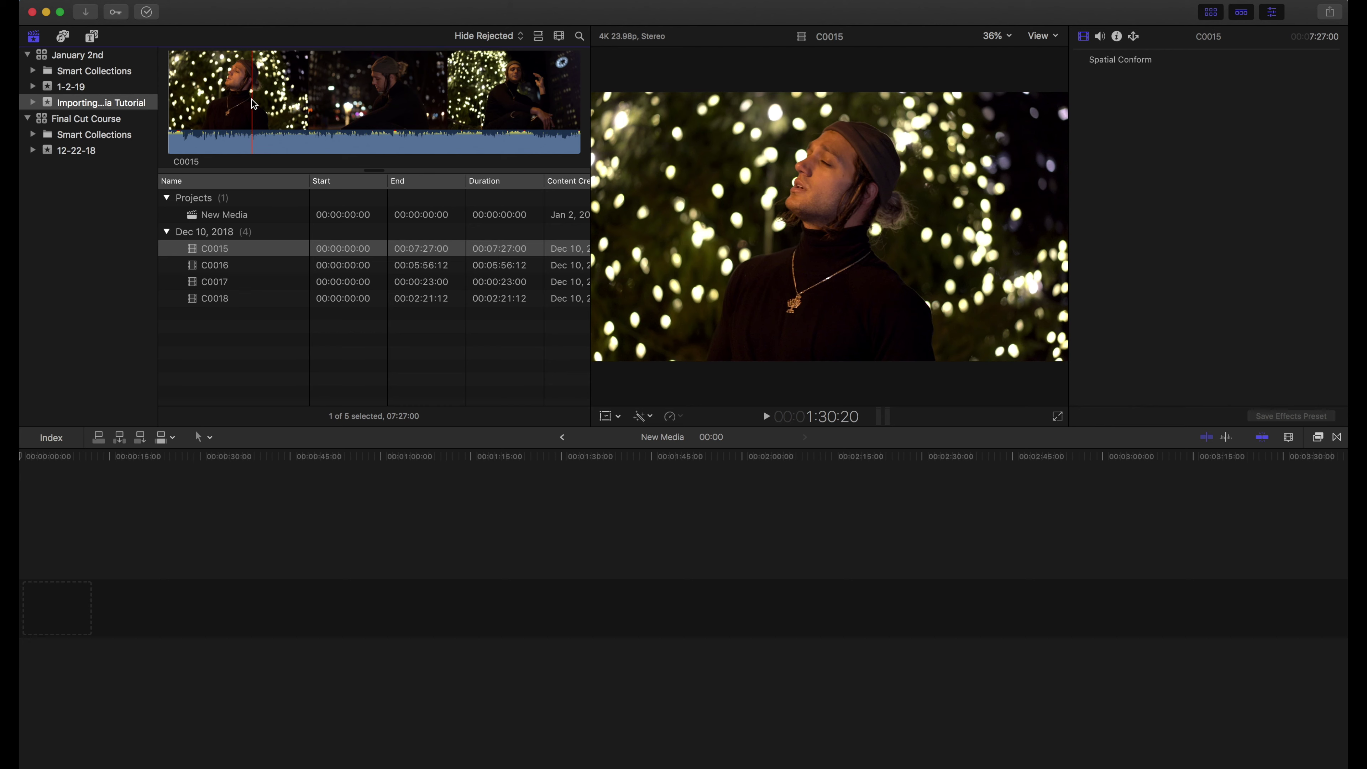
pyautogui.press('i')
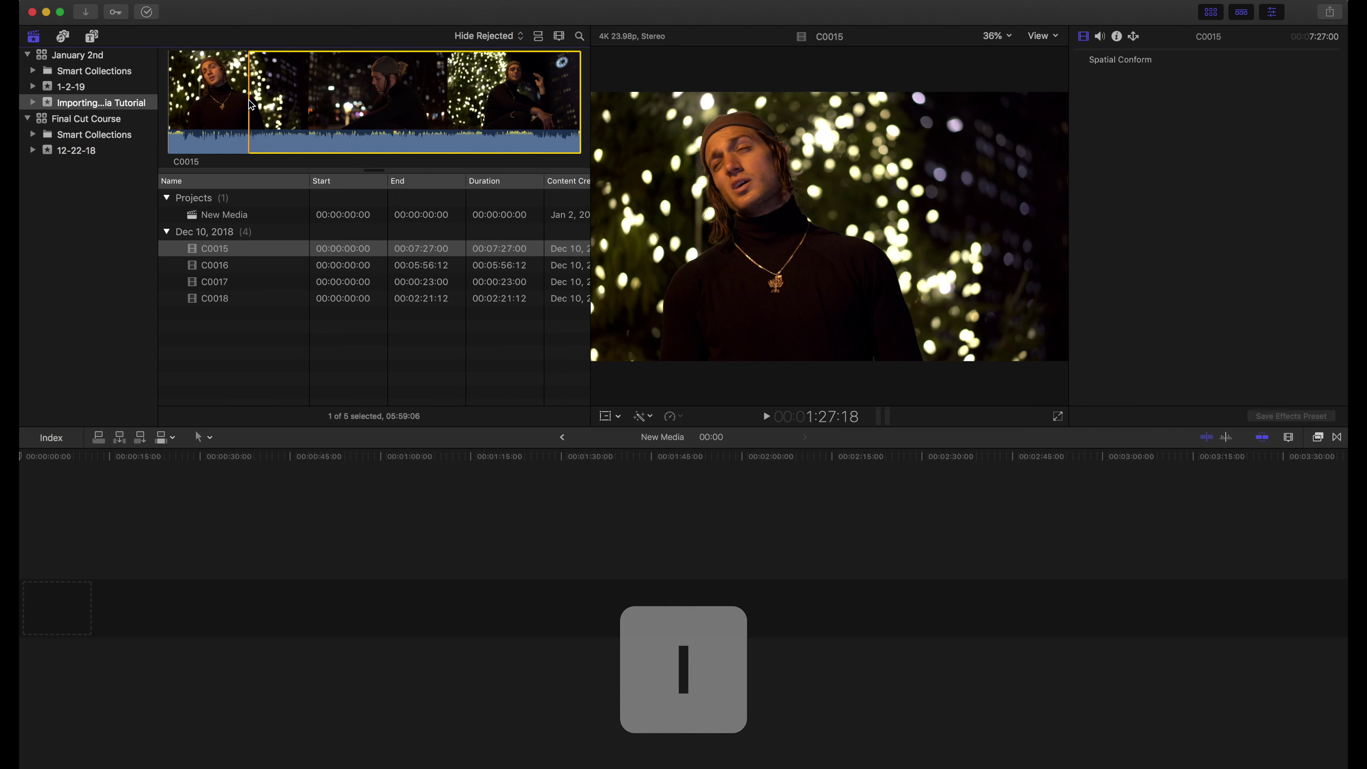
pyautogui.press('space')
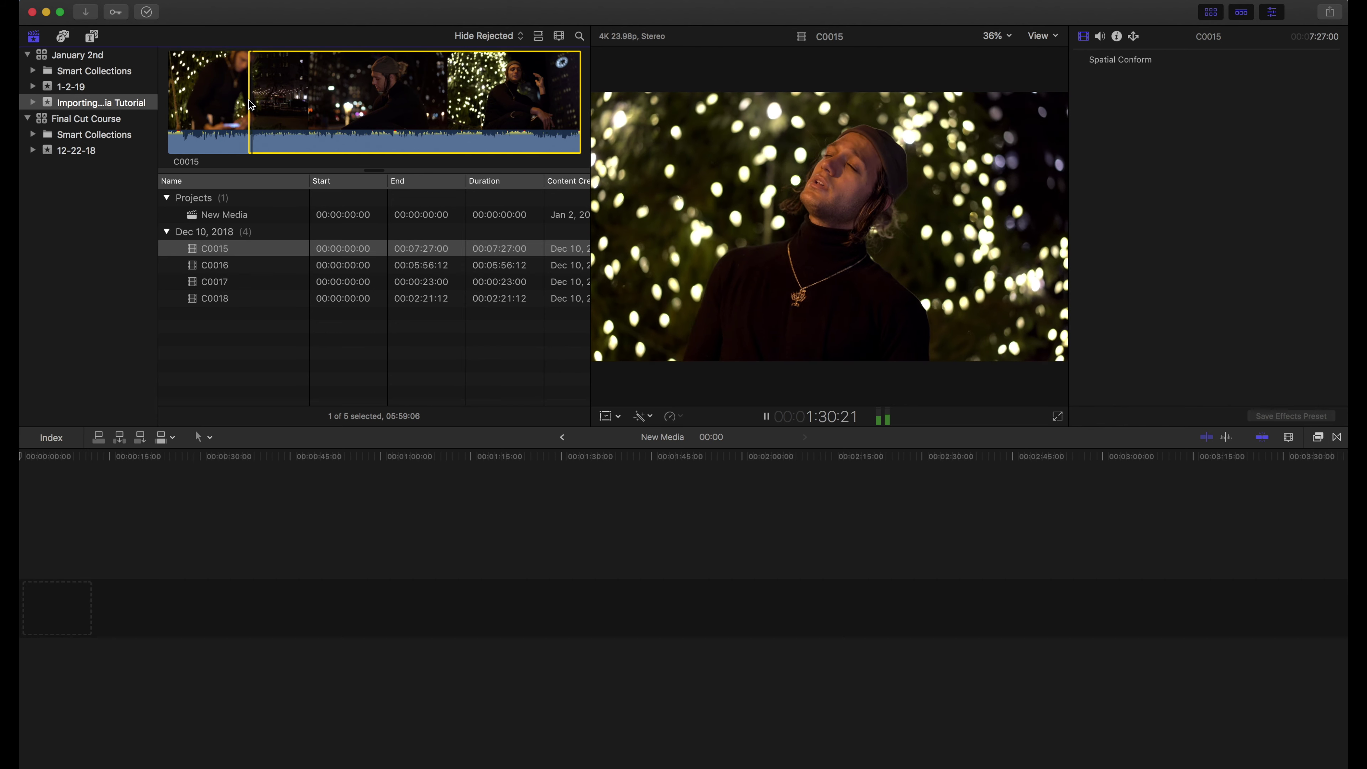
pyautogui.press('space')
pyautogui.press('o')
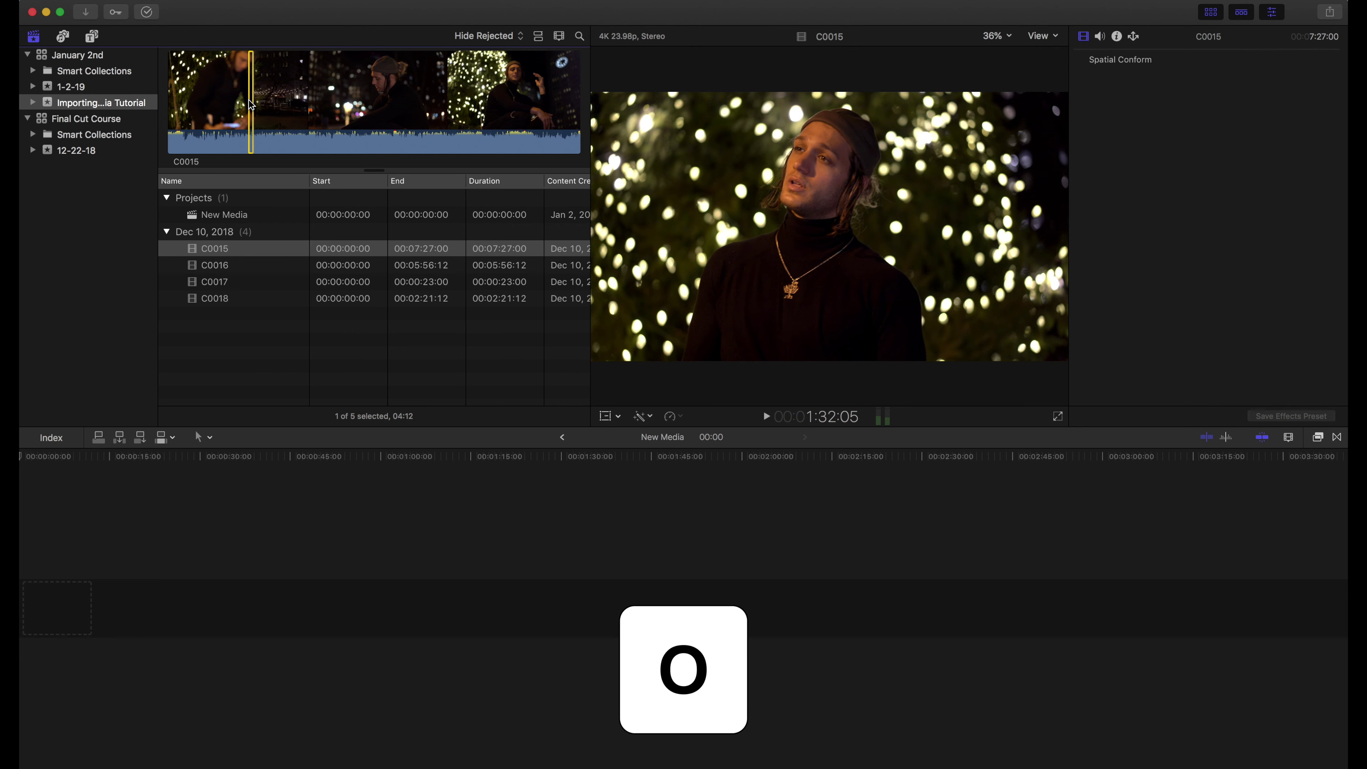
pyautogui.moveTo(195, 252); pyautogui.dragTo(54, 623)
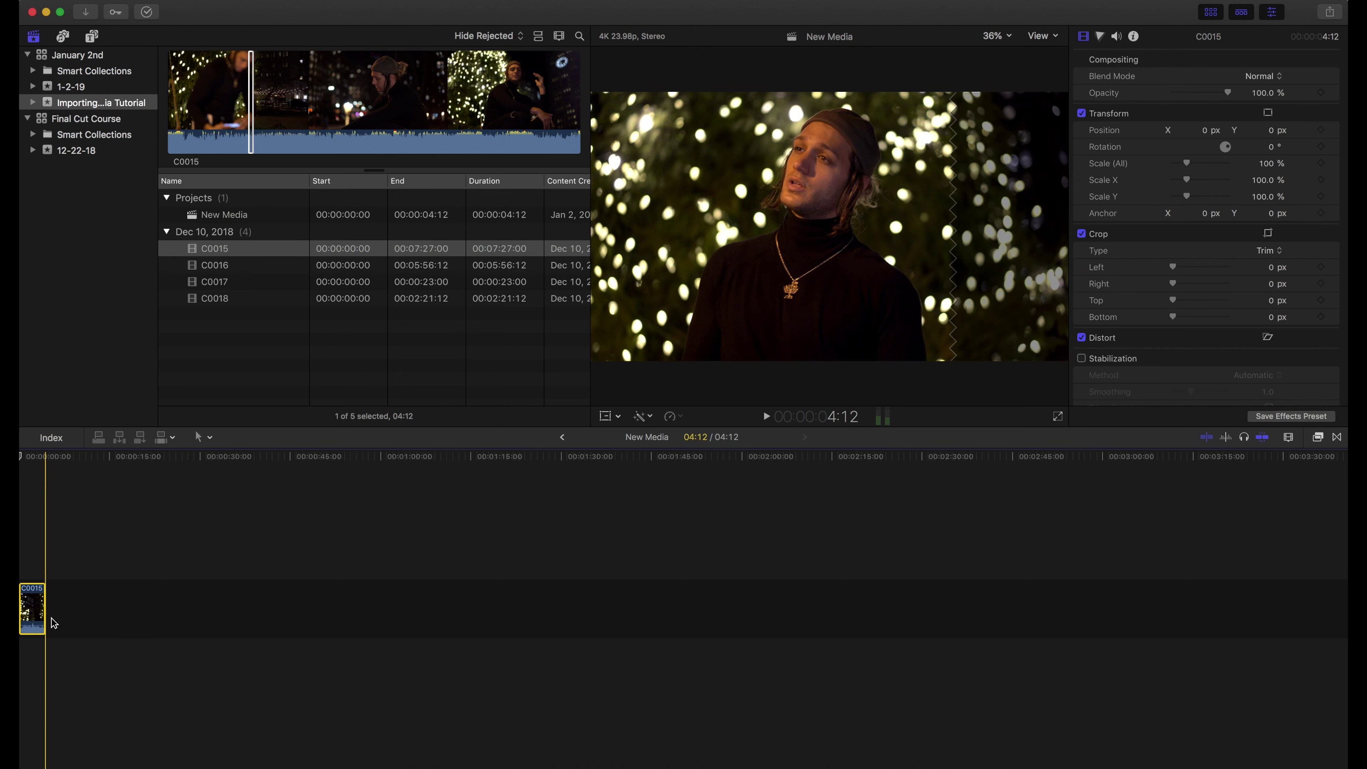
pyautogui.click(42, 563)
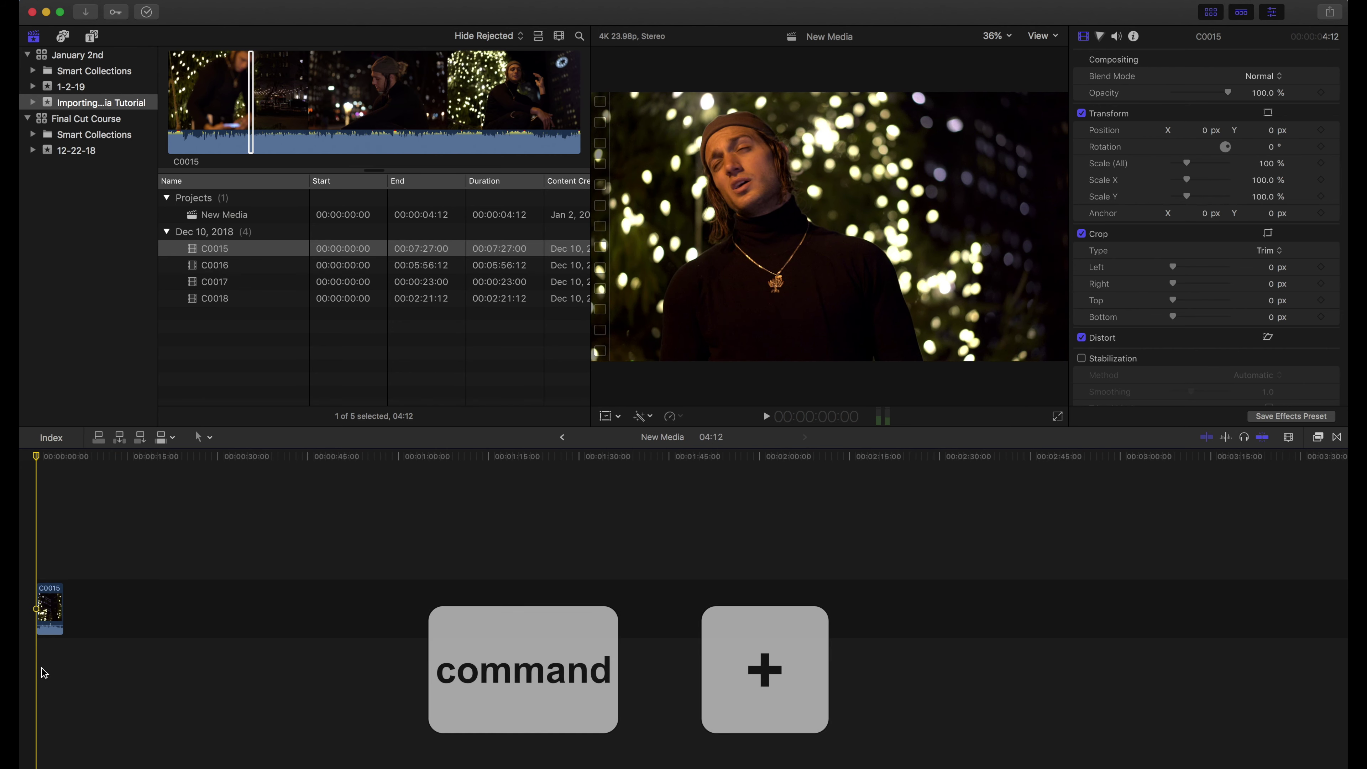
# Zoom the timeline in and out with Command-Plus/Minus until the 00:00:04:12 C0015 clip fits
pyautogui.press('super+equal')
pyautogui.press('super+equal')
pyautogui.press('super+equal')
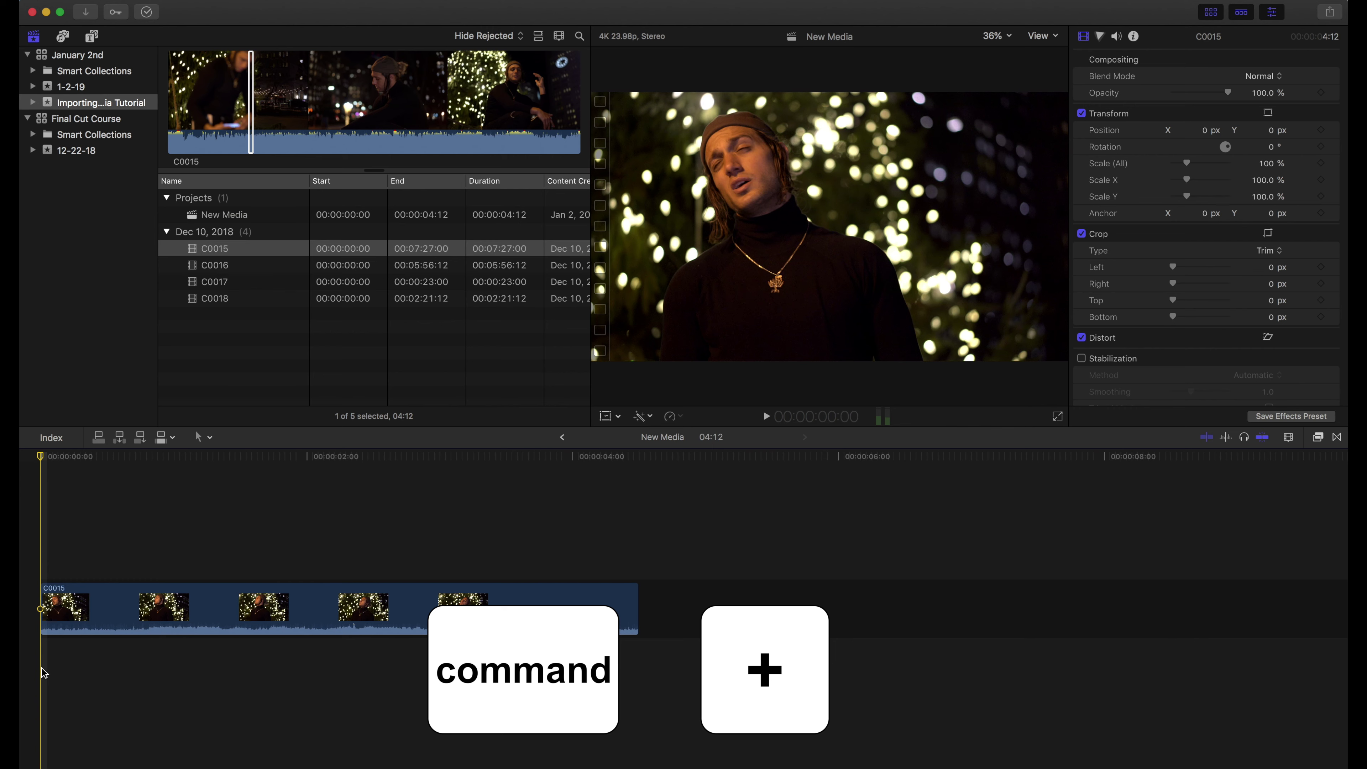
pyautogui.press('super+minus')
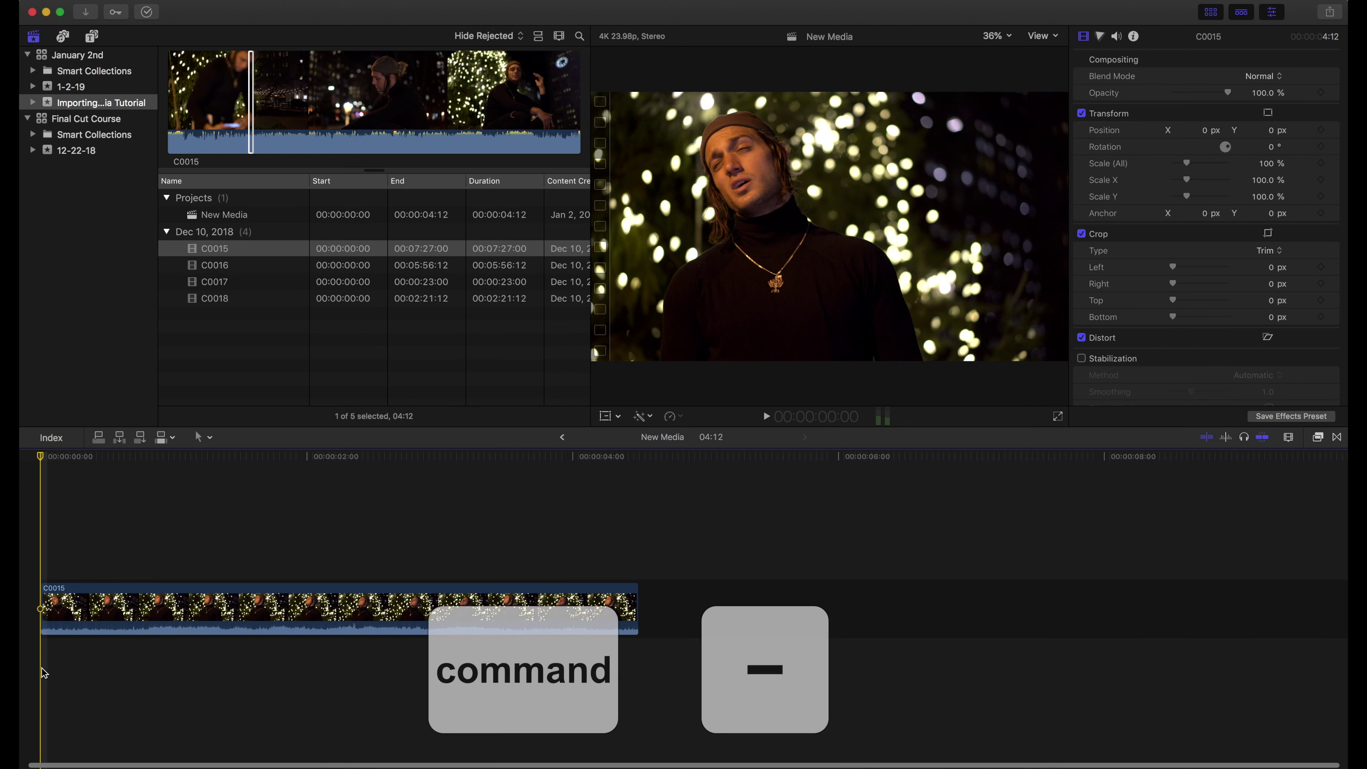
pyautogui.press('super+minus')
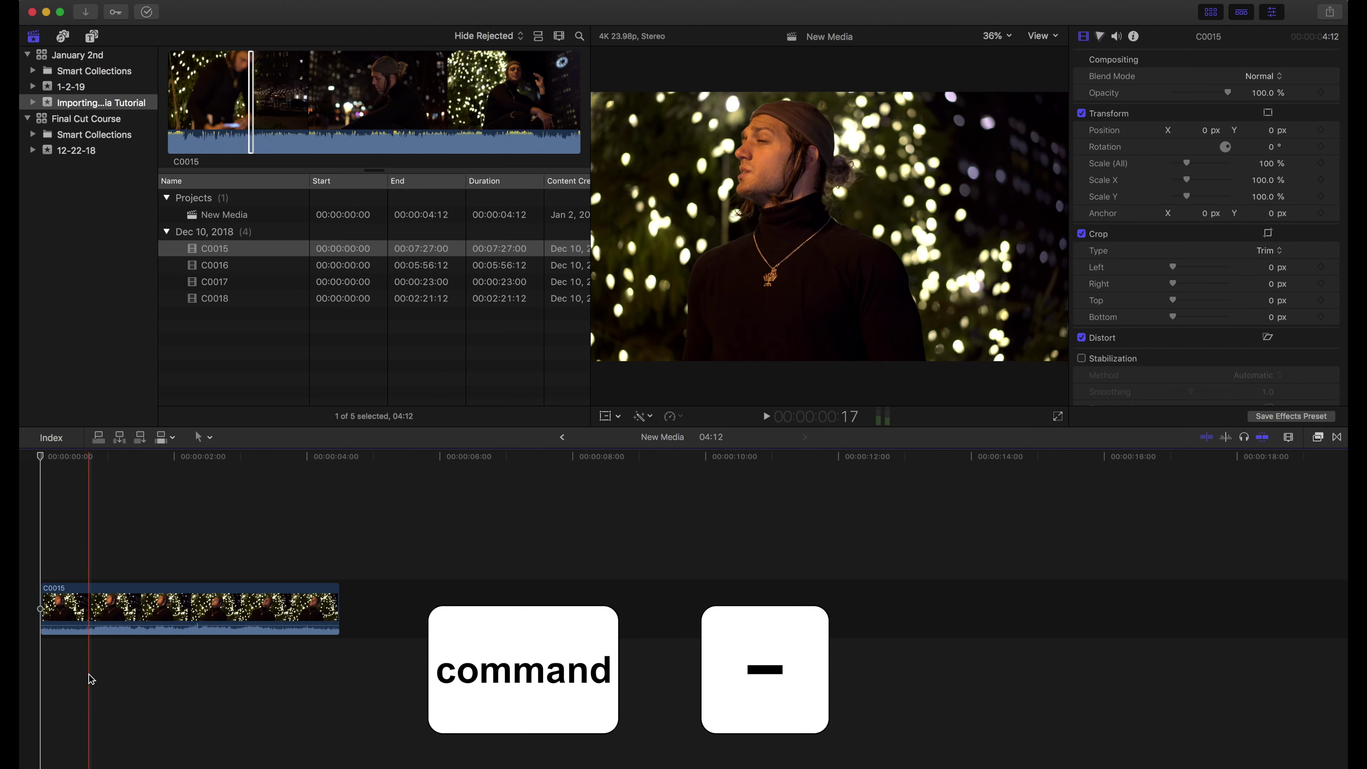
pyautogui.press('super+equal')
pyautogui.press('super+equal')
pyautogui.press('super+equal')
pyautogui.press('super+equal')
pyautogui.press('super+equal')
pyautogui.press('super+equal')
pyautogui.press('super+minus')
pyautogui.press('super+minus')
pyautogui.press('super+minus')
pyautogui.press('super+minus')
pyautogui.press('super+minus')
pyautogui.press('super+minus')
pyautogui.press('super+equal')
# Drag C0031.MP4 from Finder's Calling Me folder into the Importing Media Tutorial event
pyautogui.moveTo(21, 216)
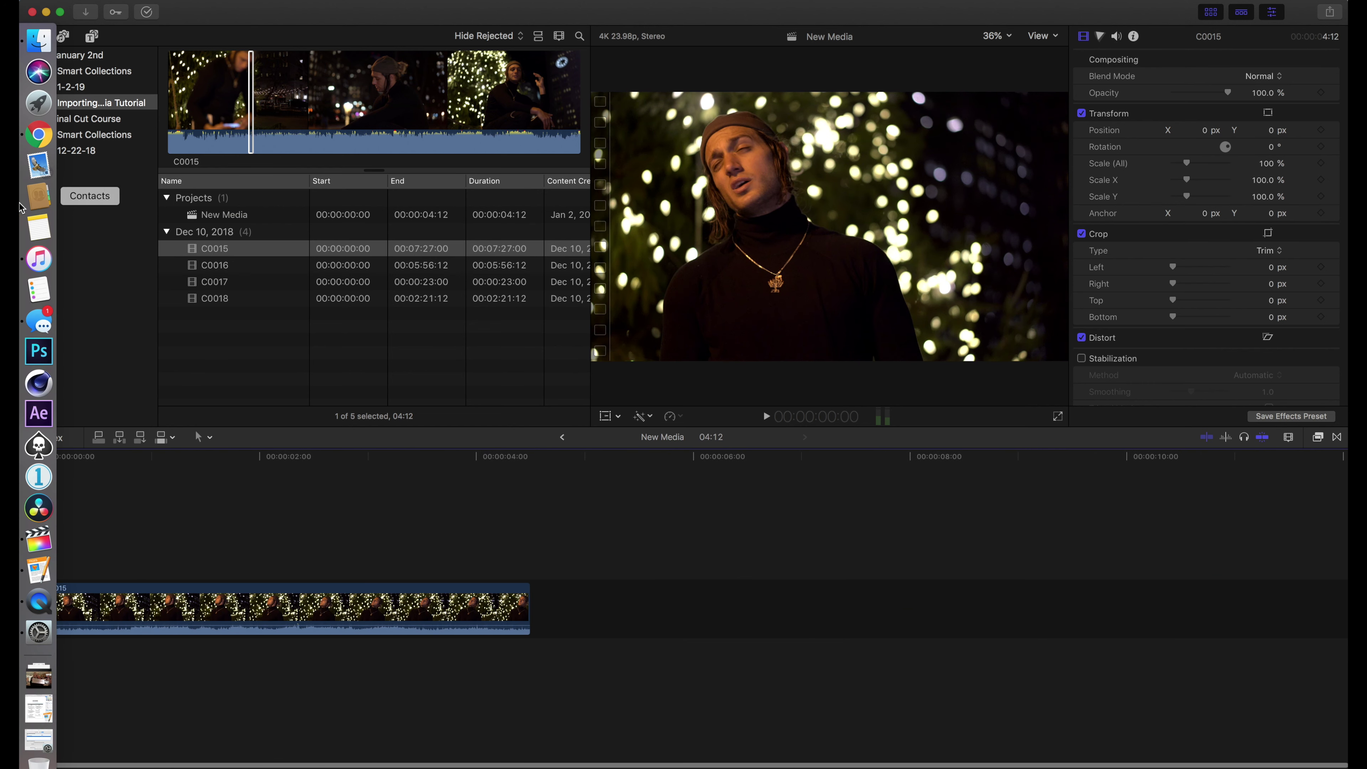
pyautogui.click(26, 45)
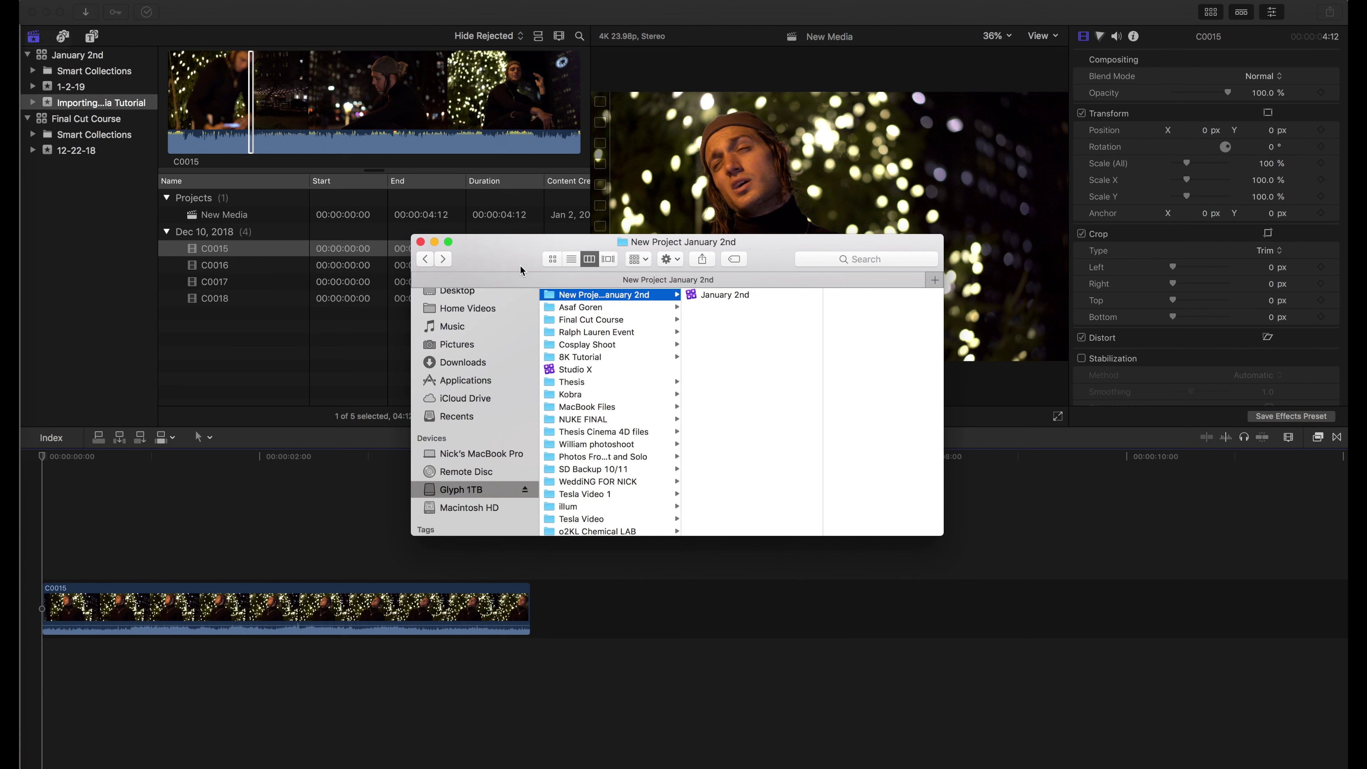
pyautogui.click(584, 307)
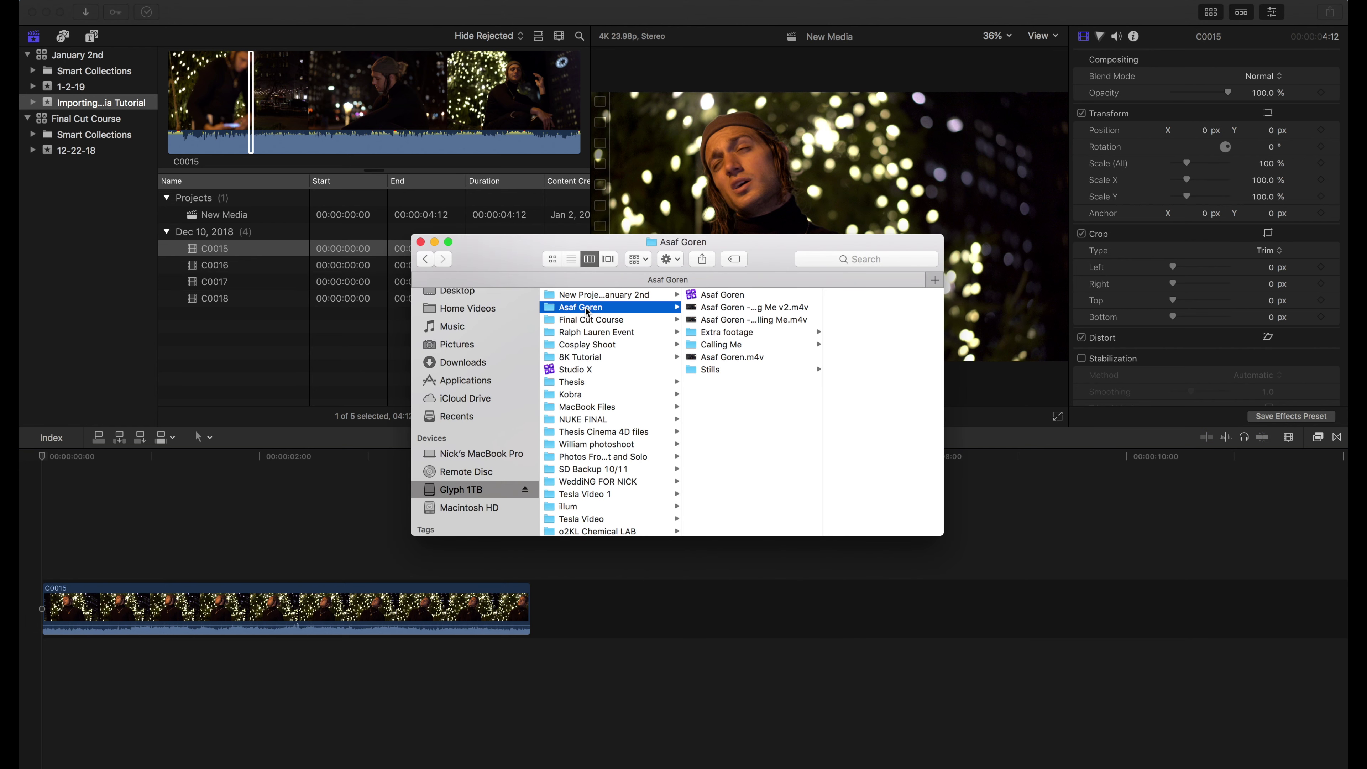
pyautogui.click(727, 347)
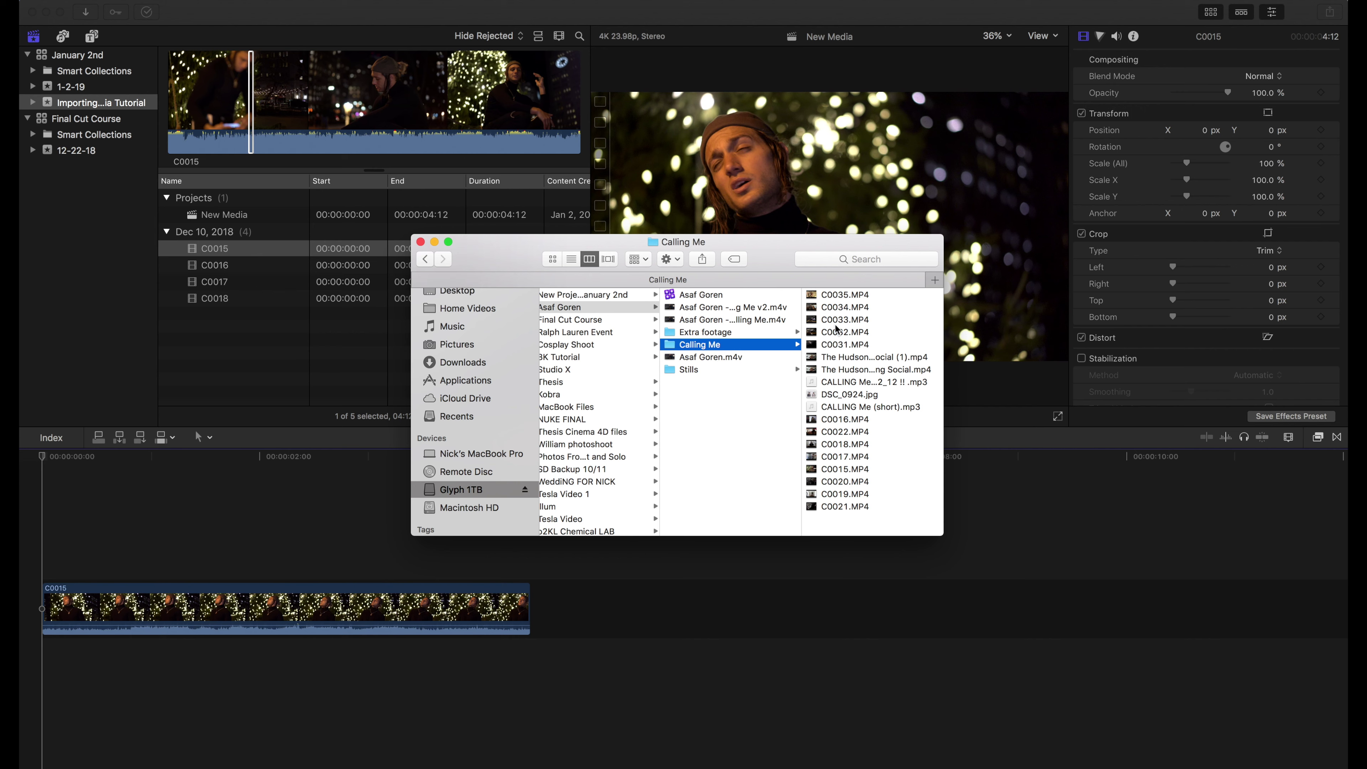
pyautogui.click(847, 348)
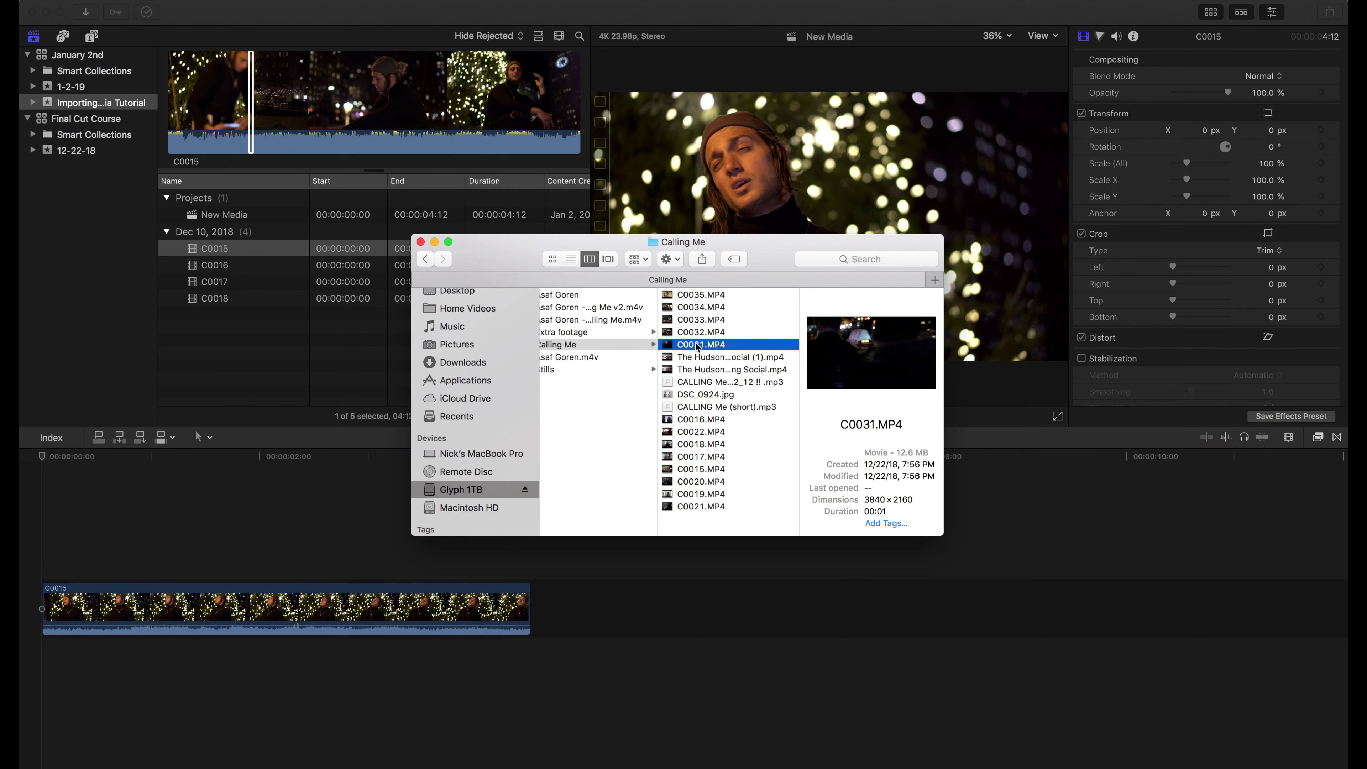
pyautogui.moveTo(686, 349); pyautogui.dragTo(347, 354)
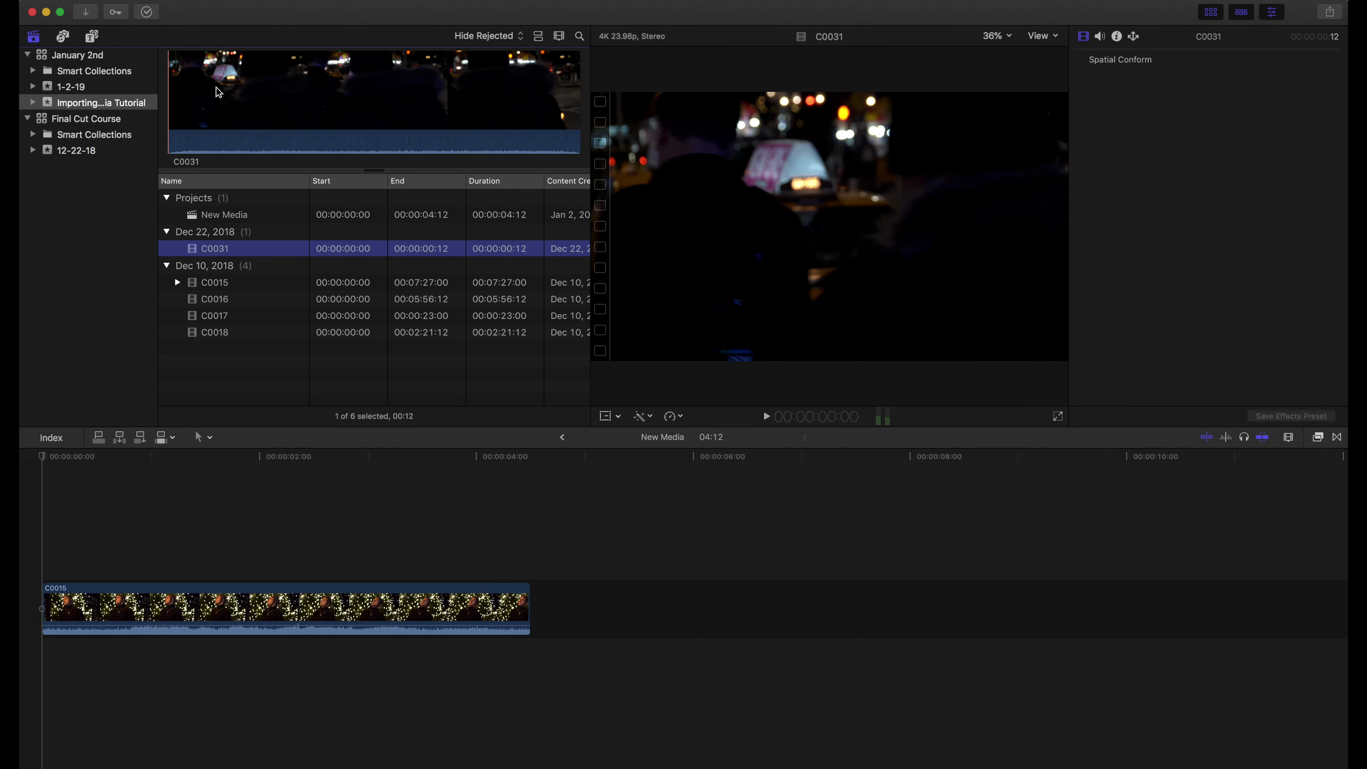
# Tag clip C0031 with the keywords taxi, people and night
pyautogui.click(328, 86)
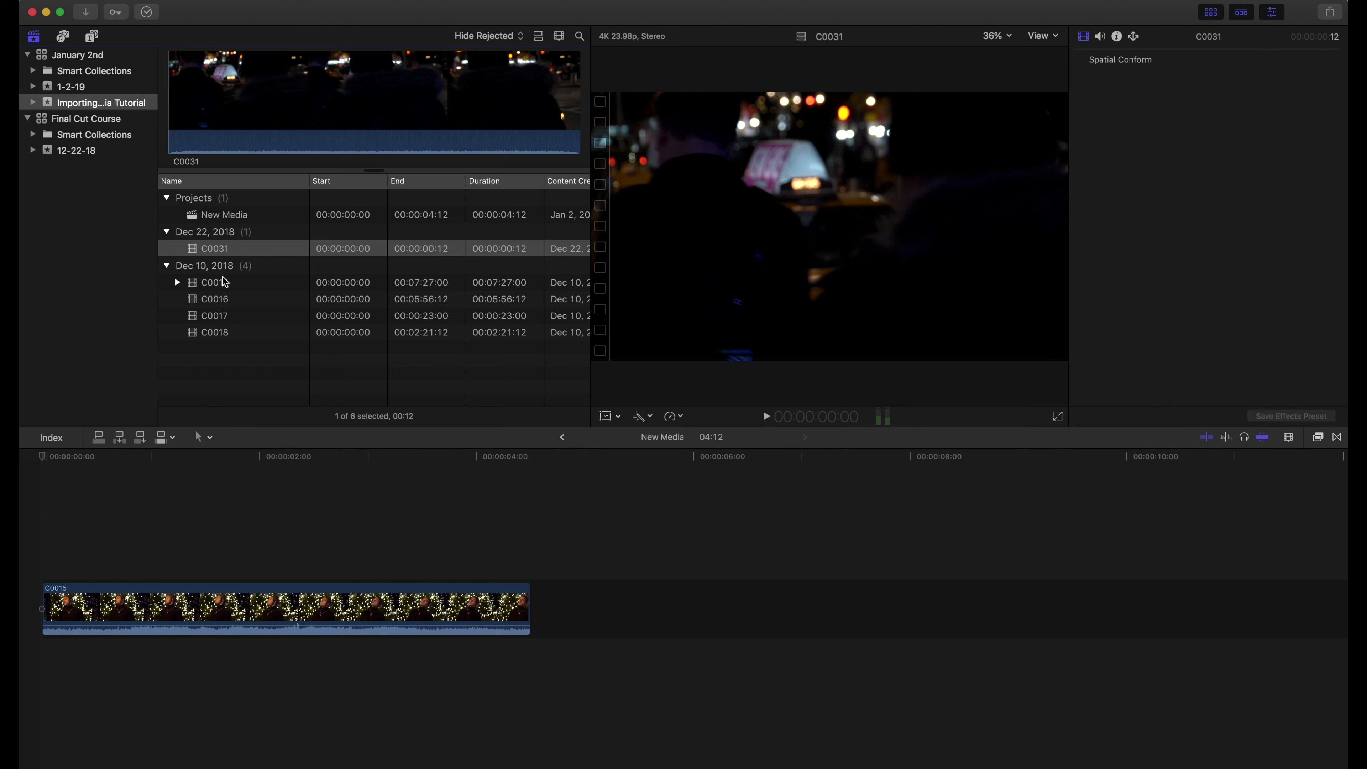
pyautogui.click(117, 12)
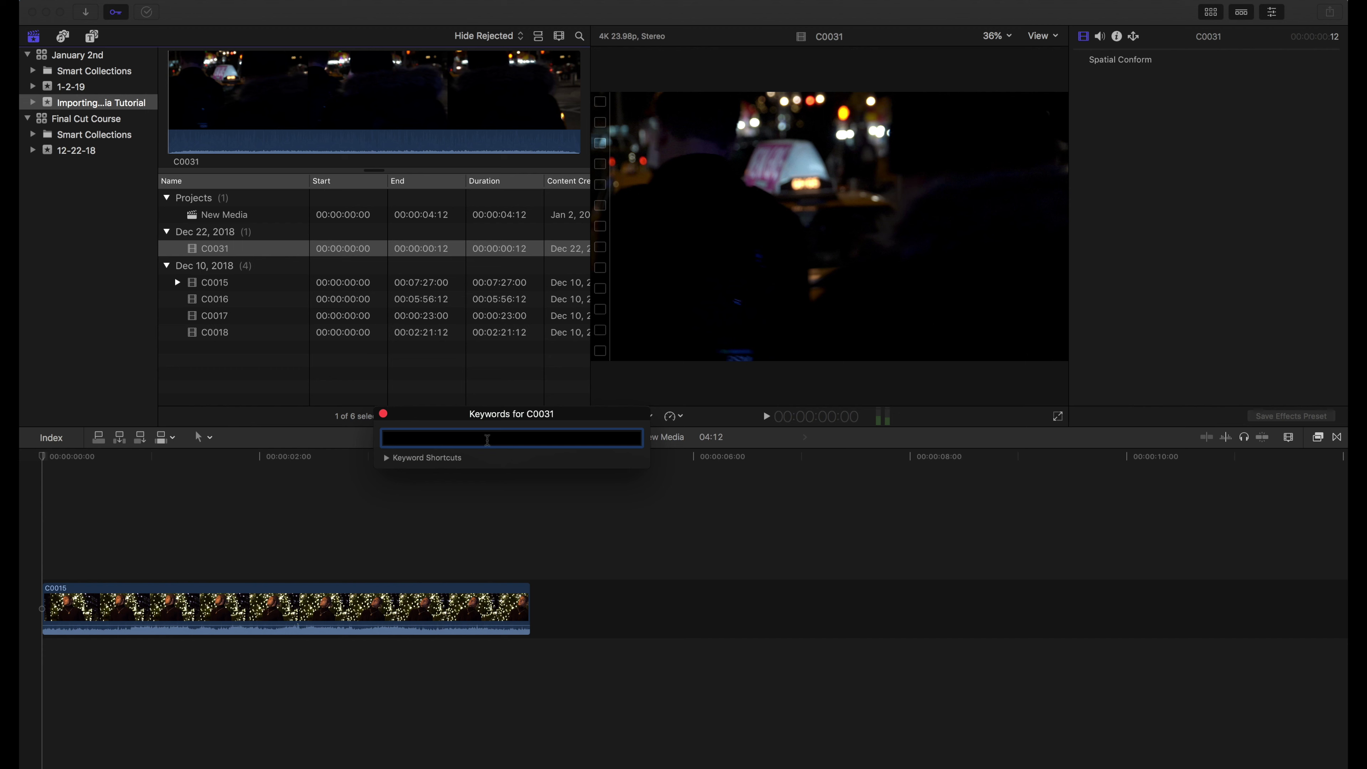
pyautogui.write('taxi')
pyautogui.press('Return')
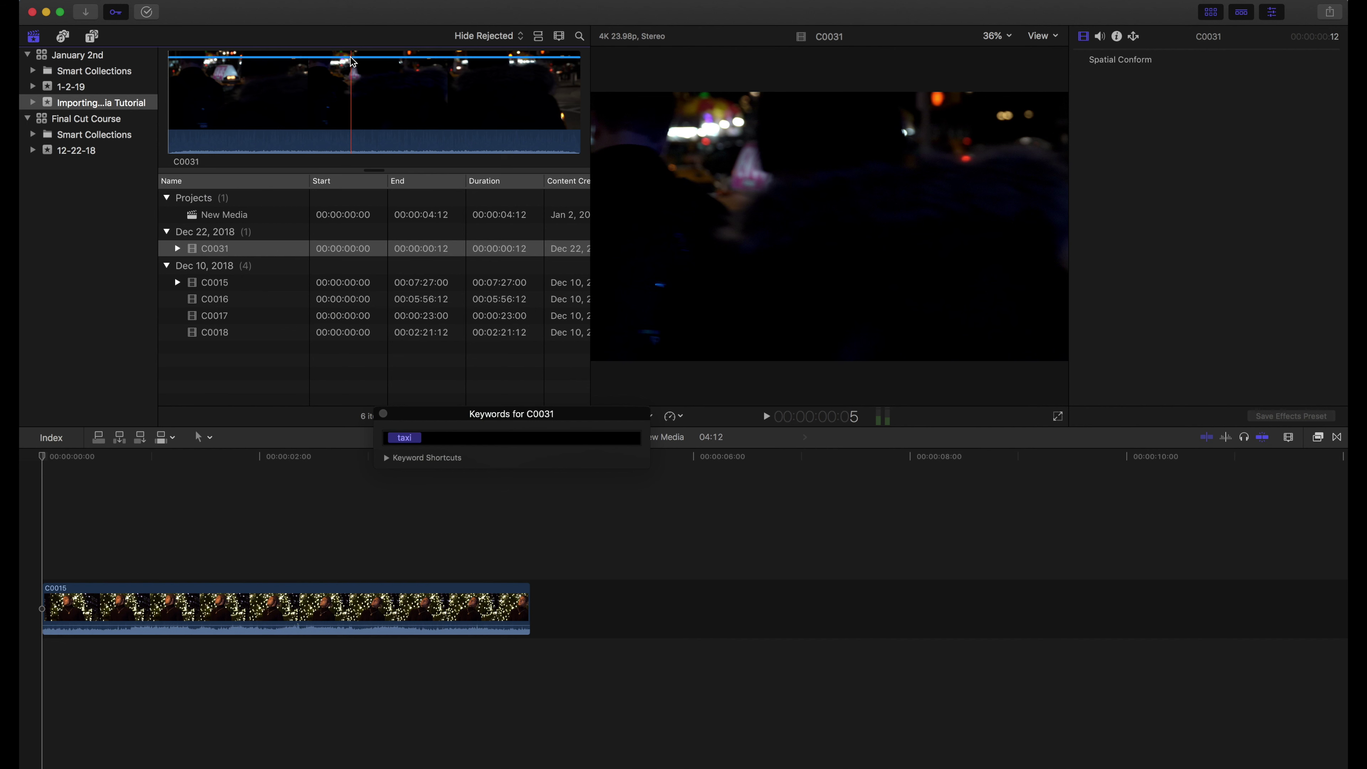
pyautogui.click(446, 438)
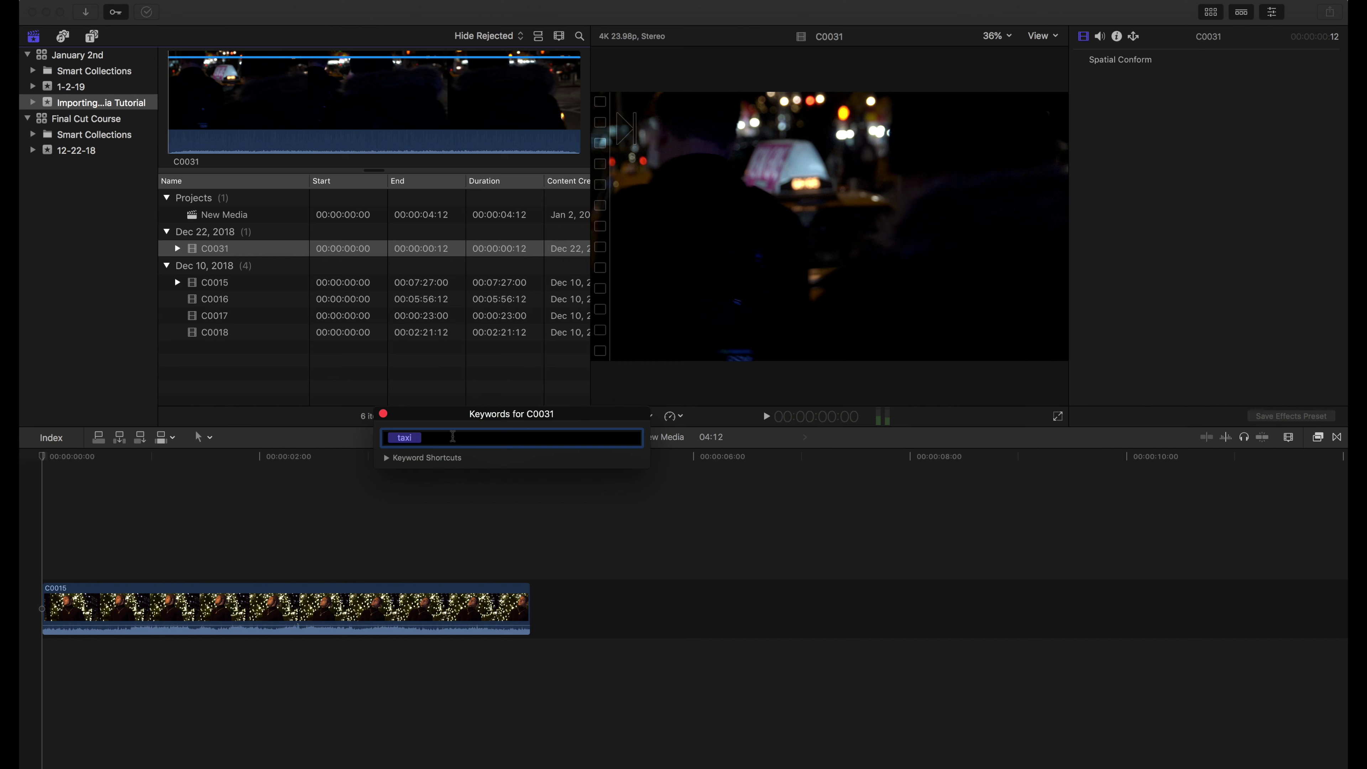
pyautogui.write('people')
pyautogui.press('Return')
pyautogui.write('night')
pyautogui.press('Return')
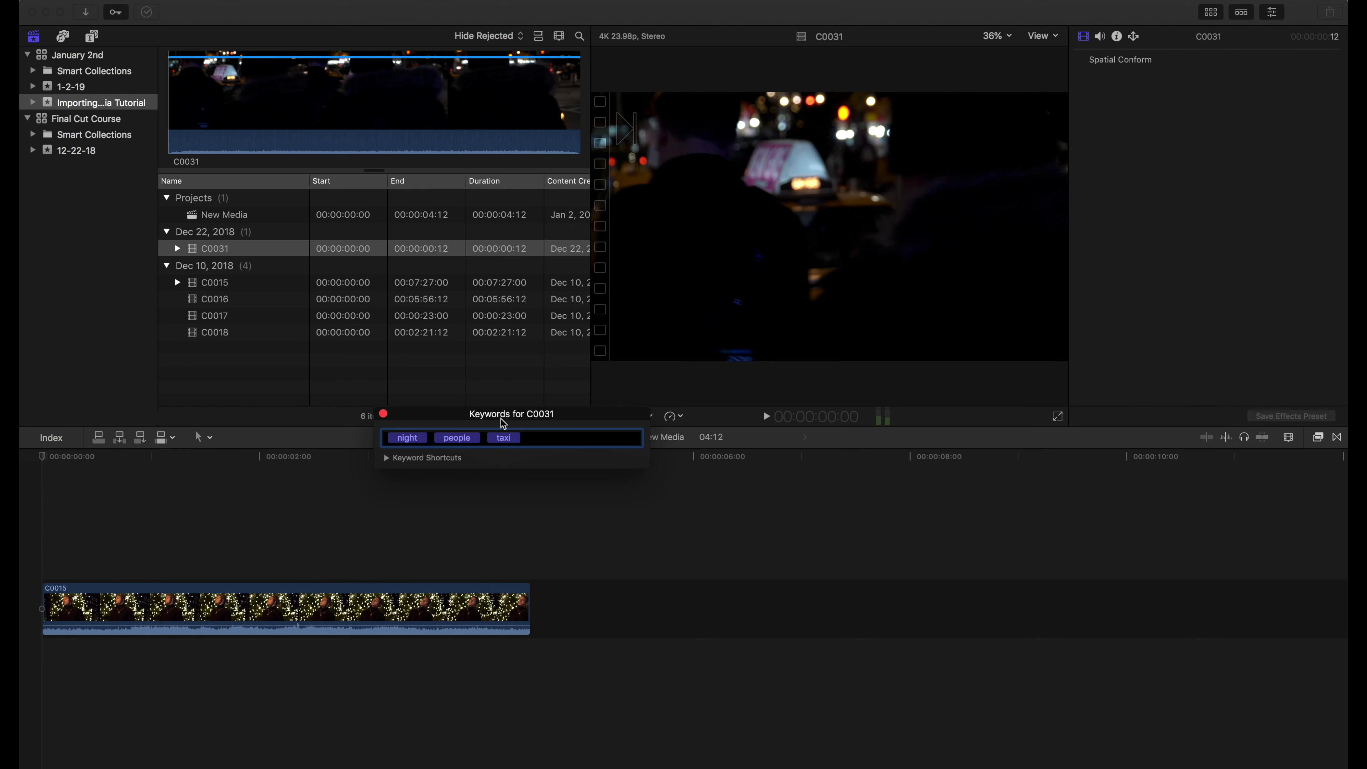
pyautogui.click(384, 414)
# Tag clip C0018 with the performer's name and Interior
pyautogui.click(221, 331)
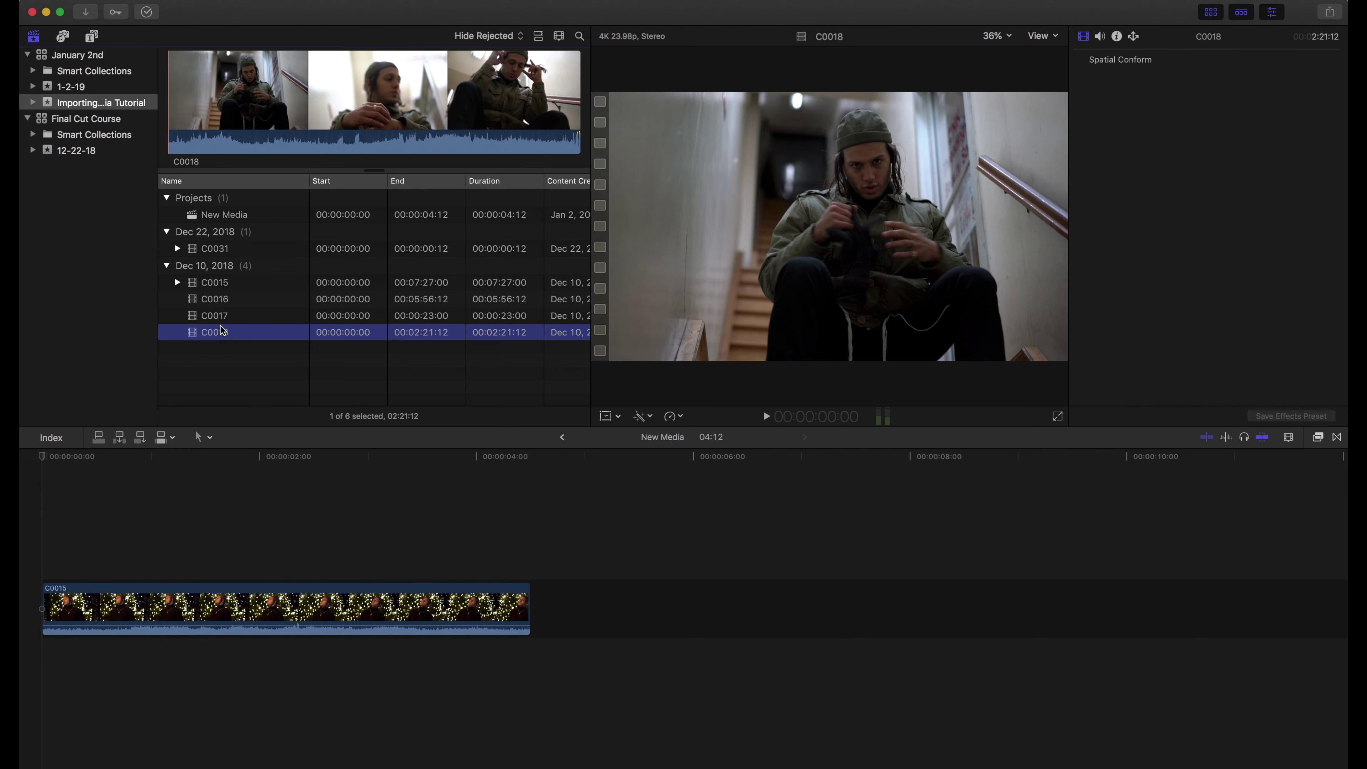
pyautogui.click(116, 11)
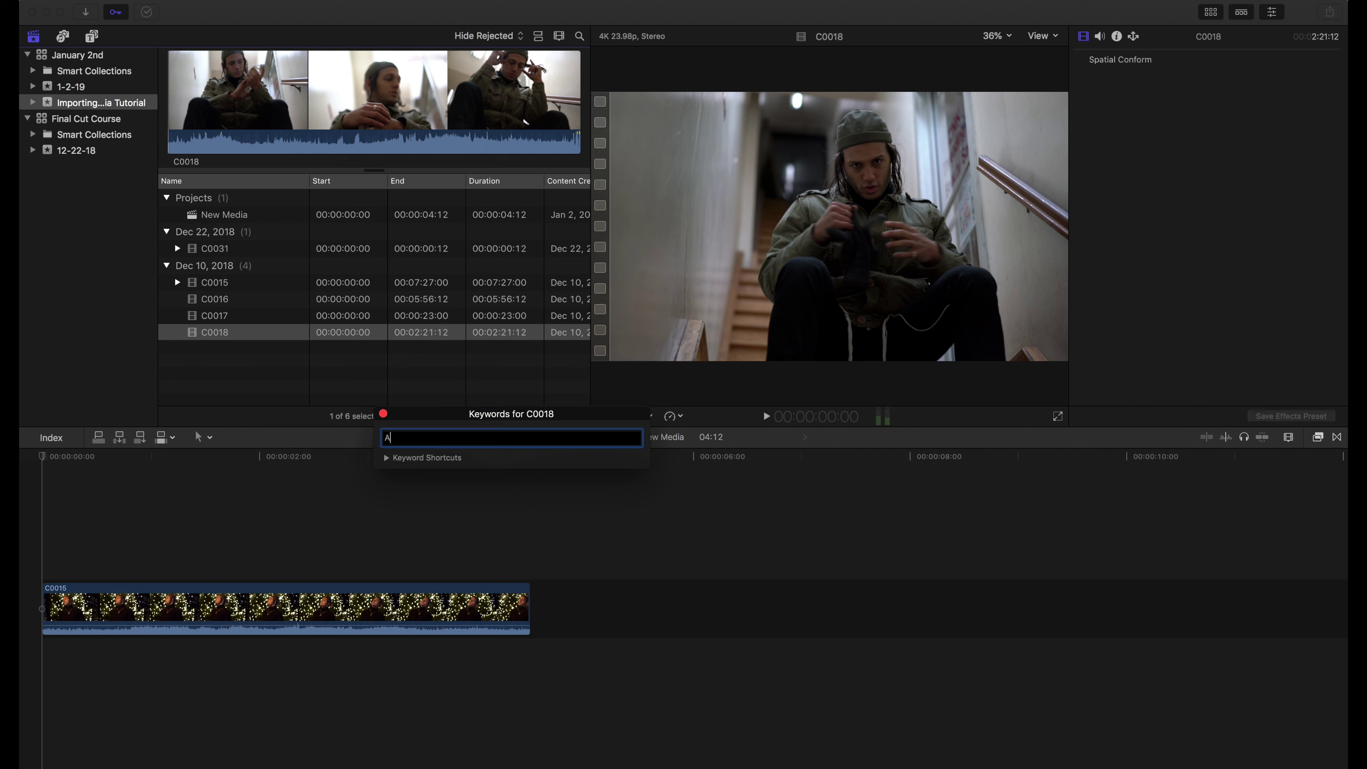
pyautogui.press('Return')
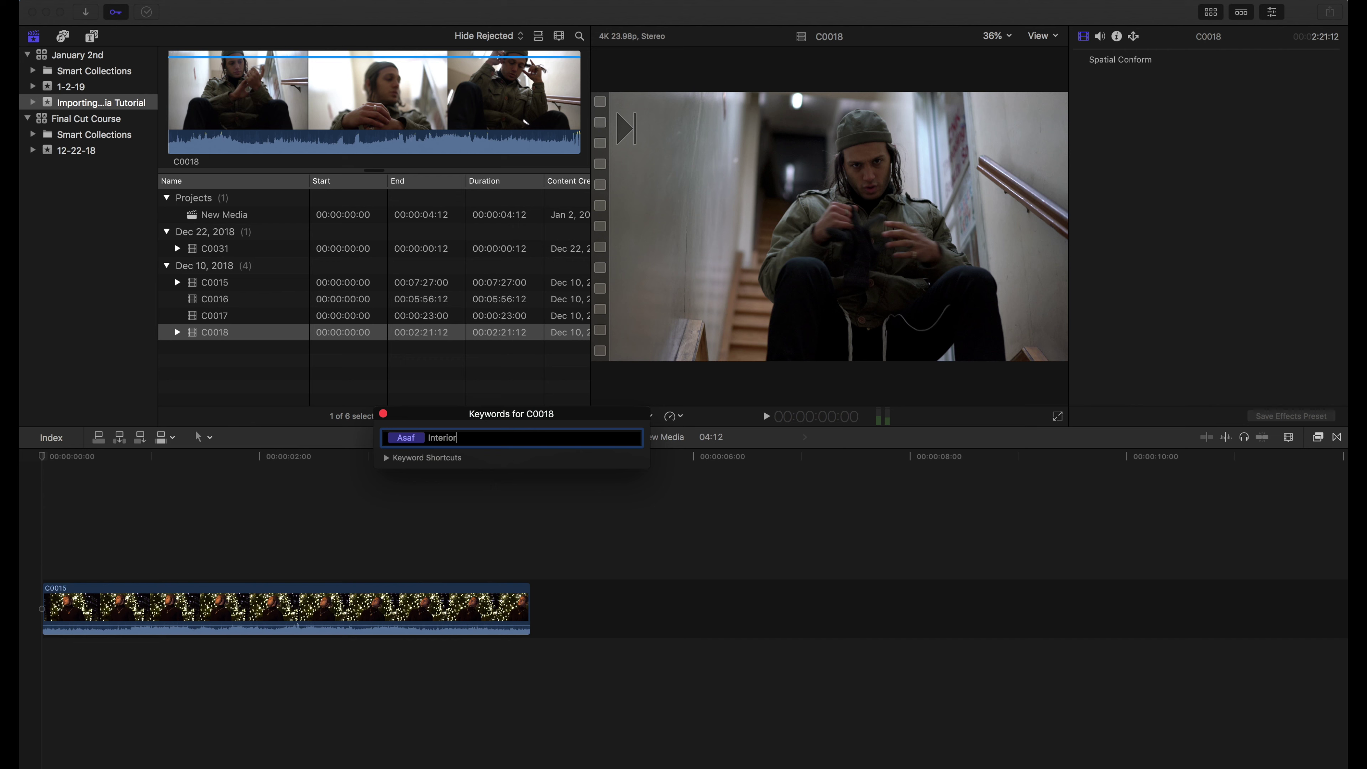
pyautogui.write('Interior')
pyautogui.press('Return')
pyautogui.click(546, 483)
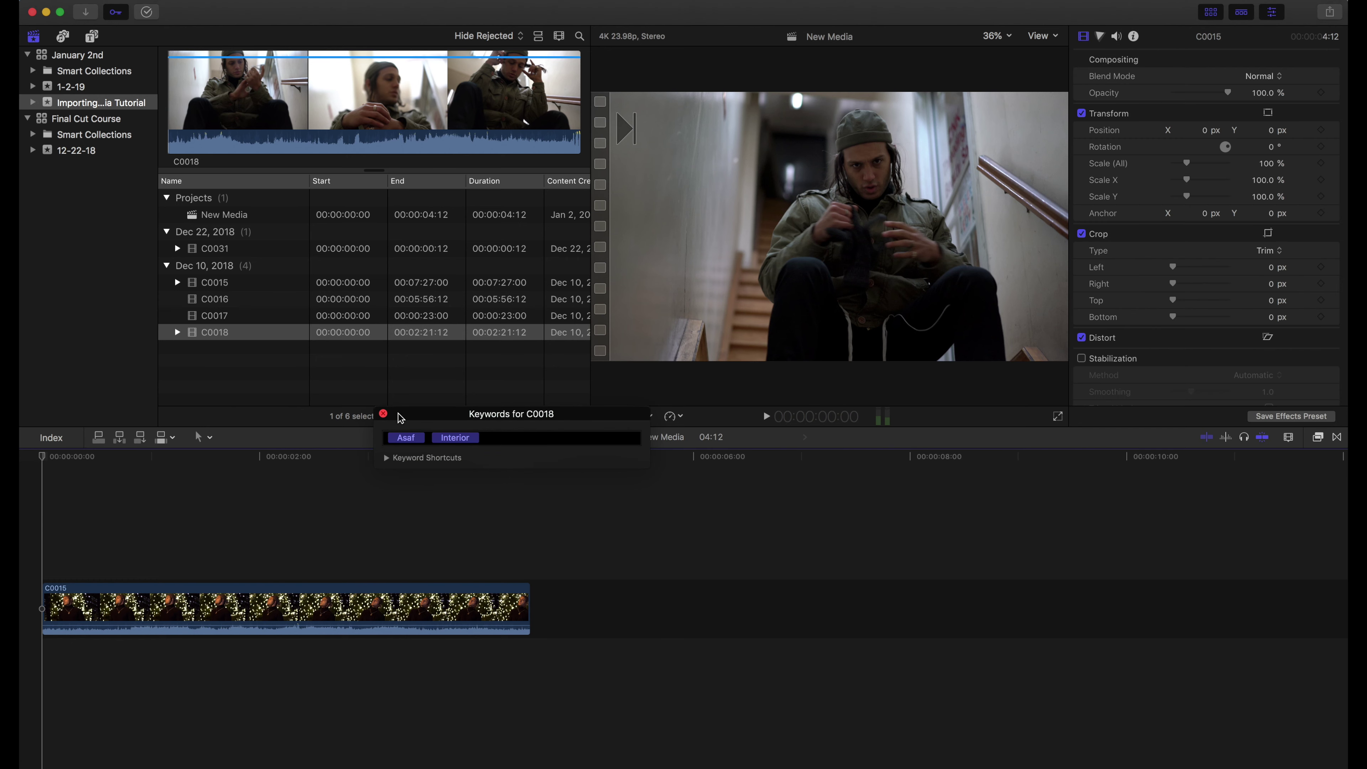
pyautogui.click(383, 413)
# Tag clip C0017 with Exterior and Night, then expand the event's keyword collections
pyautogui.click(207, 316)
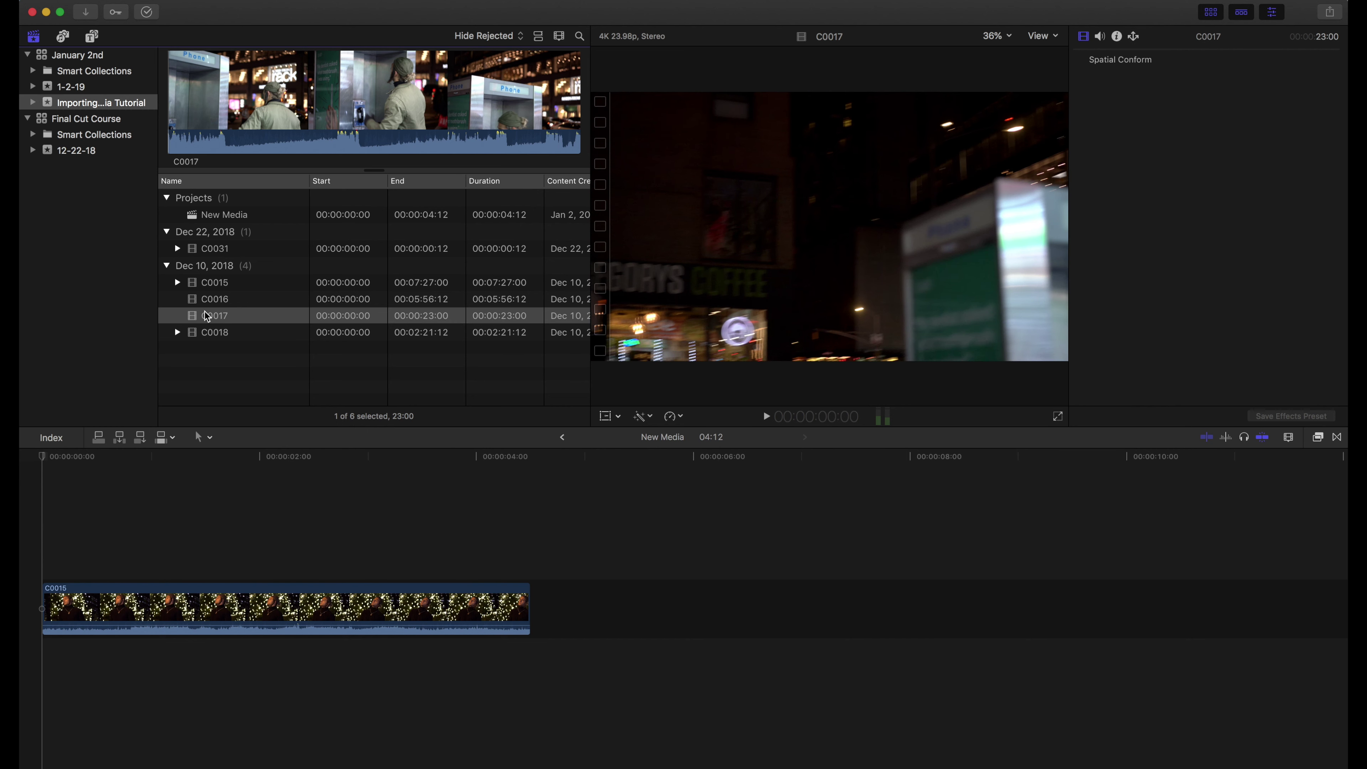
pyautogui.click(115, 12)
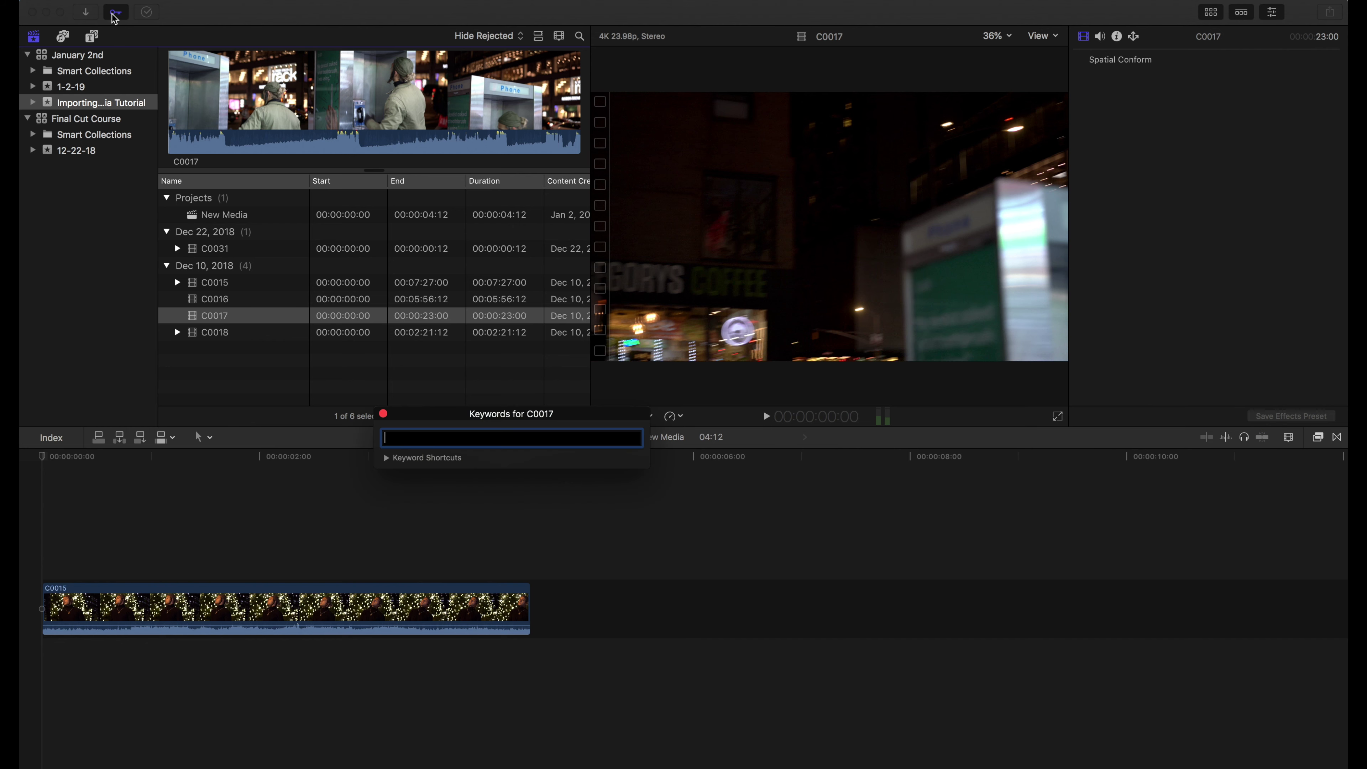
pyautogui.write('Exterior')
pyautogui.press('Return')
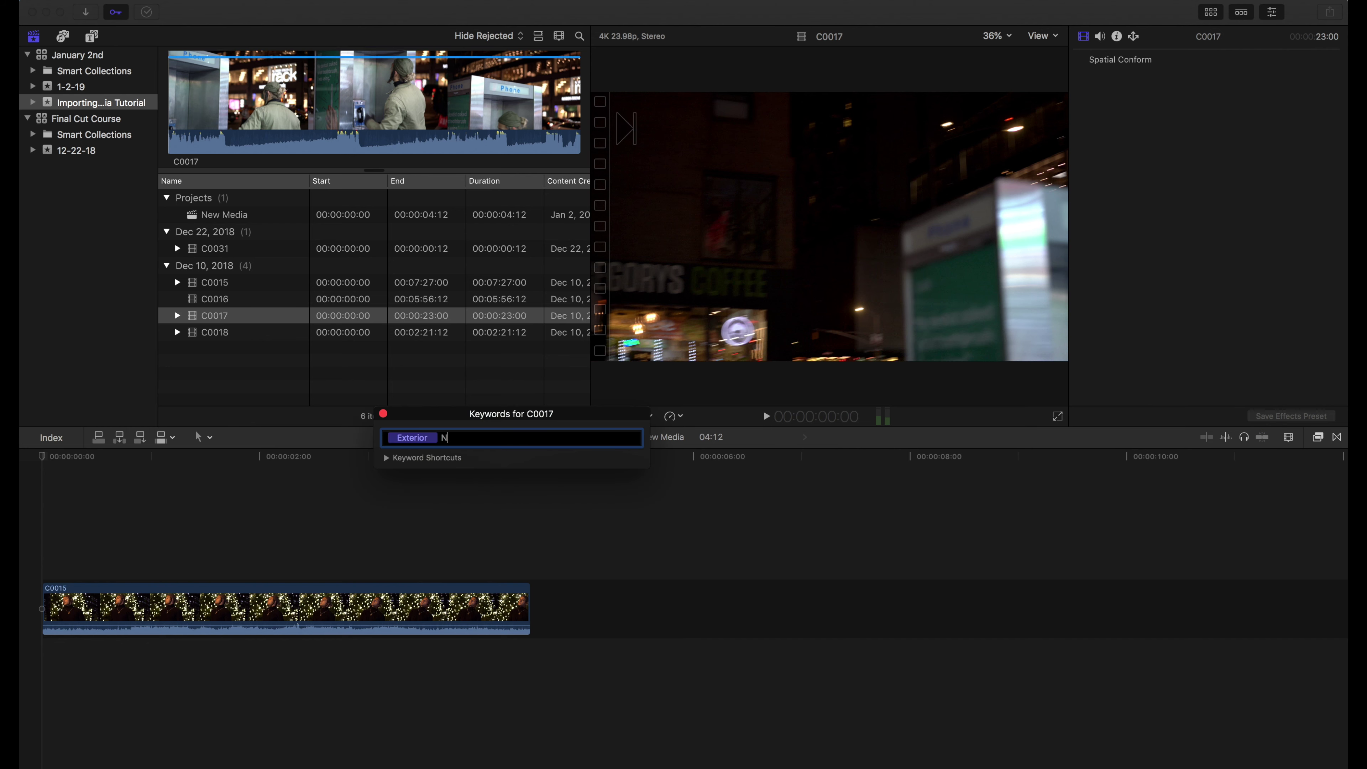
pyautogui.write('Night')
pyautogui.press('Return')
pyautogui.click(382, 414)
pyautogui.click(24, 148)
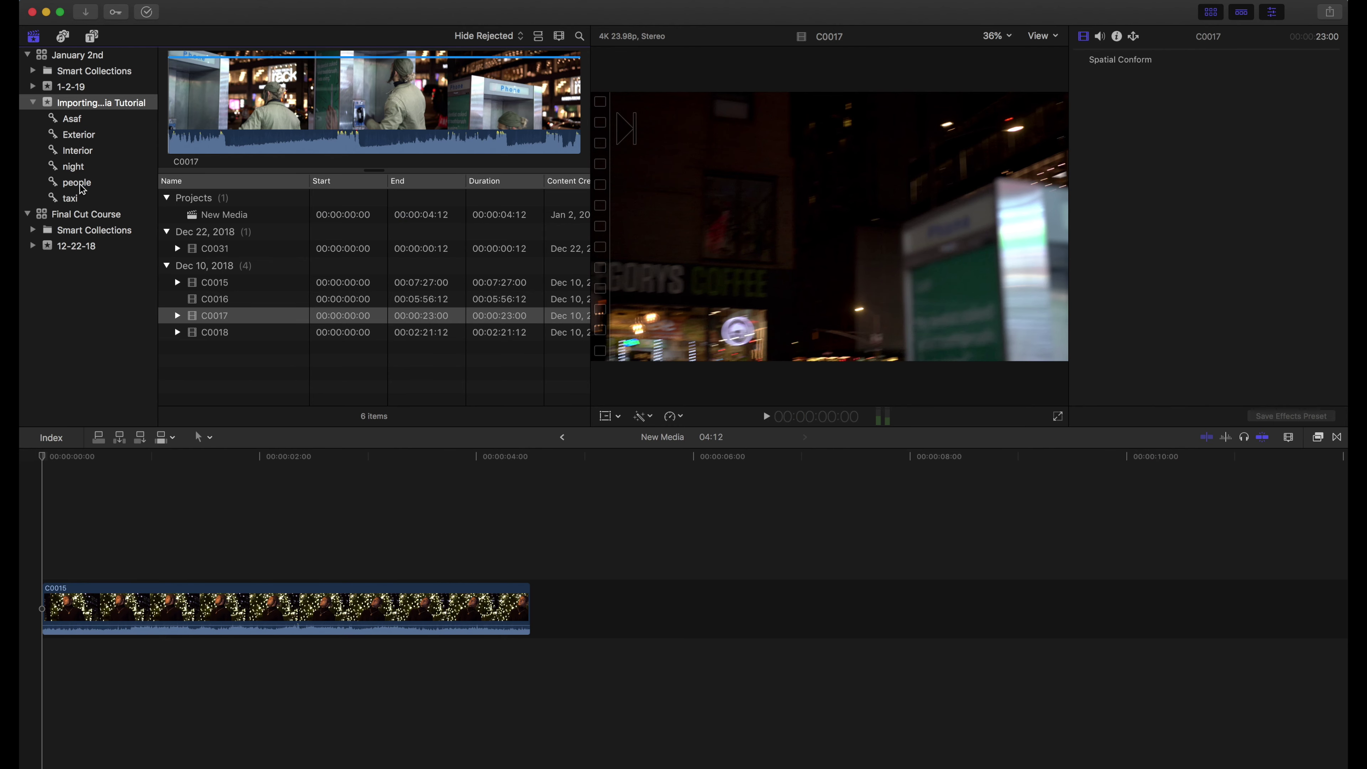
pyautogui.click(74, 121)
pyautogui.click(80, 135)
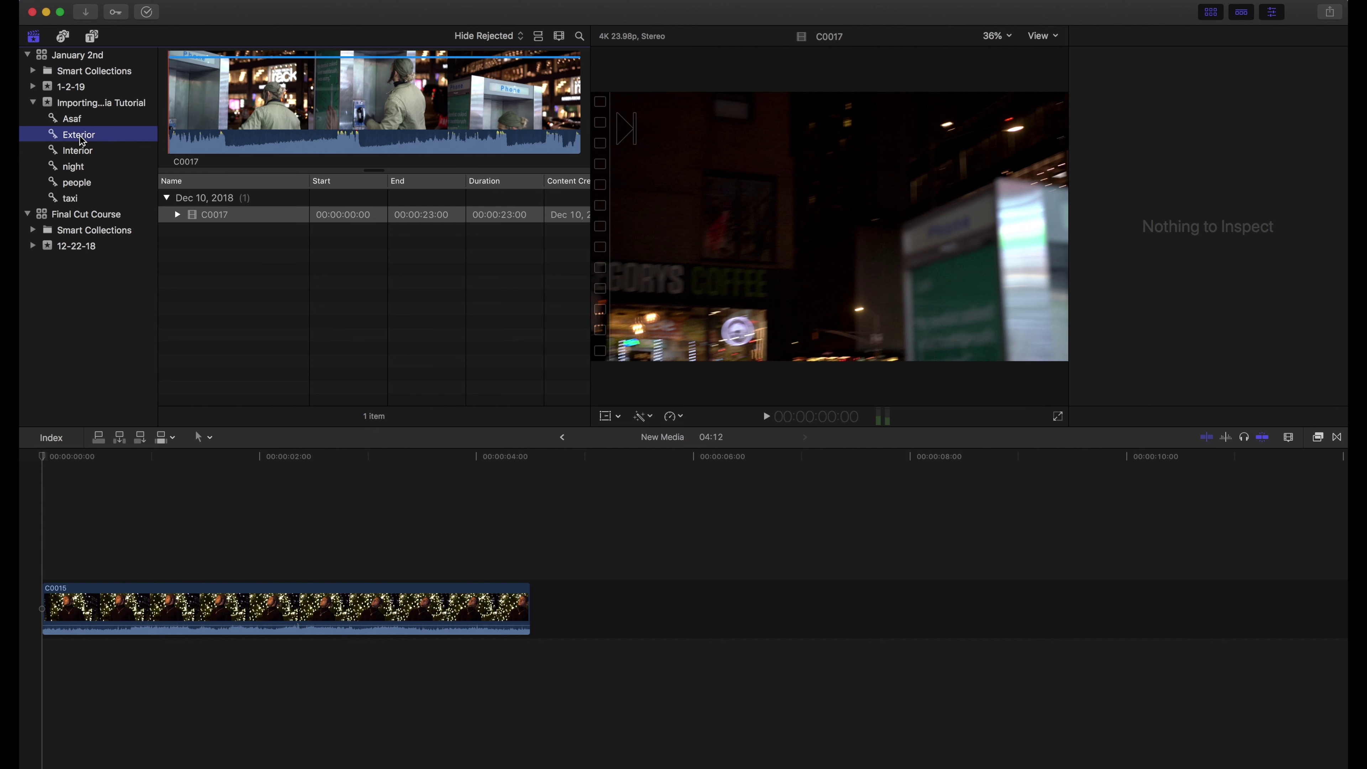
pyautogui.click(79, 151)
pyautogui.click(81, 168)
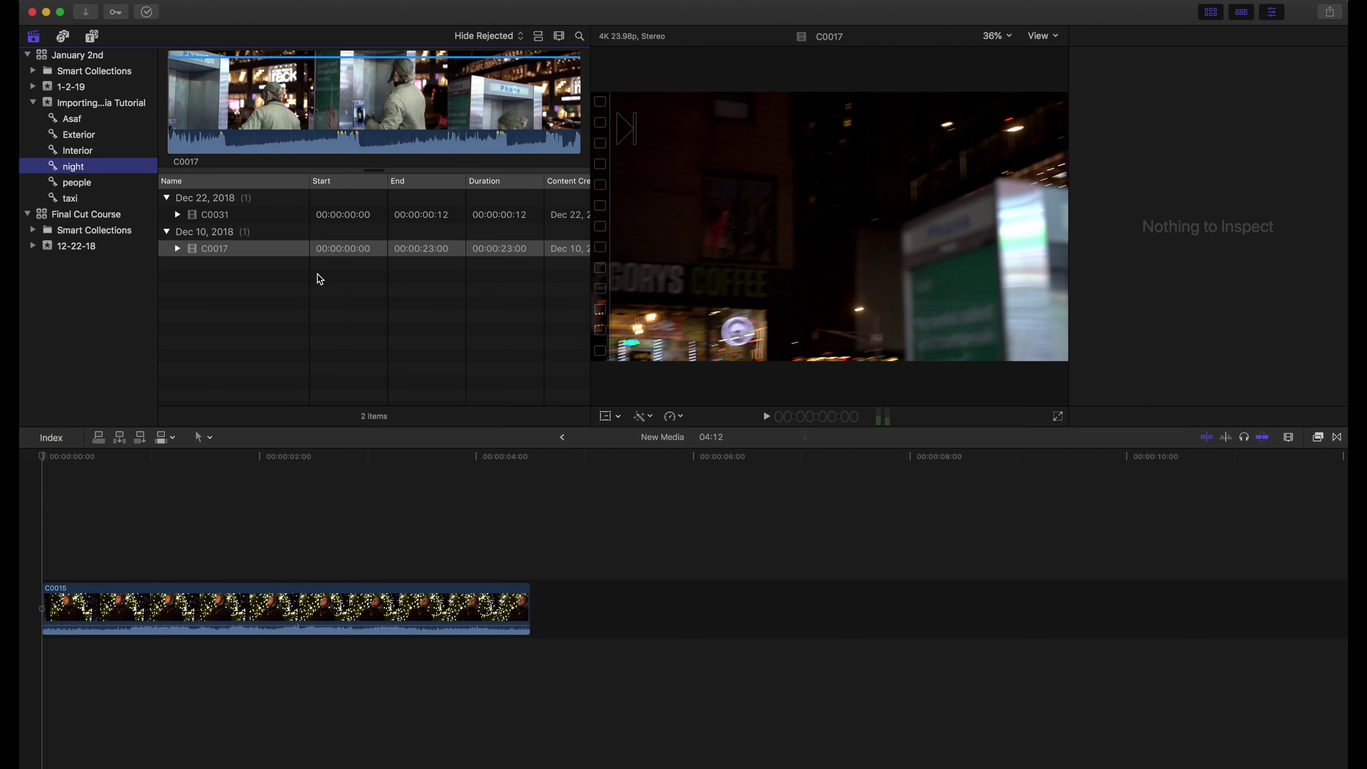
pyautogui.click(218, 251)
pyautogui.keyDown('super'); pyautogui.click(219, 249); pyautogui.keyUp('super')
pyautogui.click(220, 249)
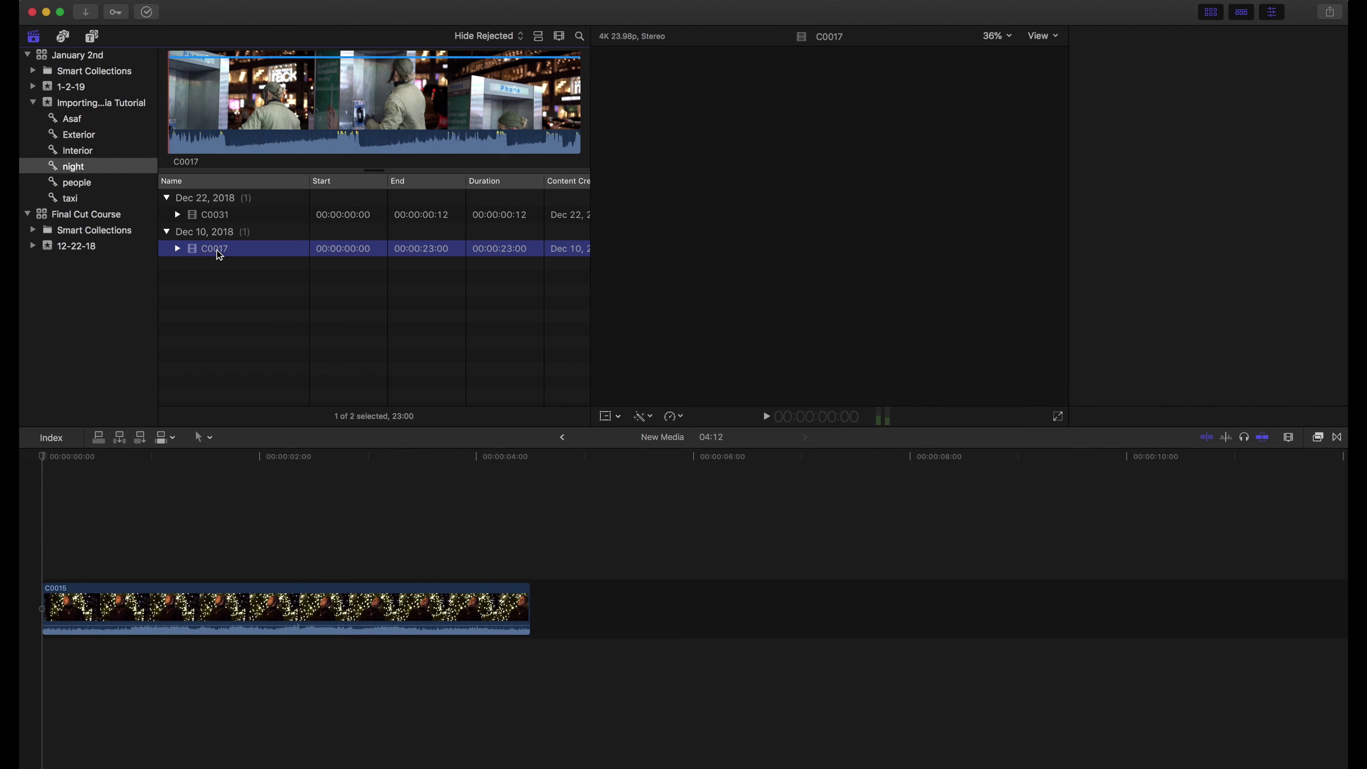
pyautogui.click(218, 216)
pyautogui.click(101, 102)
pyautogui.click(204, 316)
pyautogui.click(200, 301)
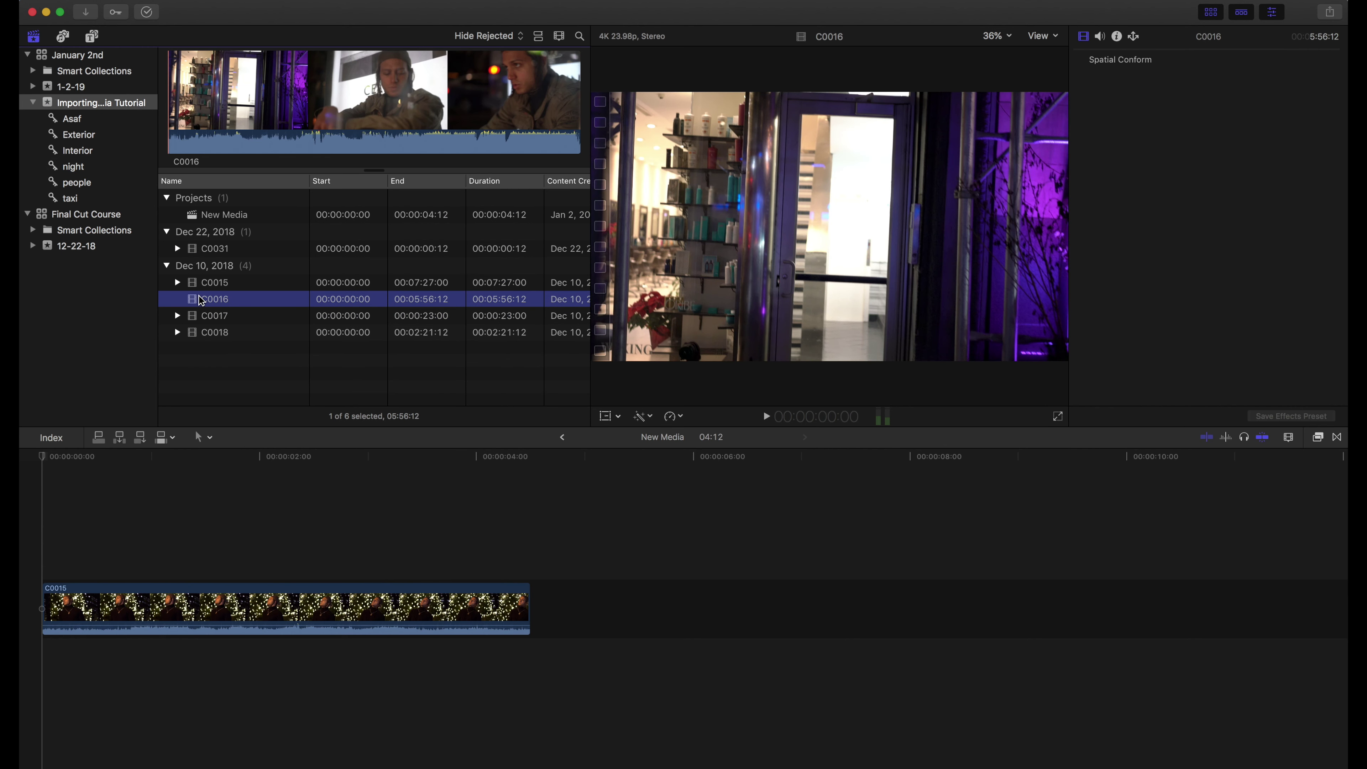
pyautogui.click(185, 104)
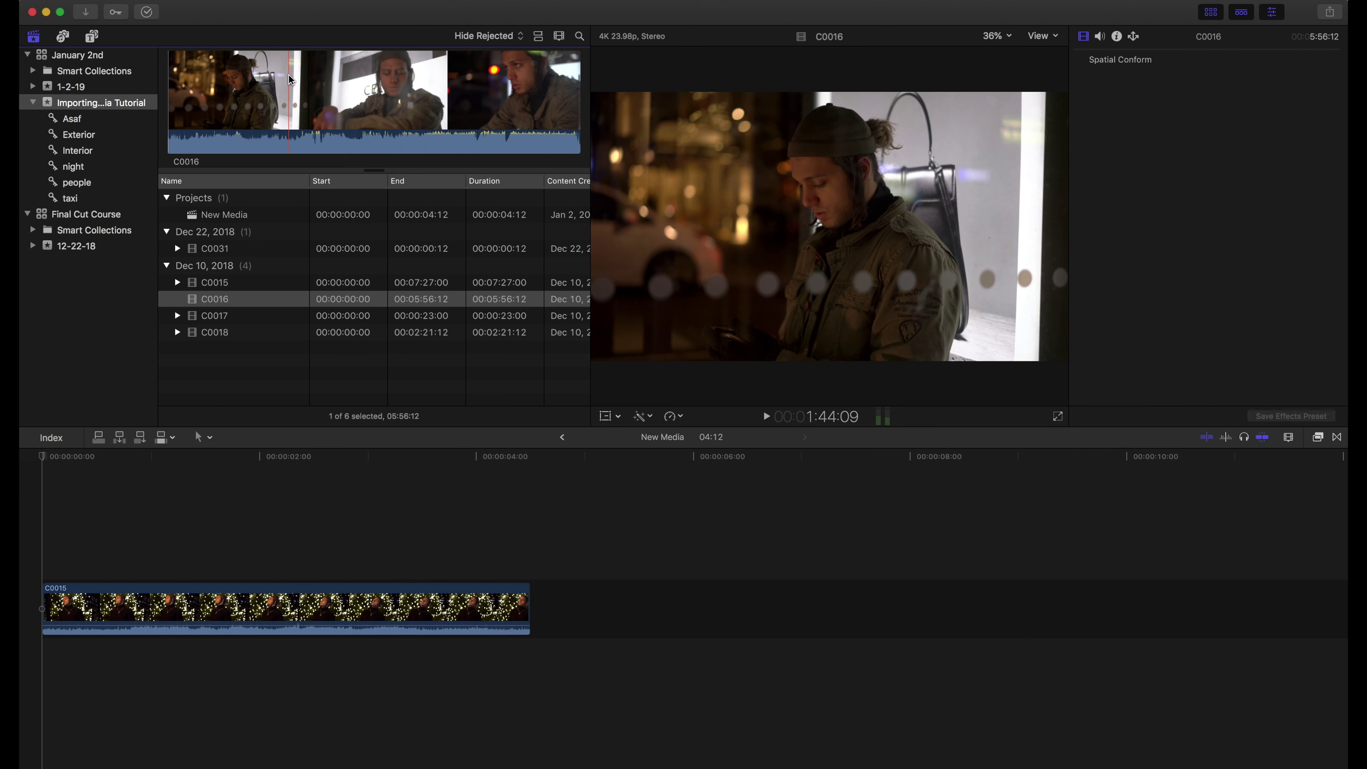
# Mark a range in C0016 and apply the keyword Taxi to it
pyautogui.press('i')
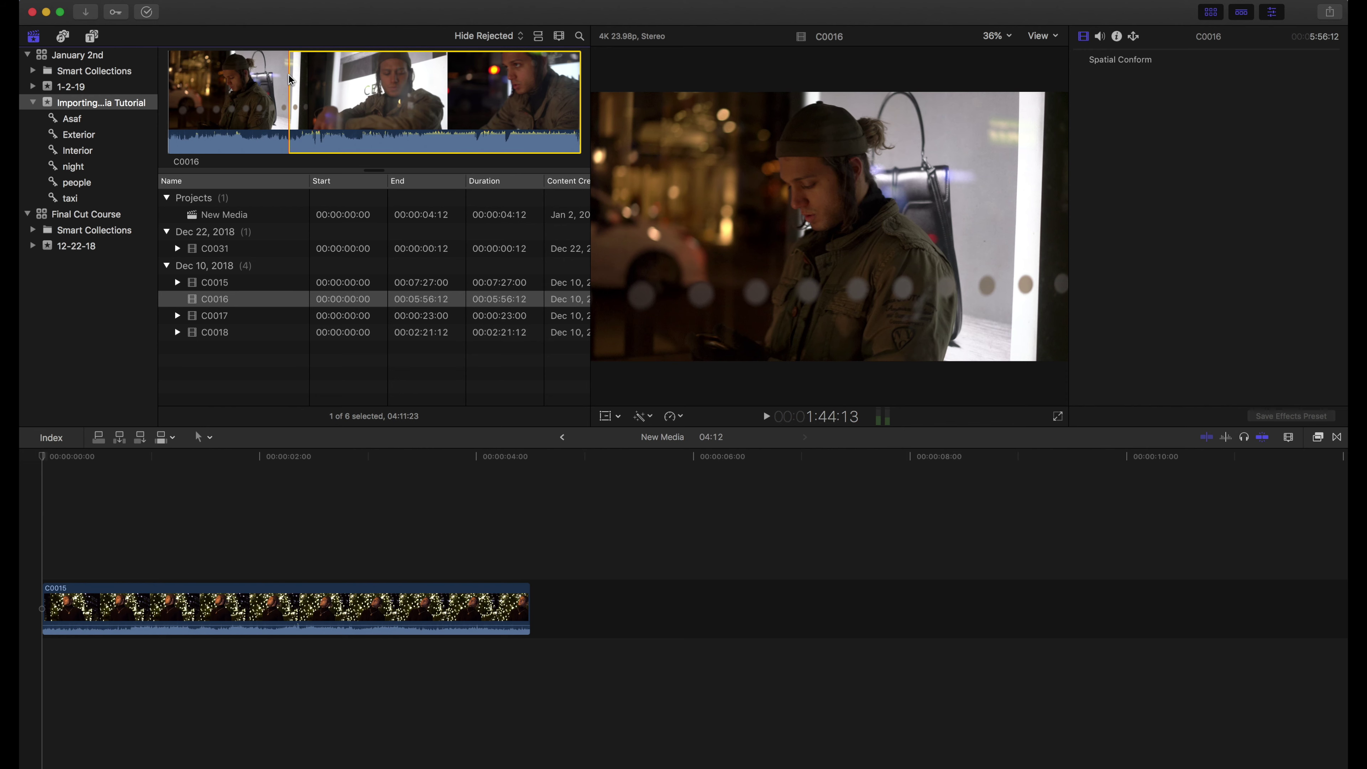
pyautogui.press('space')
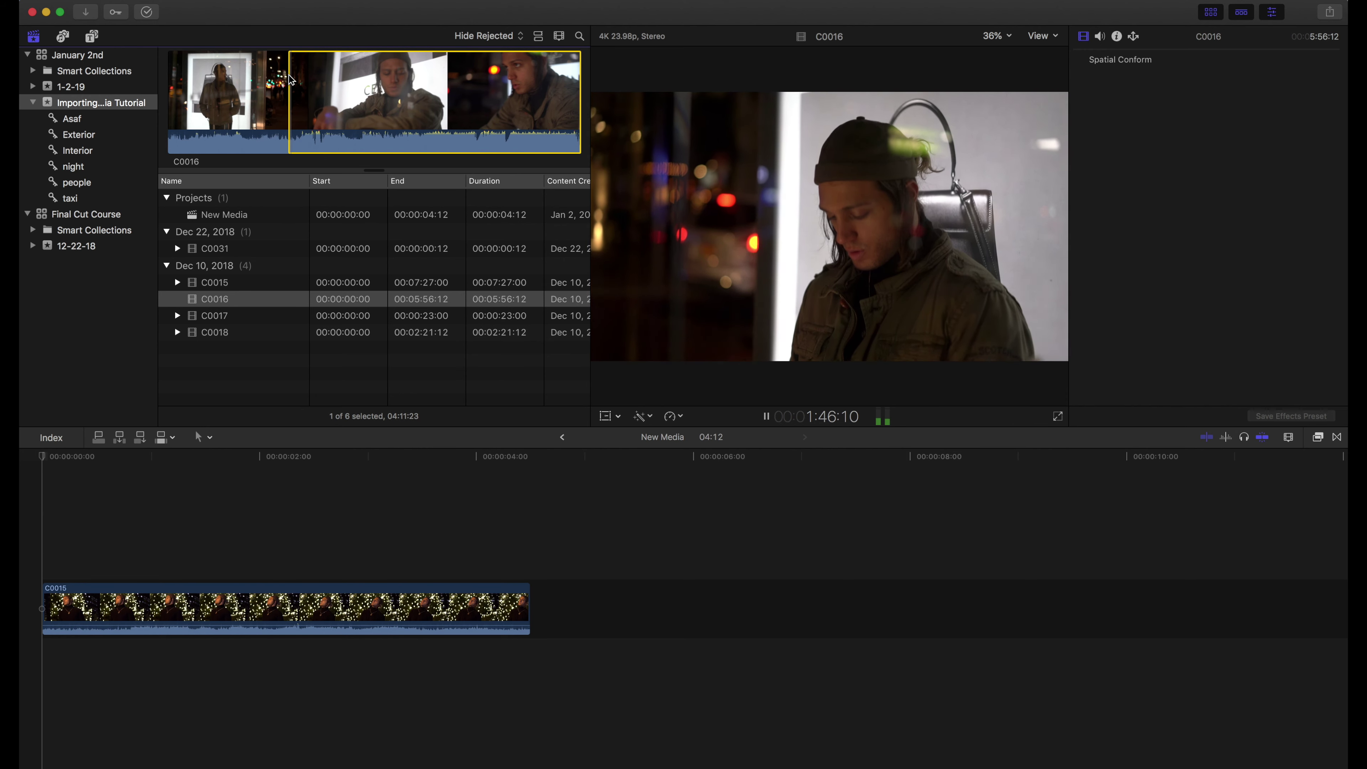
pyautogui.press('space')
pyautogui.press('o')
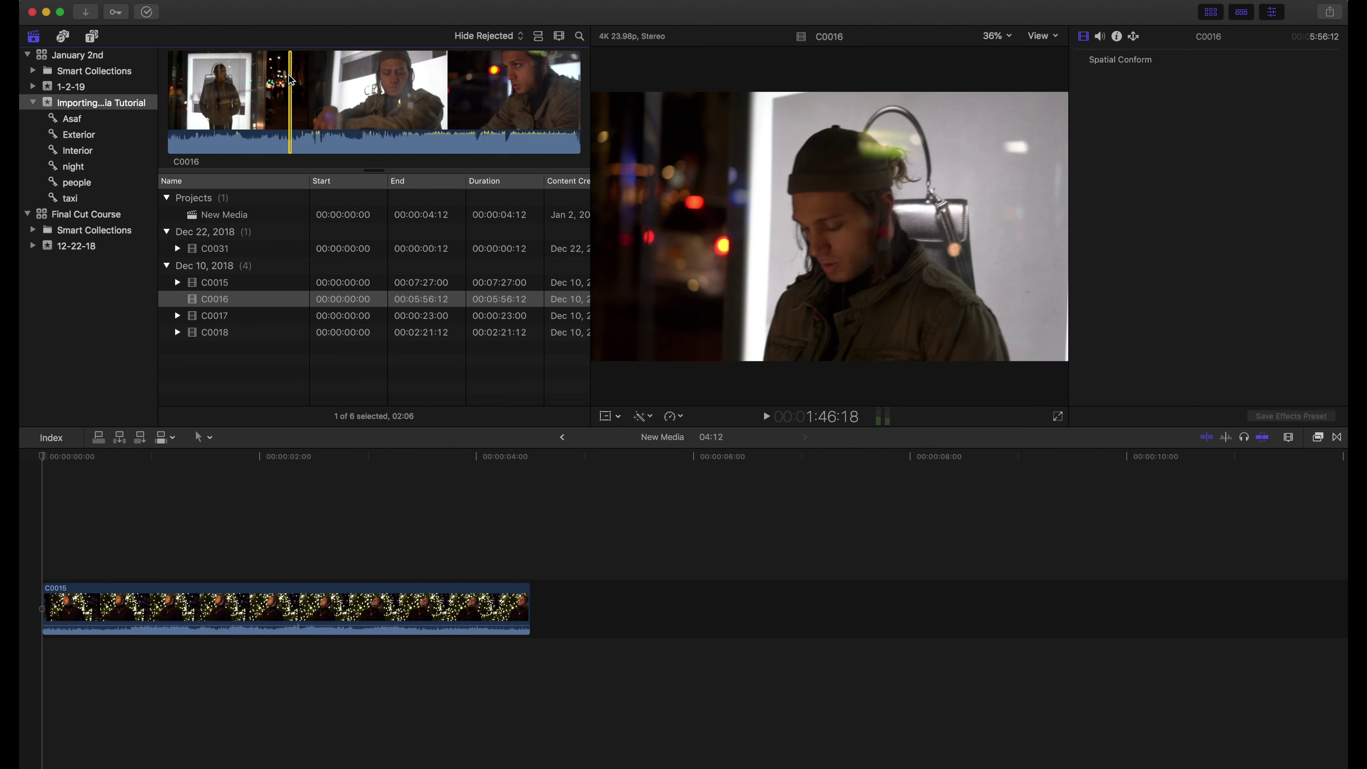
pyautogui.click(116, 12)
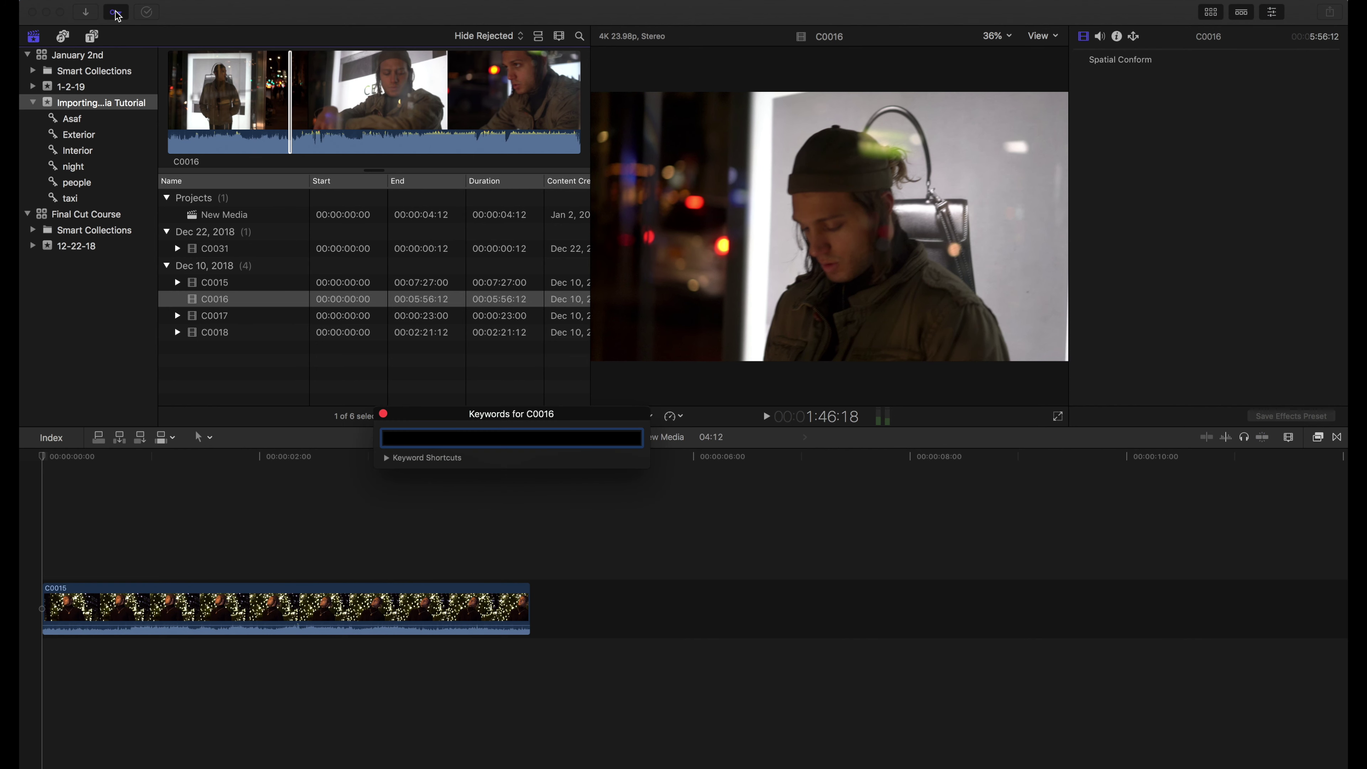
pyautogui.click(433, 437)
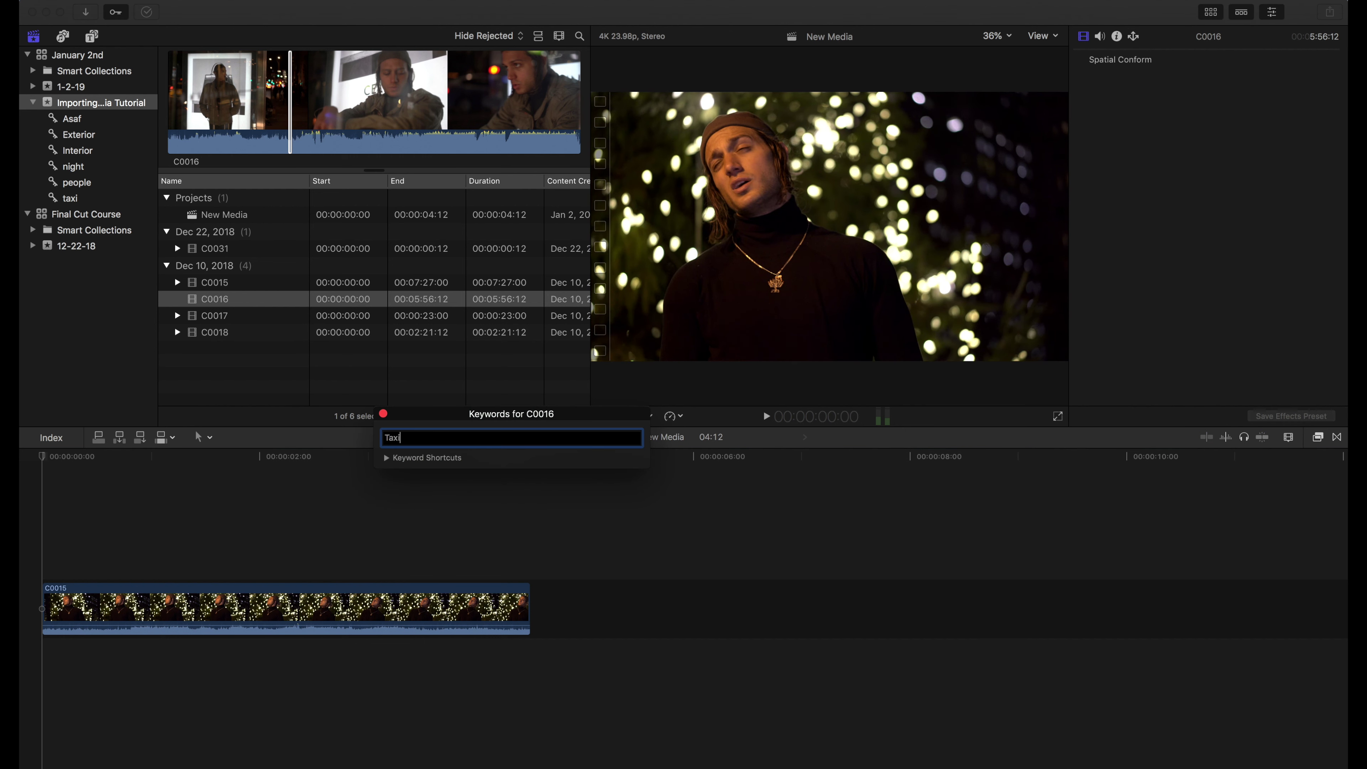
pyautogui.write('Taxi')
pyautogui.press('Return')
pyautogui.click(383, 413)
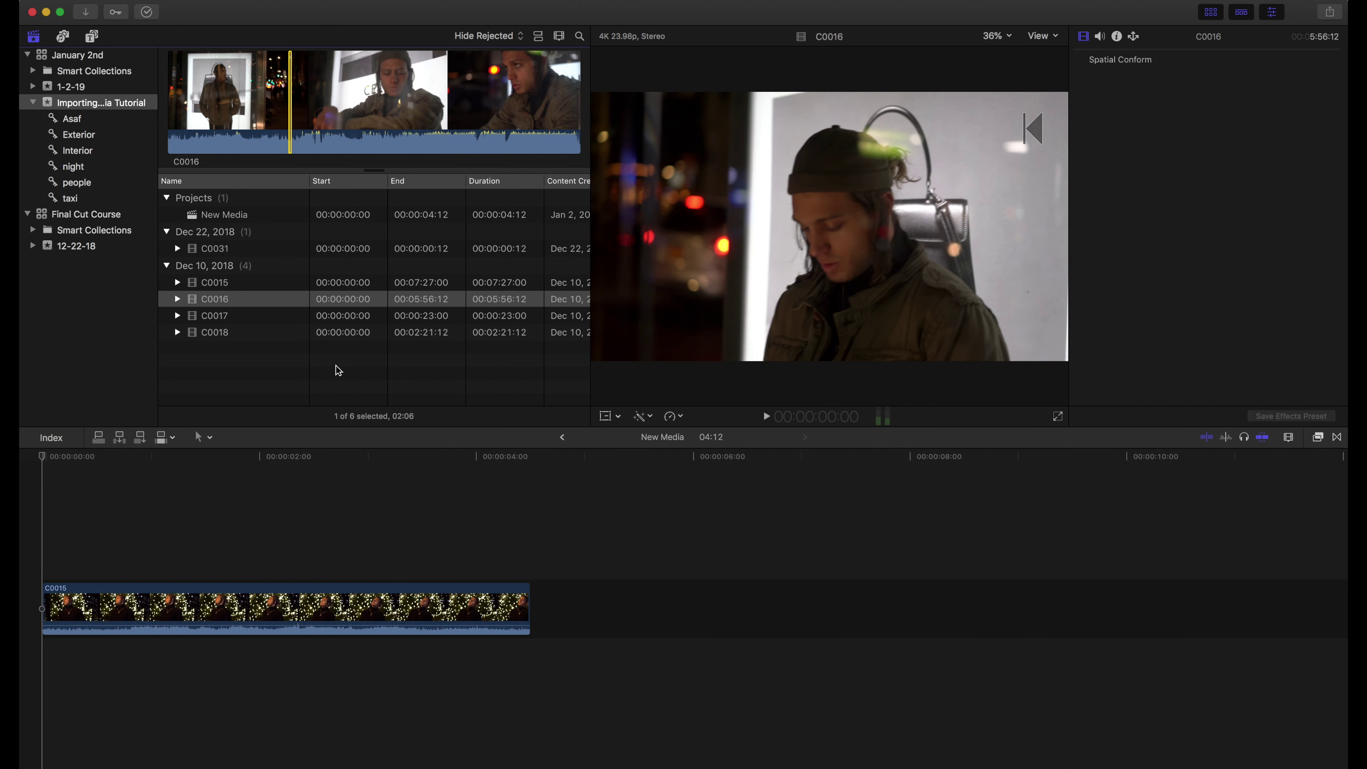
# Check C0016 in the taxi keyword collection, then return to the full Importing Media Tutorial event
pyautogui.click(71, 198)
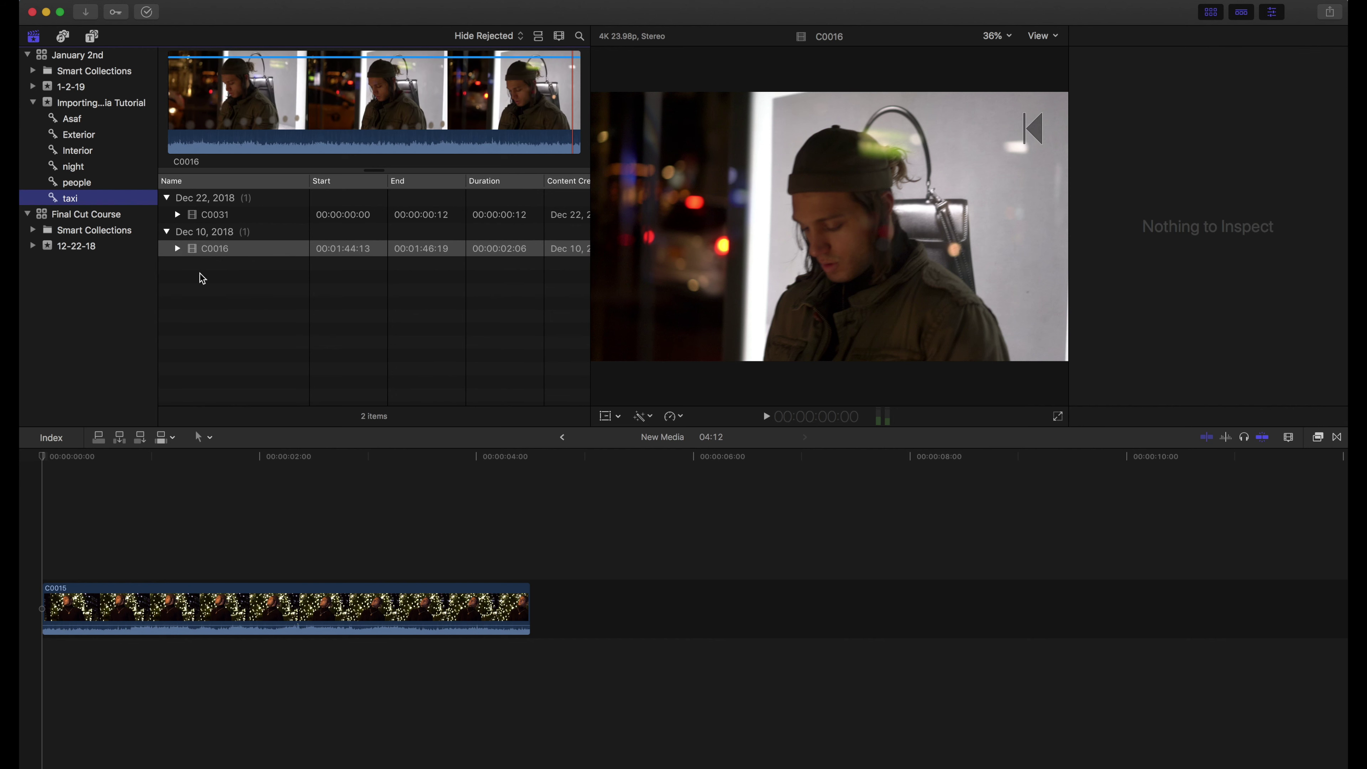
pyautogui.click(192, 249)
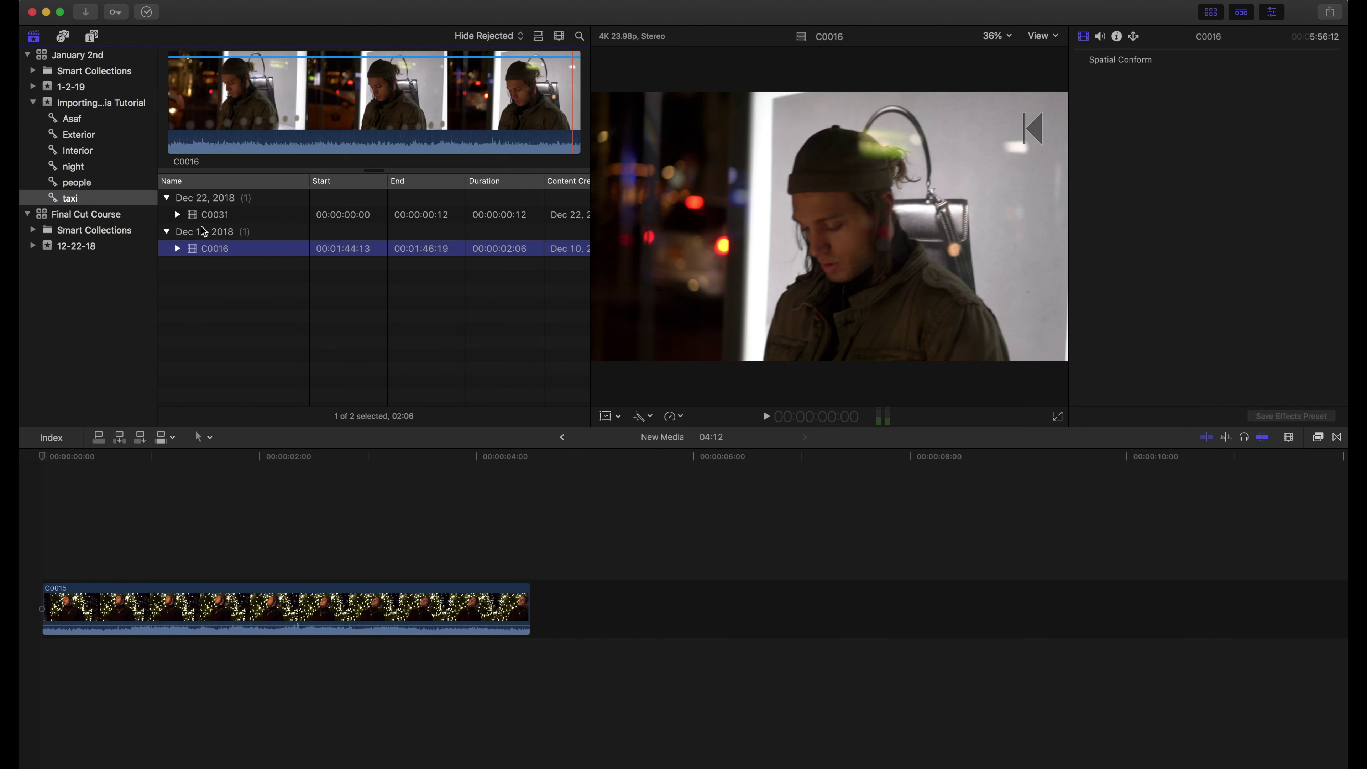
pyautogui.click(193, 214)
pyautogui.click(216, 248)
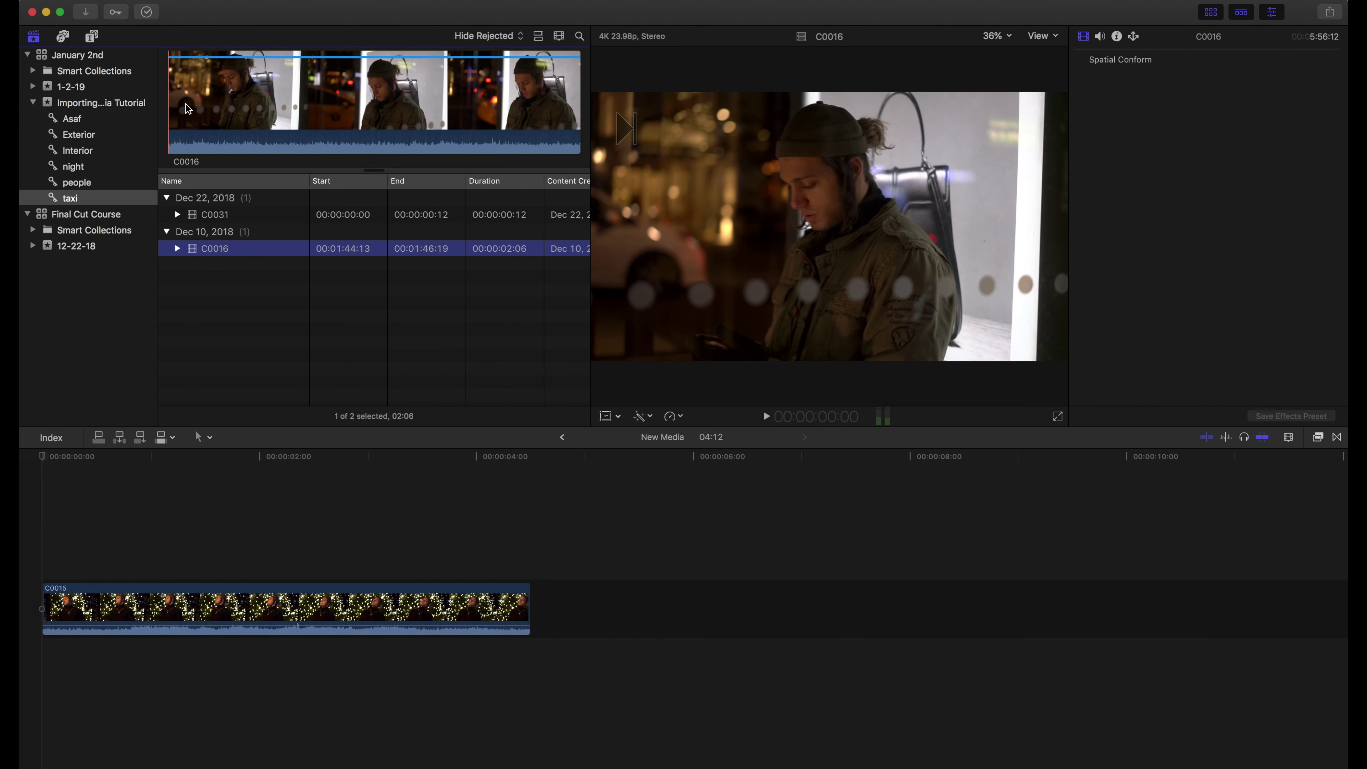
pyautogui.click(251, 108)
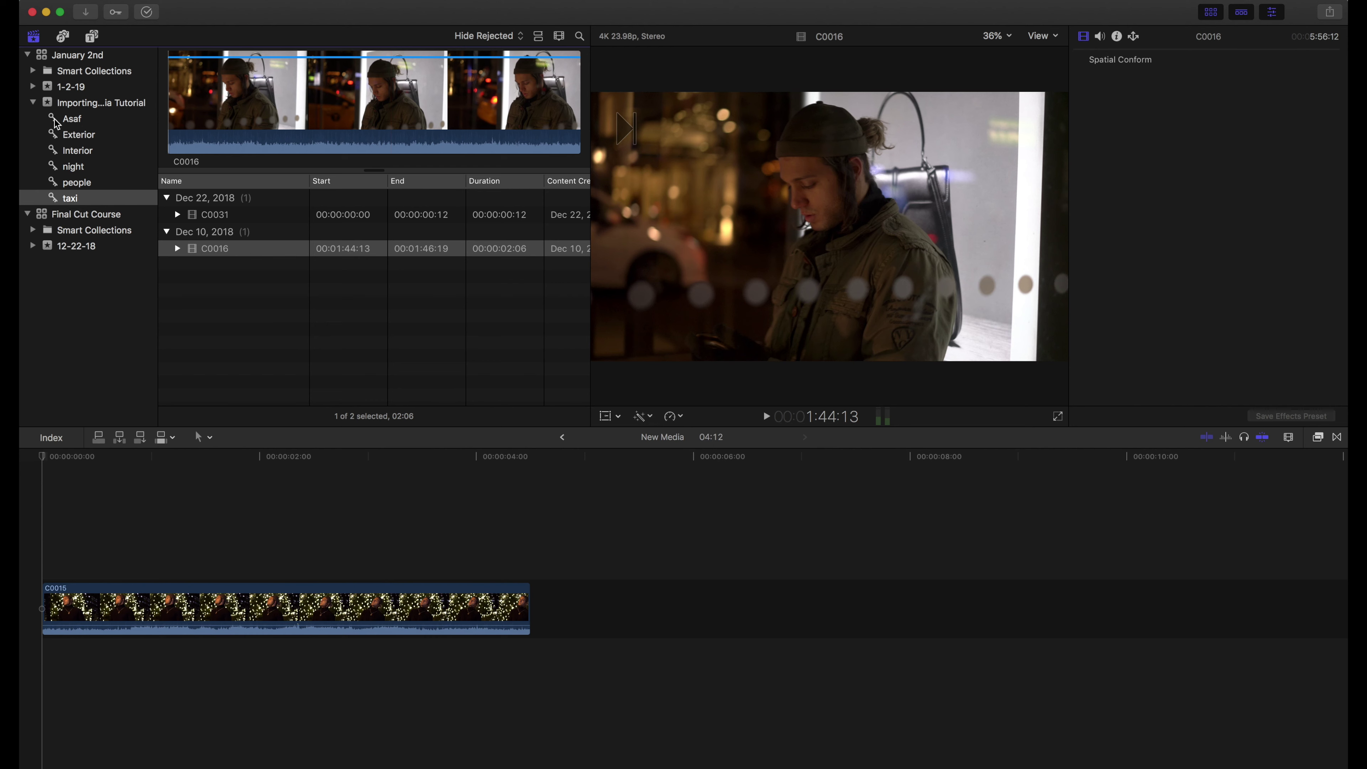
pyautogui.click(46, 104)
# Transcode clip C0016 to create proxy media
pyautogui.click(188, 300)
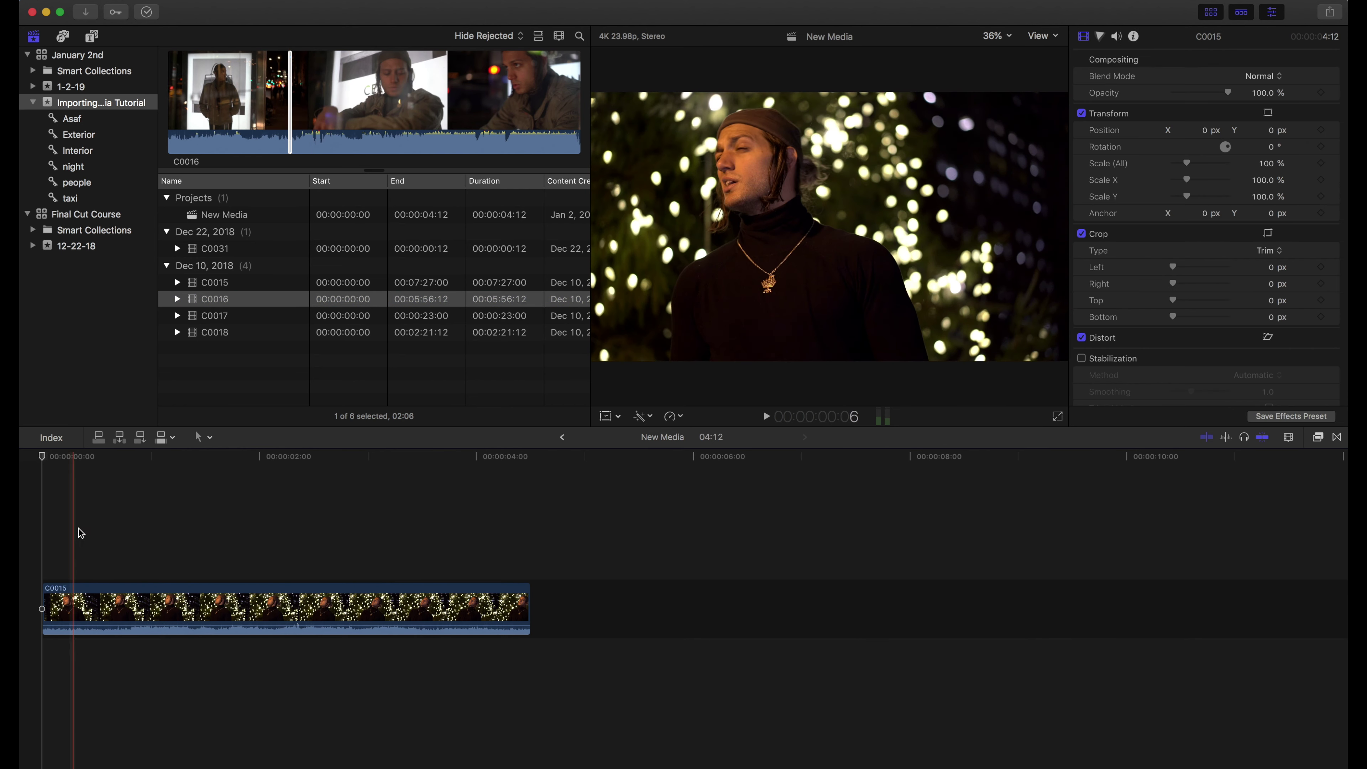
pyautogui.click(324, 544)
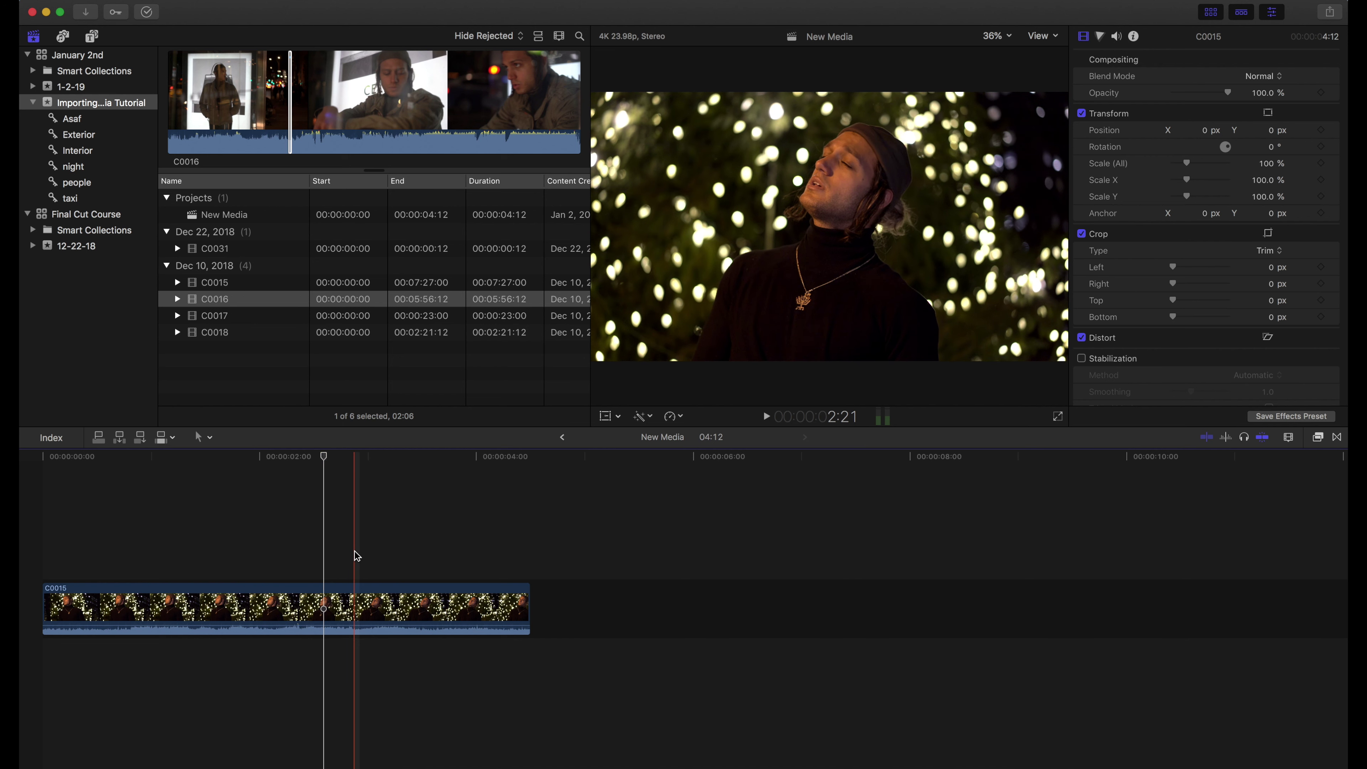
pyautogui.rightClick(196, 306)
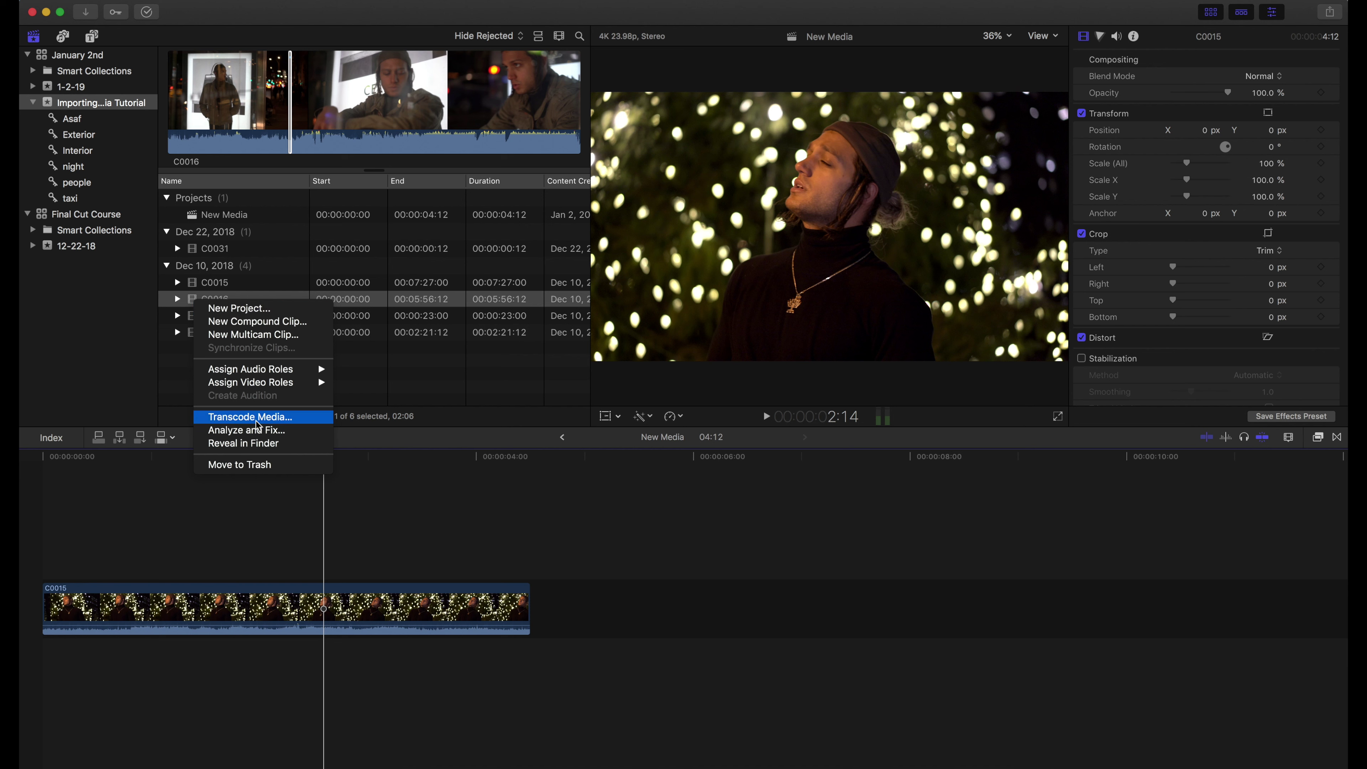
pyautogui.click(255, 417)
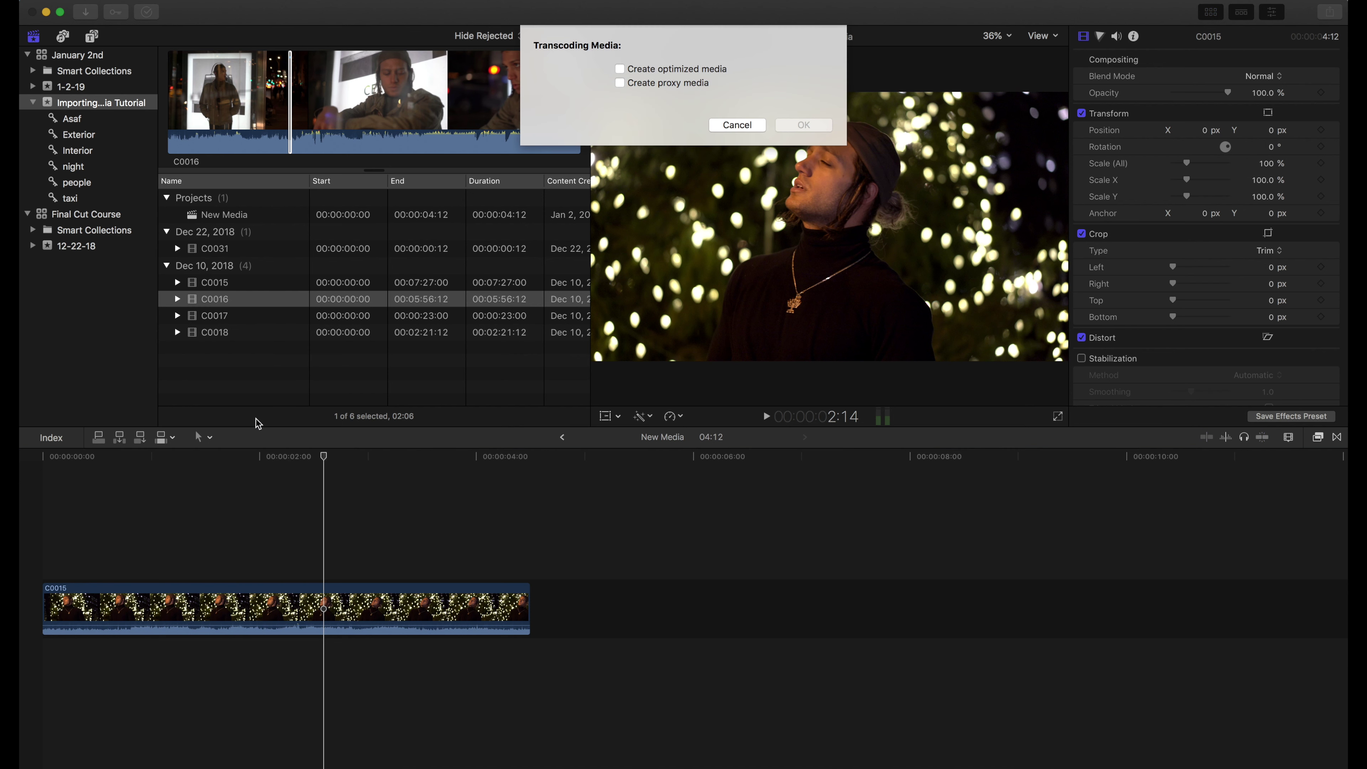
pyautogui.click(620, 83)
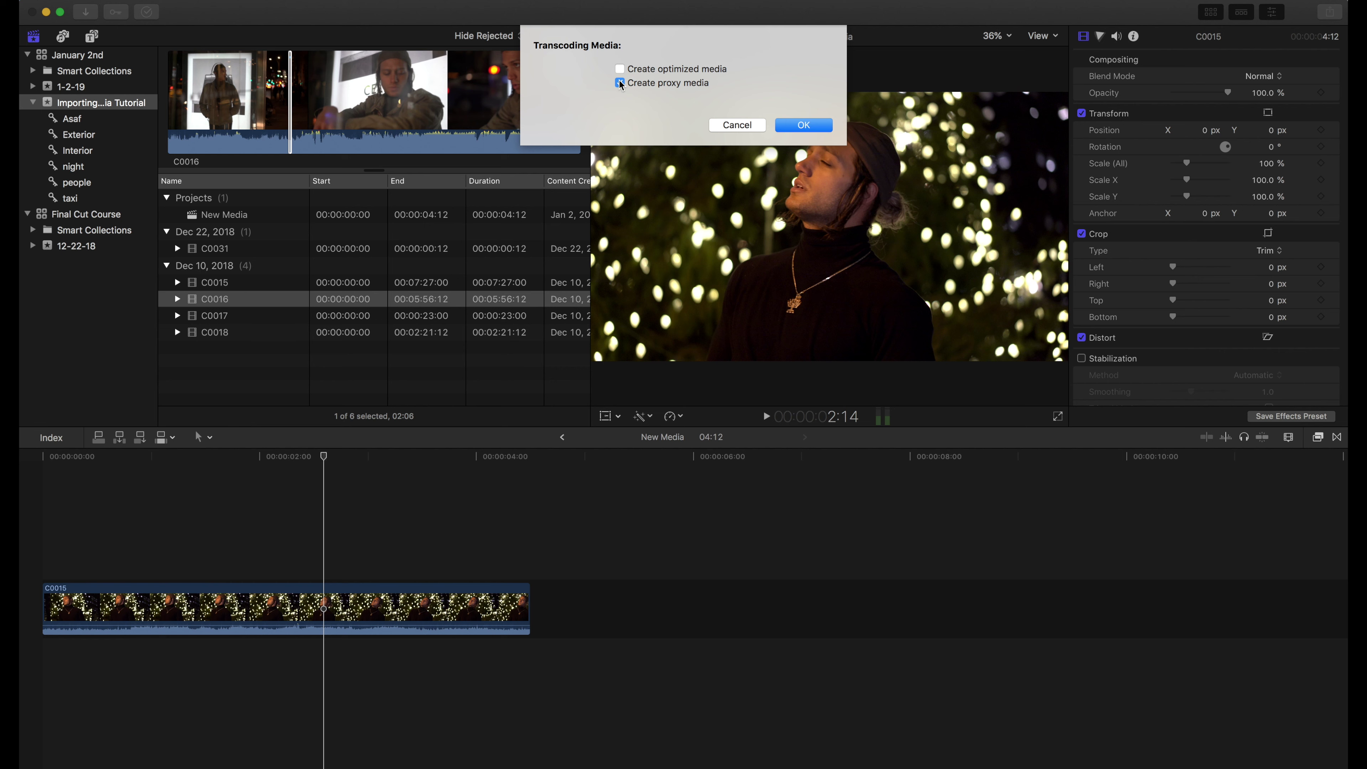
pyautogui.click(806, 125)
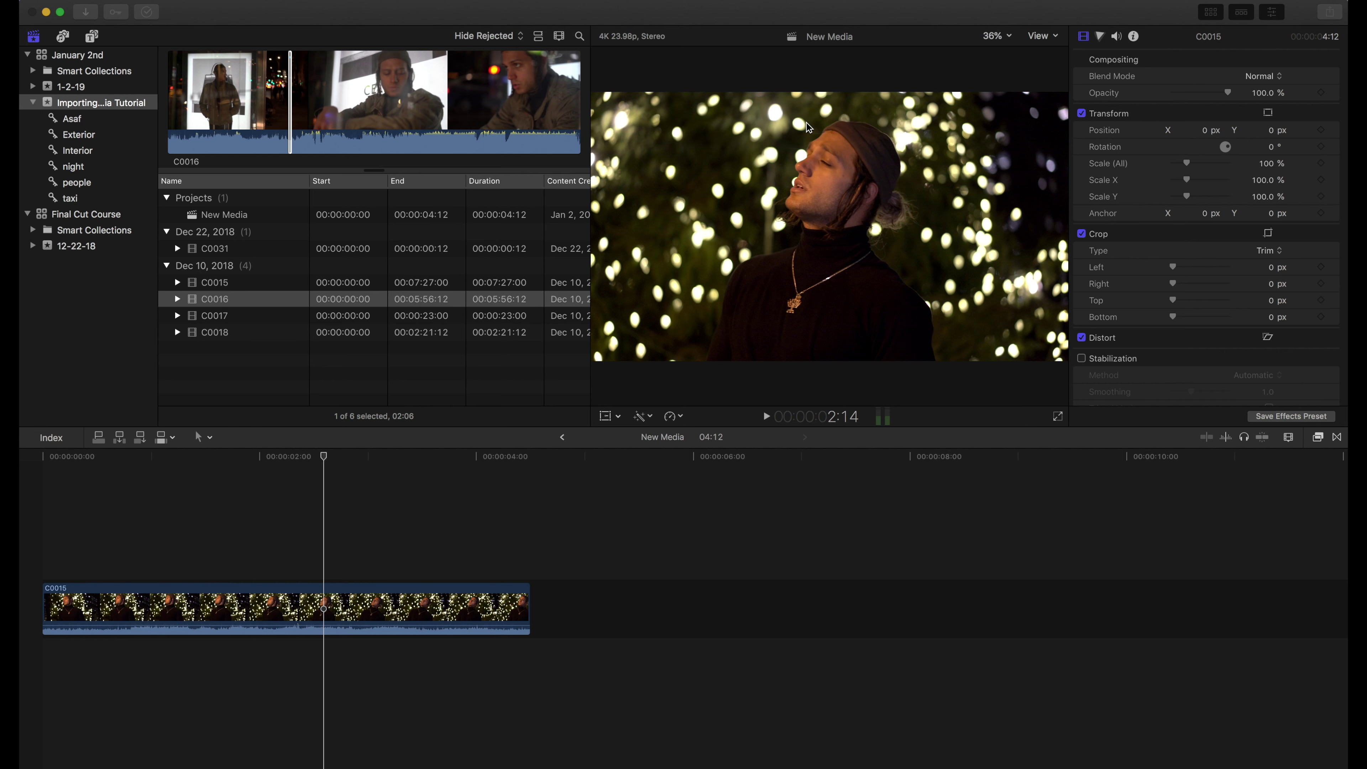
# Check C0016's transcoding progress in Background Tasks, then bring up a Finder window
pyautogui.click(149, 11)
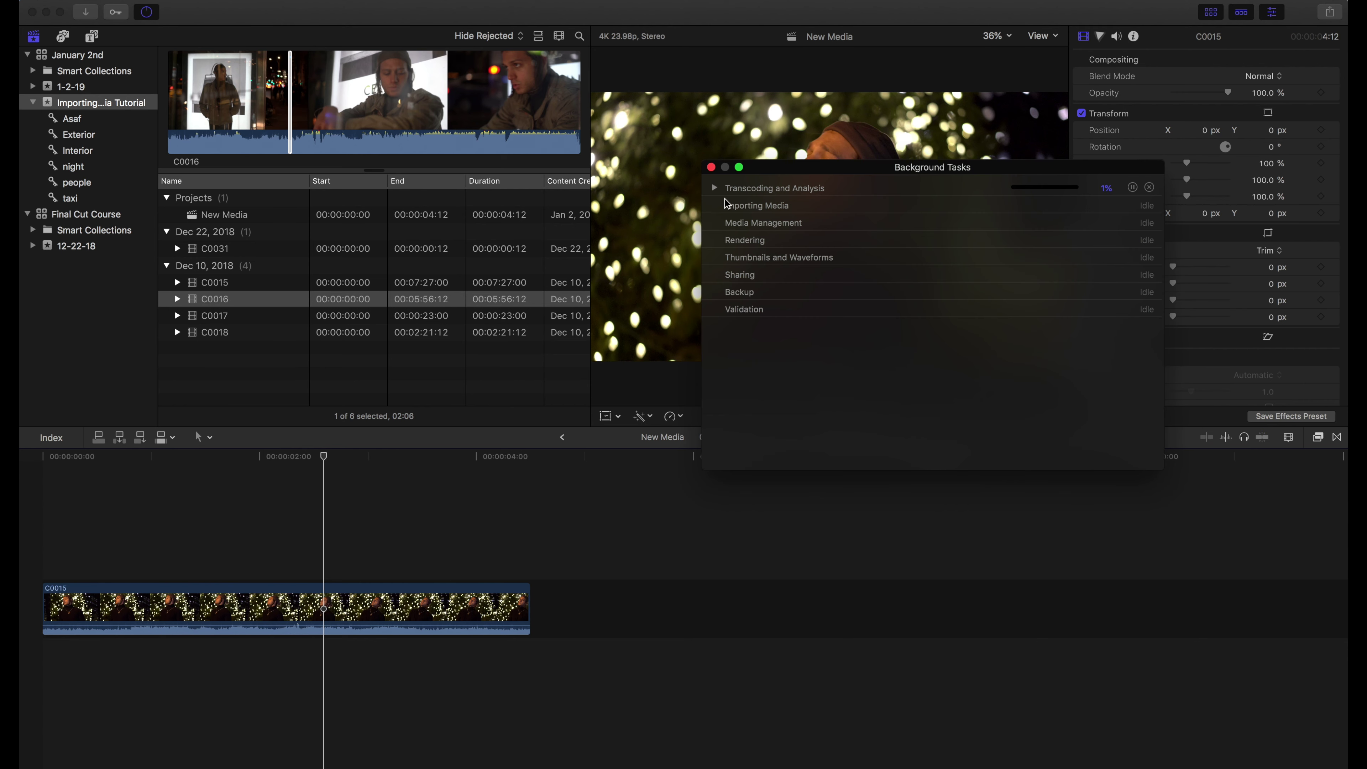
pyautogui.click(714, 188)
pyautogui.click(713, 167)
pyautogui.click(380, 372)
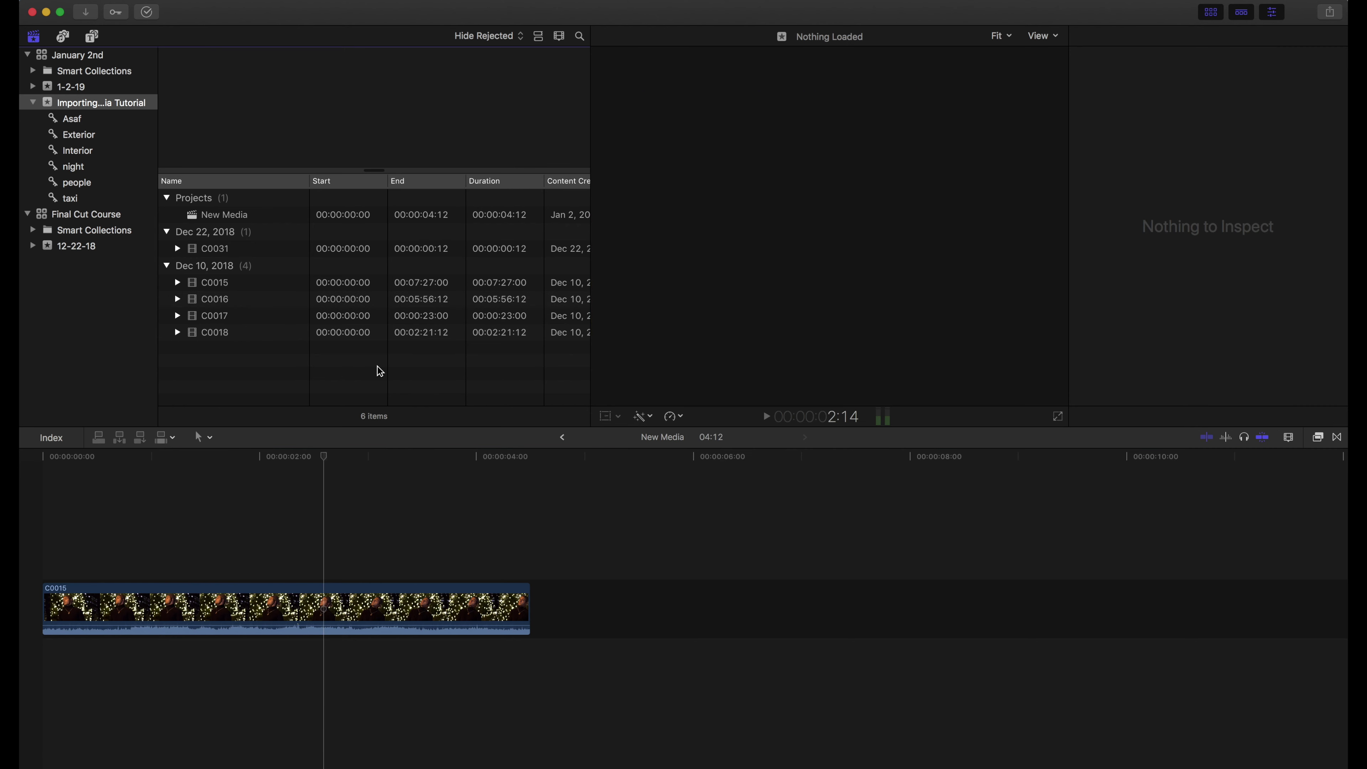
pyautogui.click(226, 301)
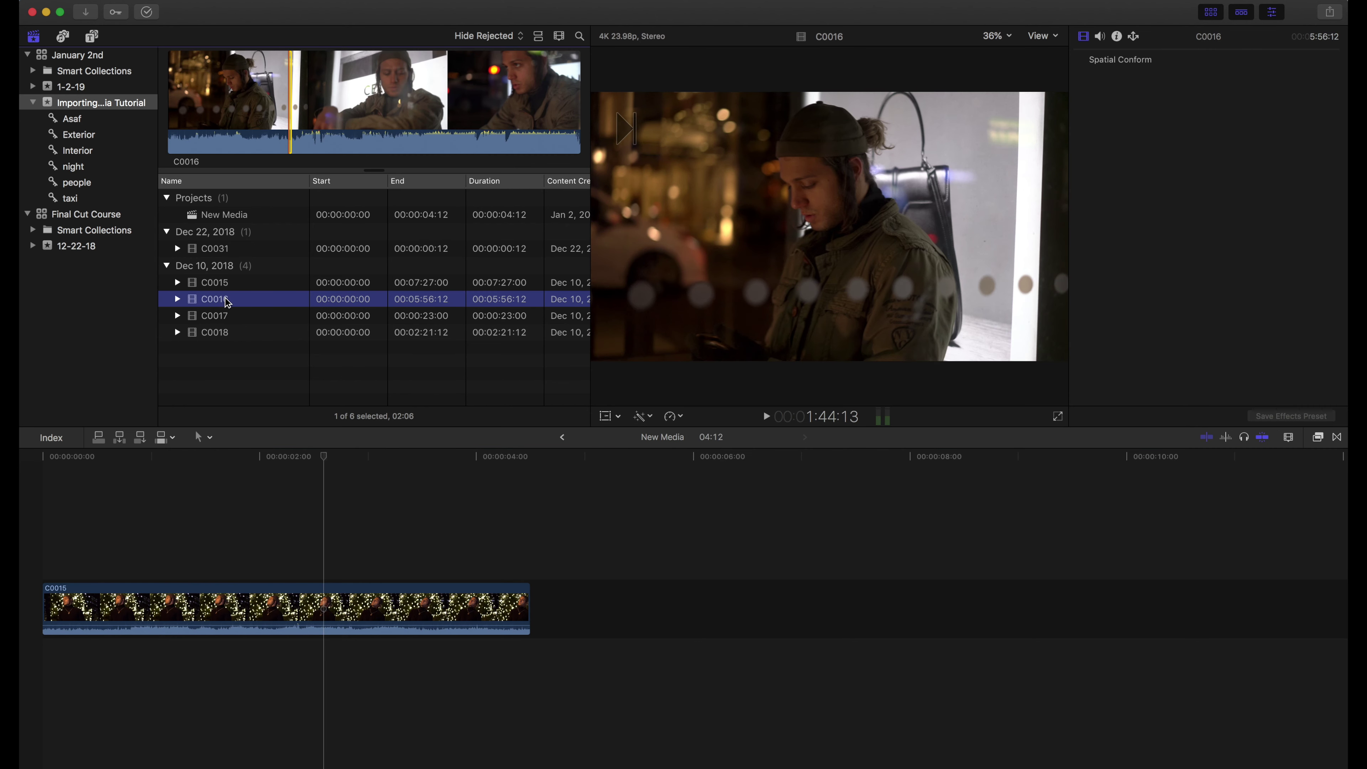
pyautogui.click(33, 46)
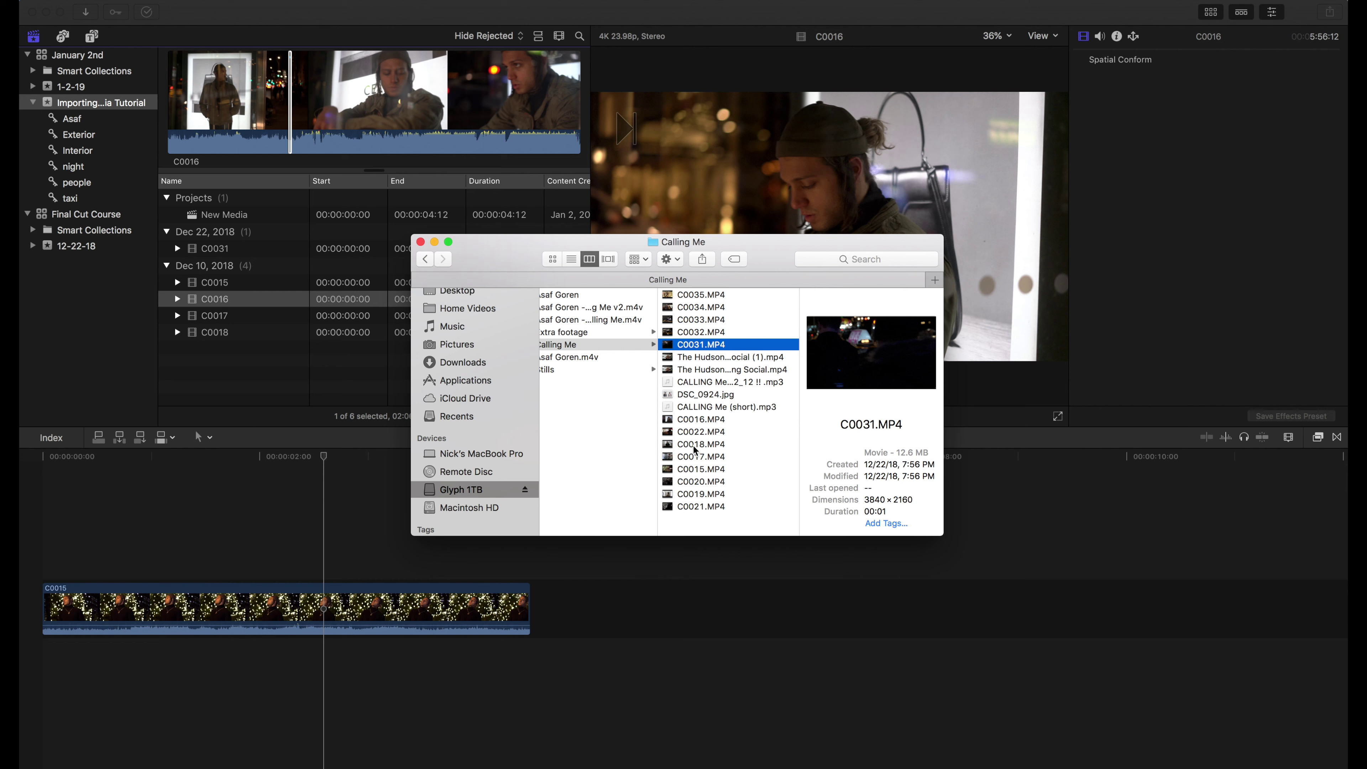
# Find C0016.mov in the January 2nd library package's Transcoded Media > Proxy Media folder, then close Finder
pyautogui.click(687, 424)
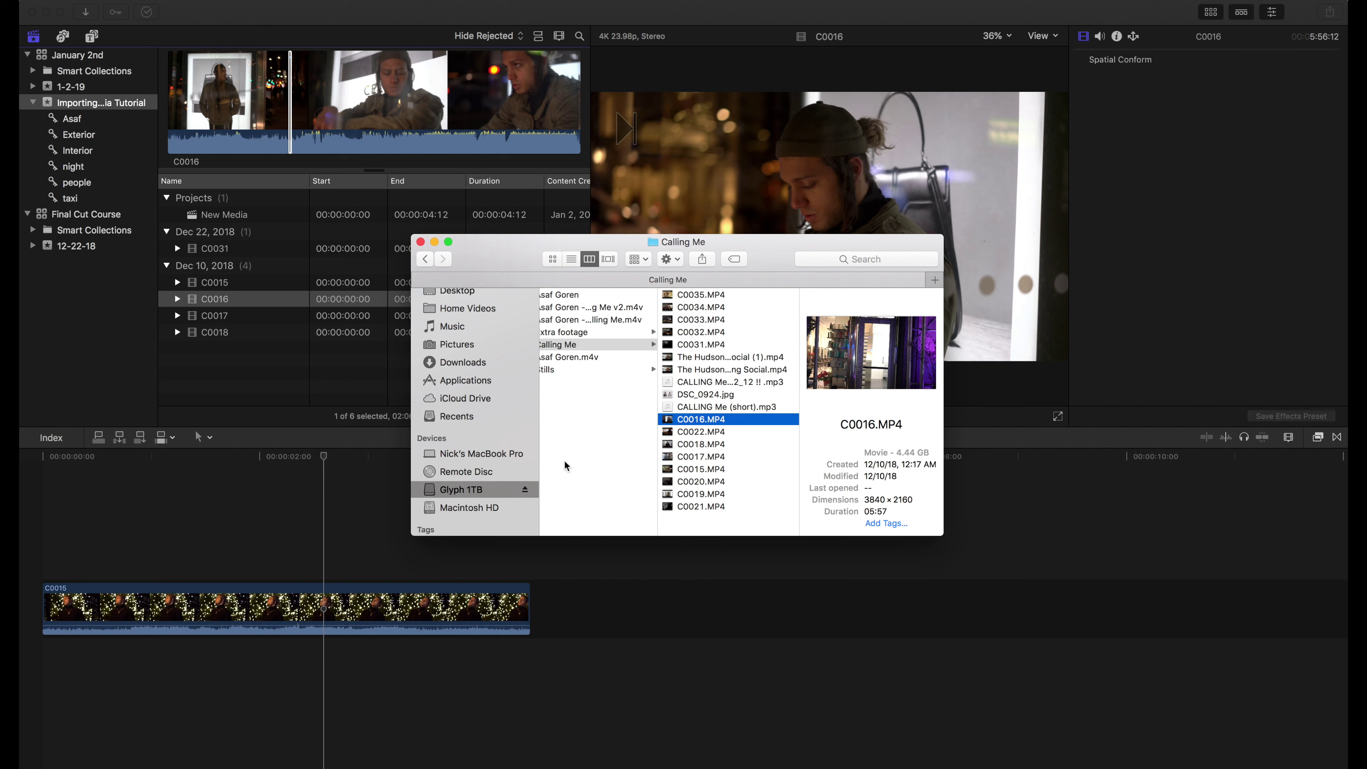
pyautogui.click(468, 493)
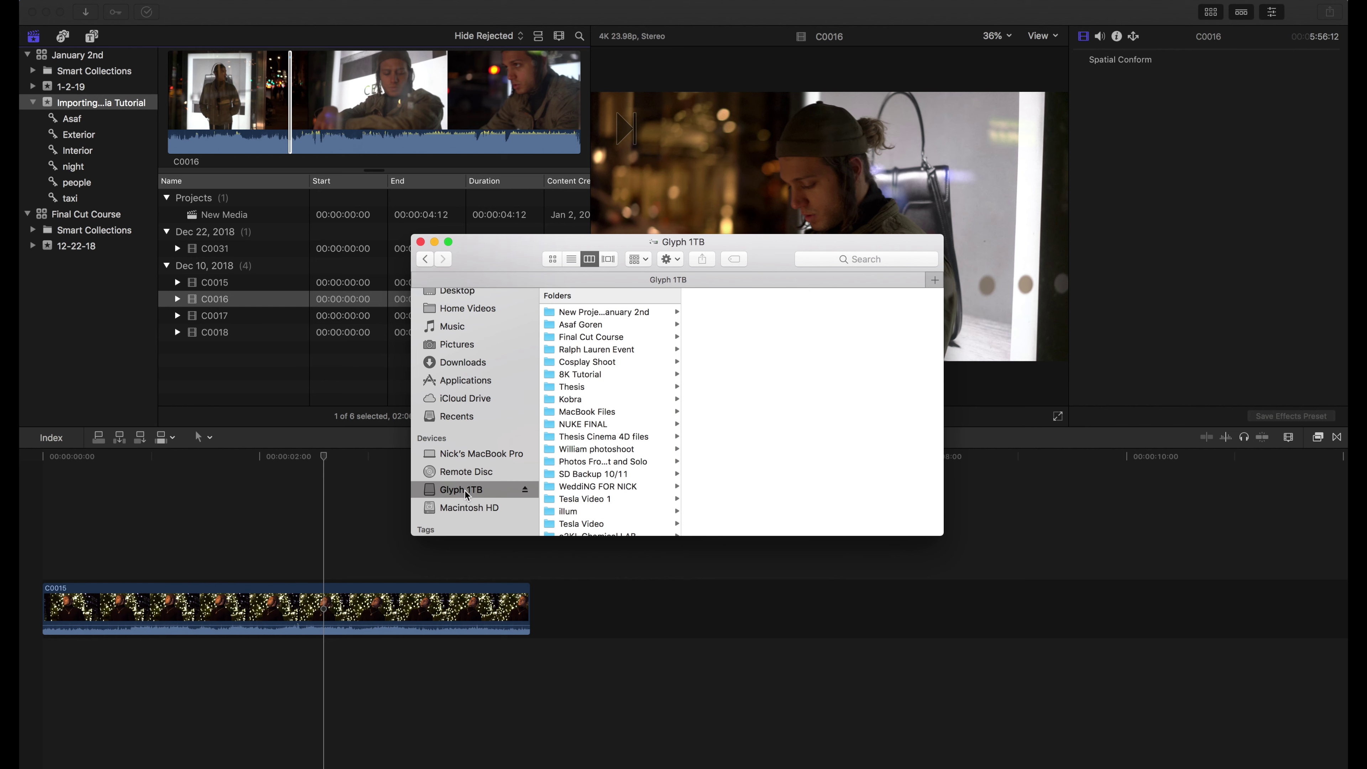
pyautogui.click(596, 328)
pyautogui.click(597, 314)
pyautogui.rightClick(735, 314)
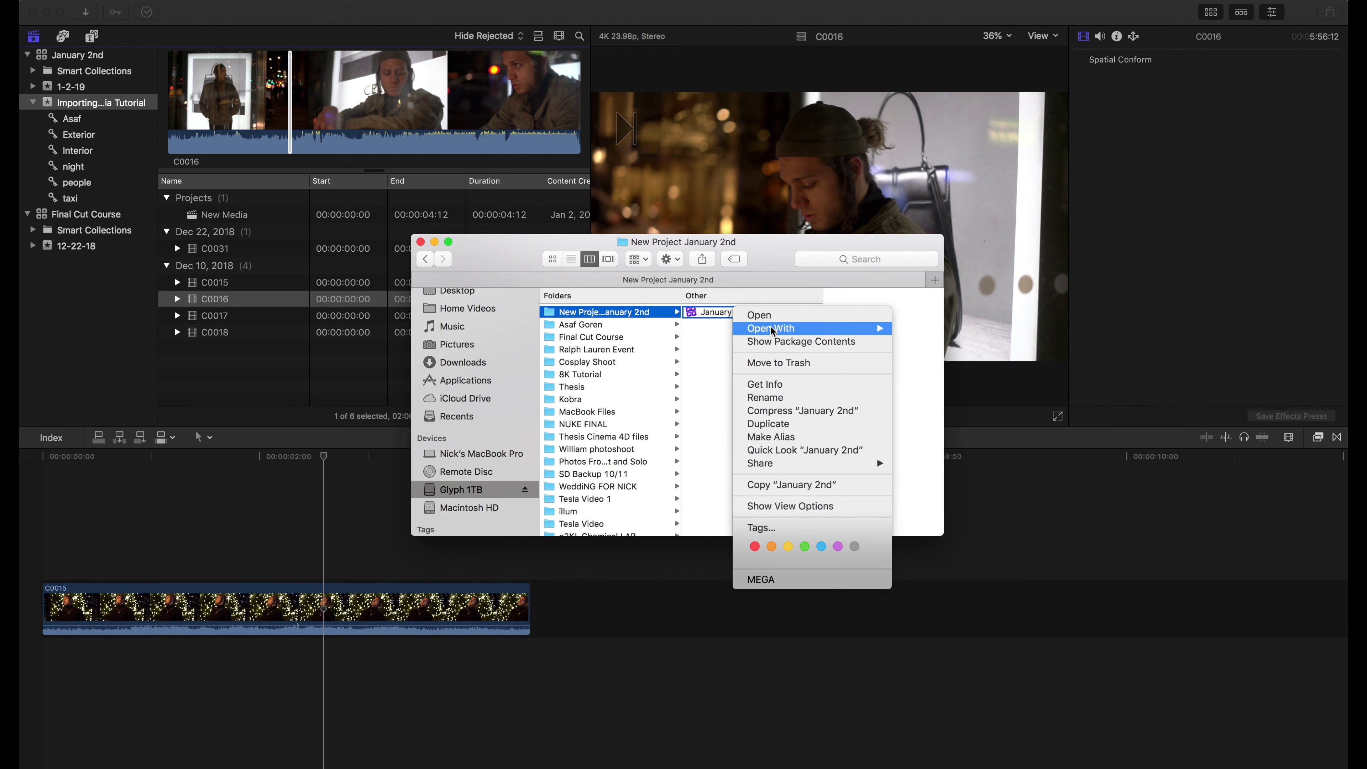
pyautogui.click(780, 341)
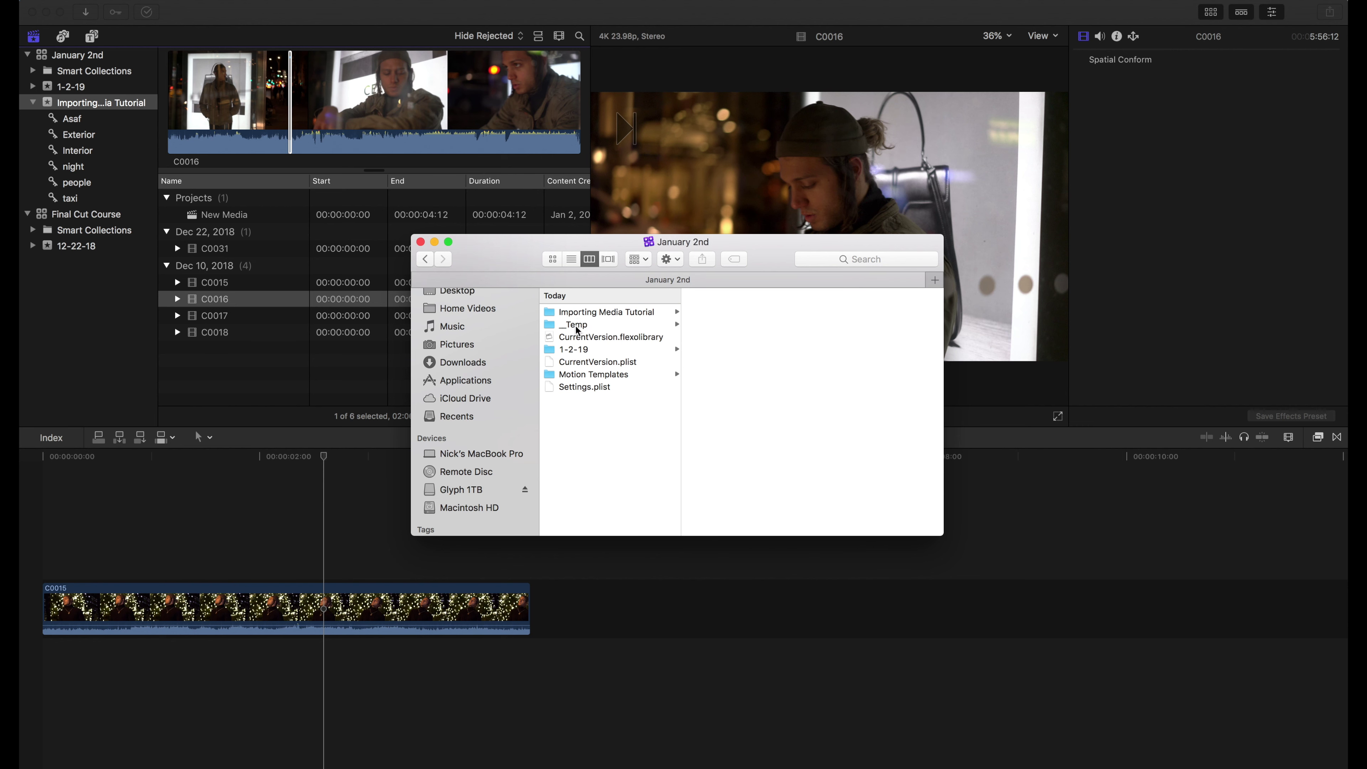
pyautogui.click(585, 314)
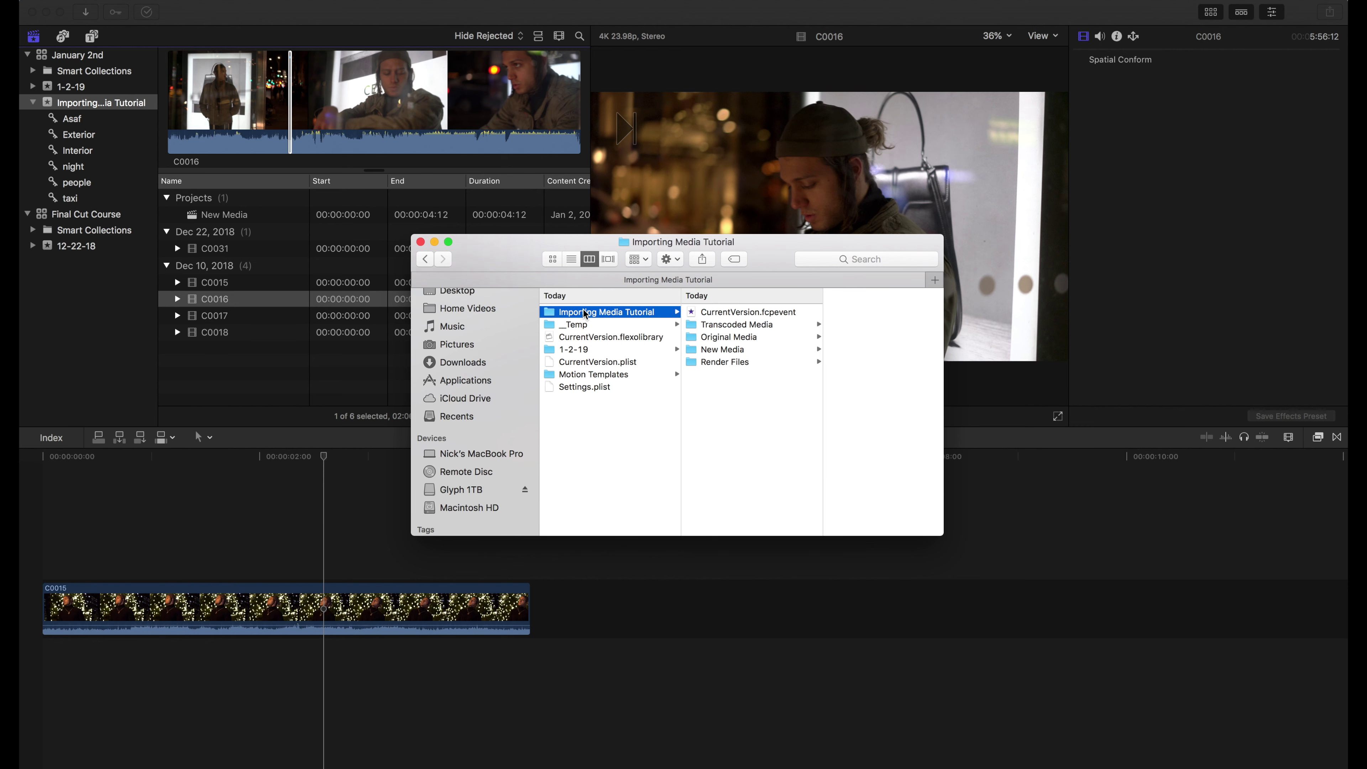
pyautogui.click(730, 325)
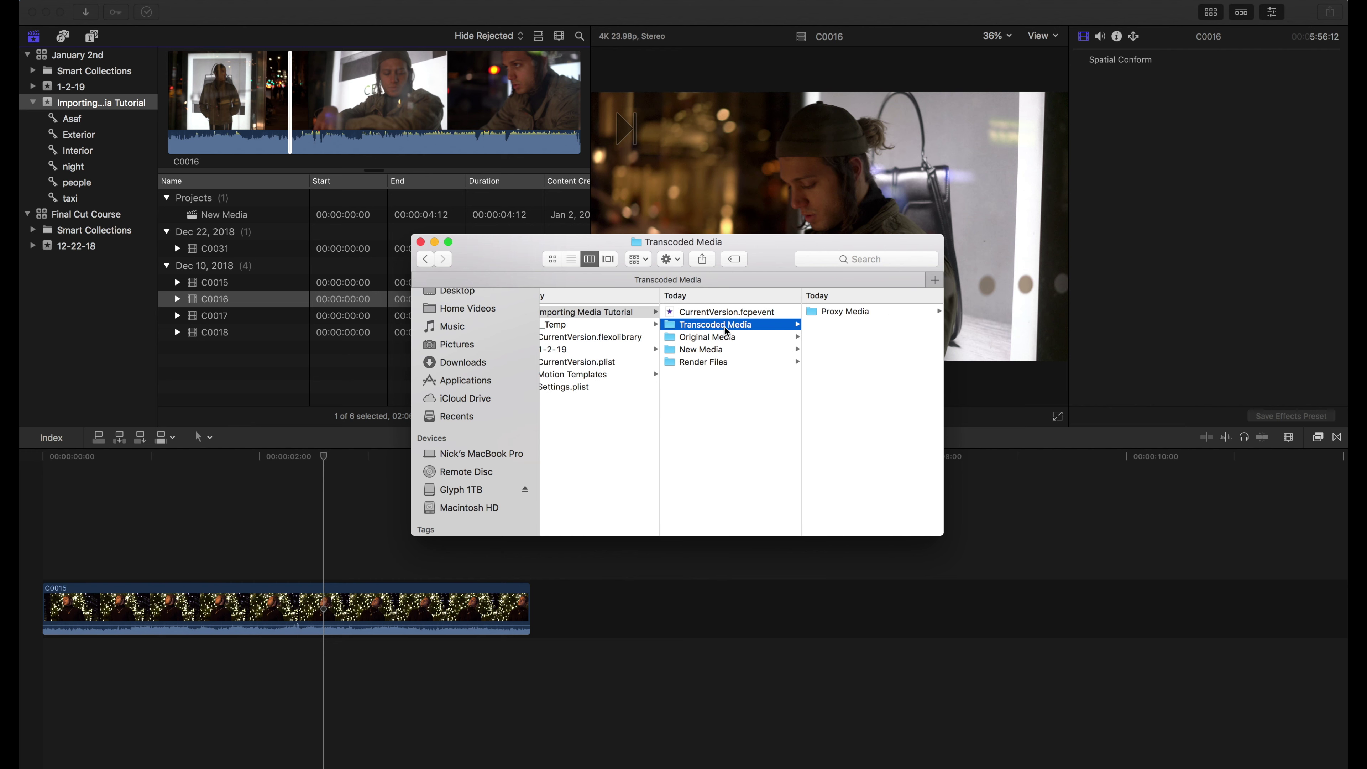
pyautogui.click(829, 312)
pyautogui.click(831, 313)
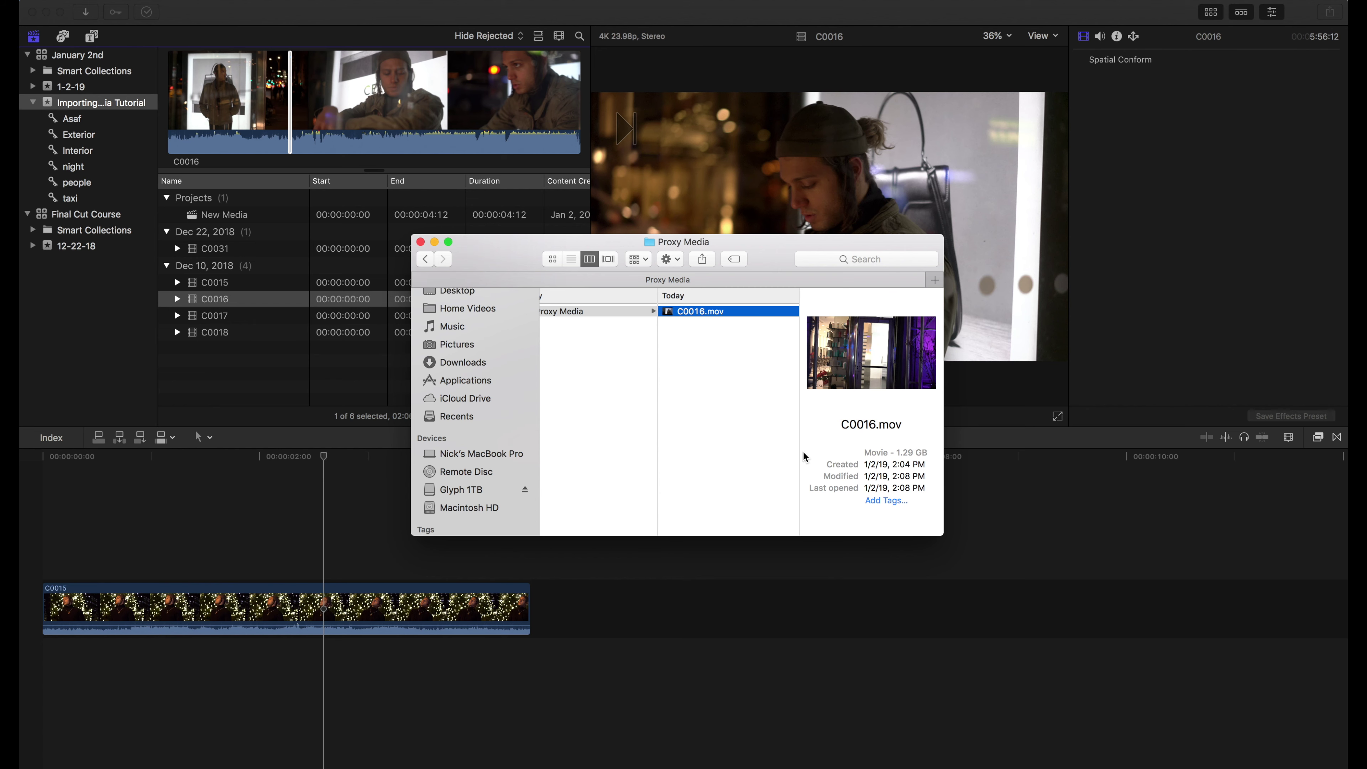
pyautogui.click(247, 338)
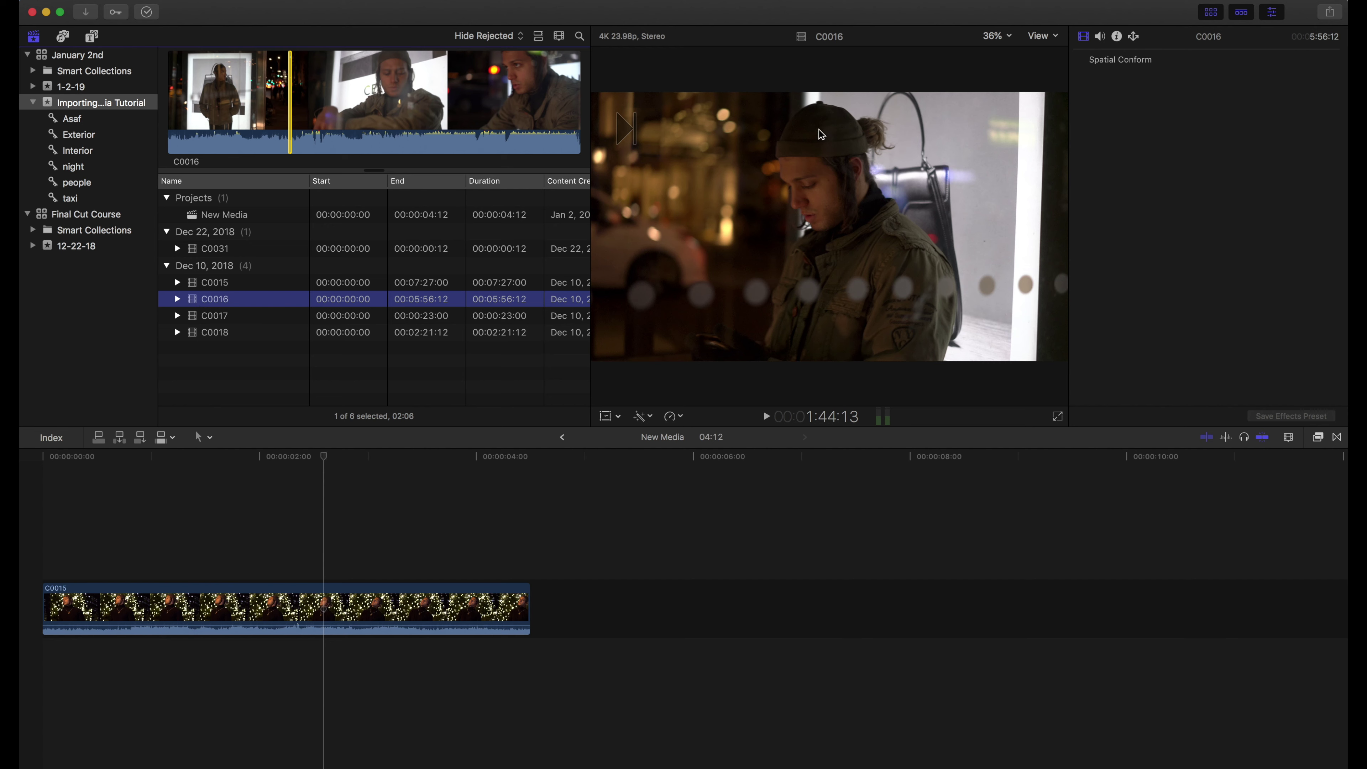
# Set the viewer to Proxy media and confirm C0015 shows Missing Proxy while C0016 plays
pyautogui.click(1051, 40)
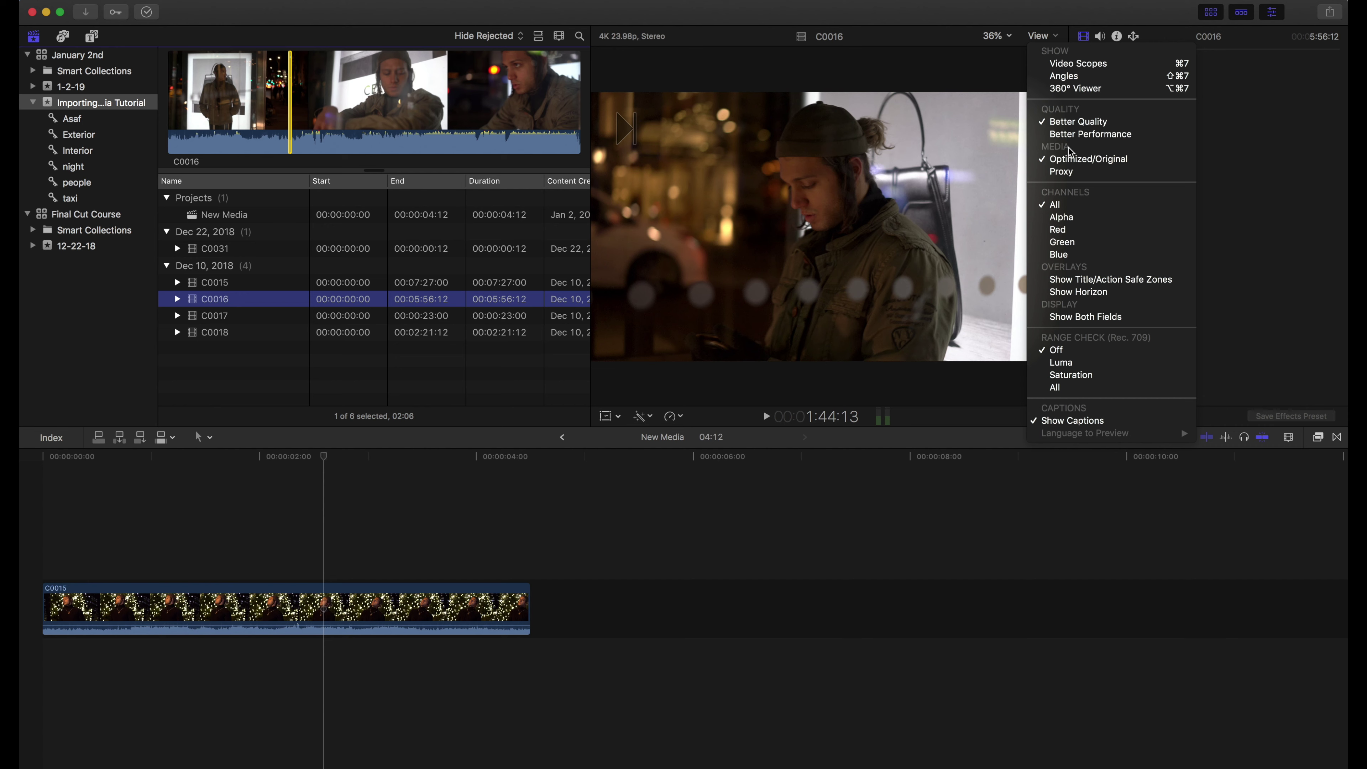
pyautogui.click(1065, 172)
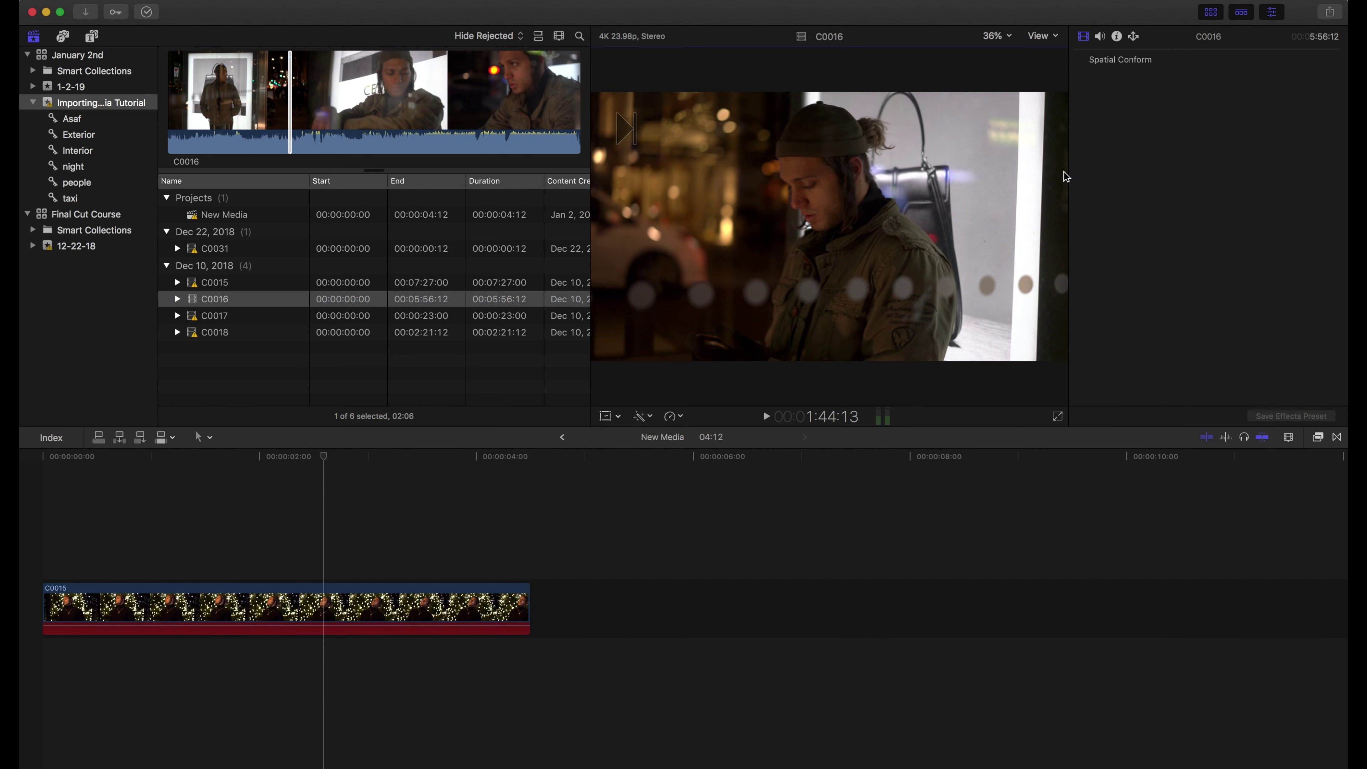
pyautogui.click(307, 539)
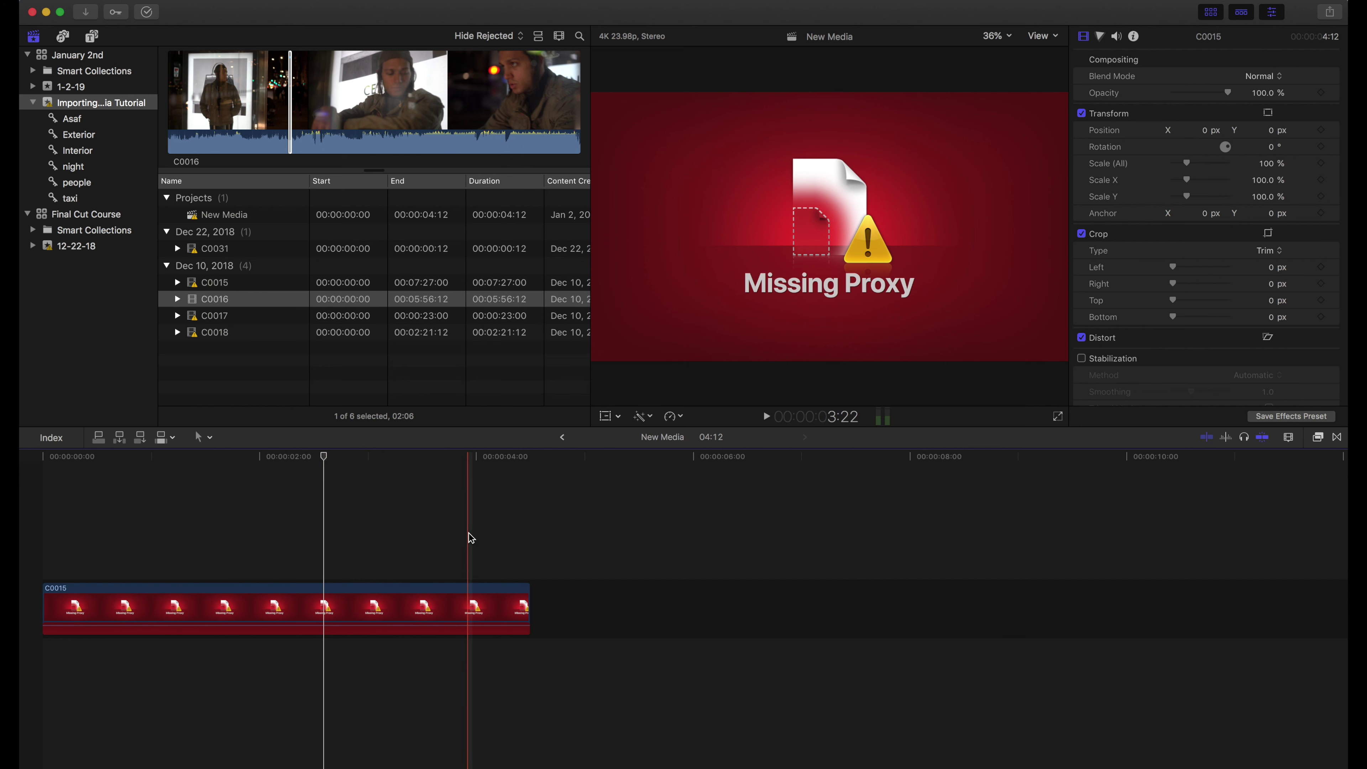
pyautogui.click(191, 303)
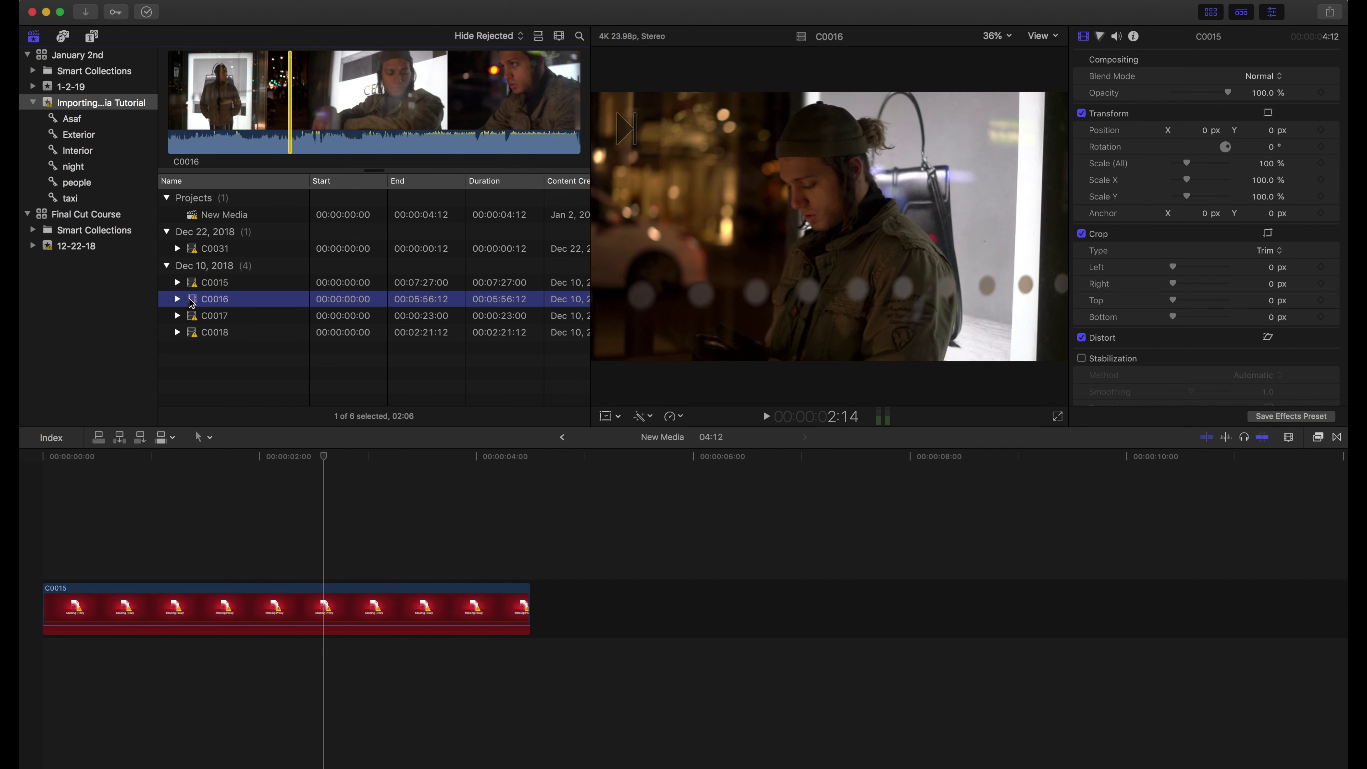
pyautogui.click(191, 303)
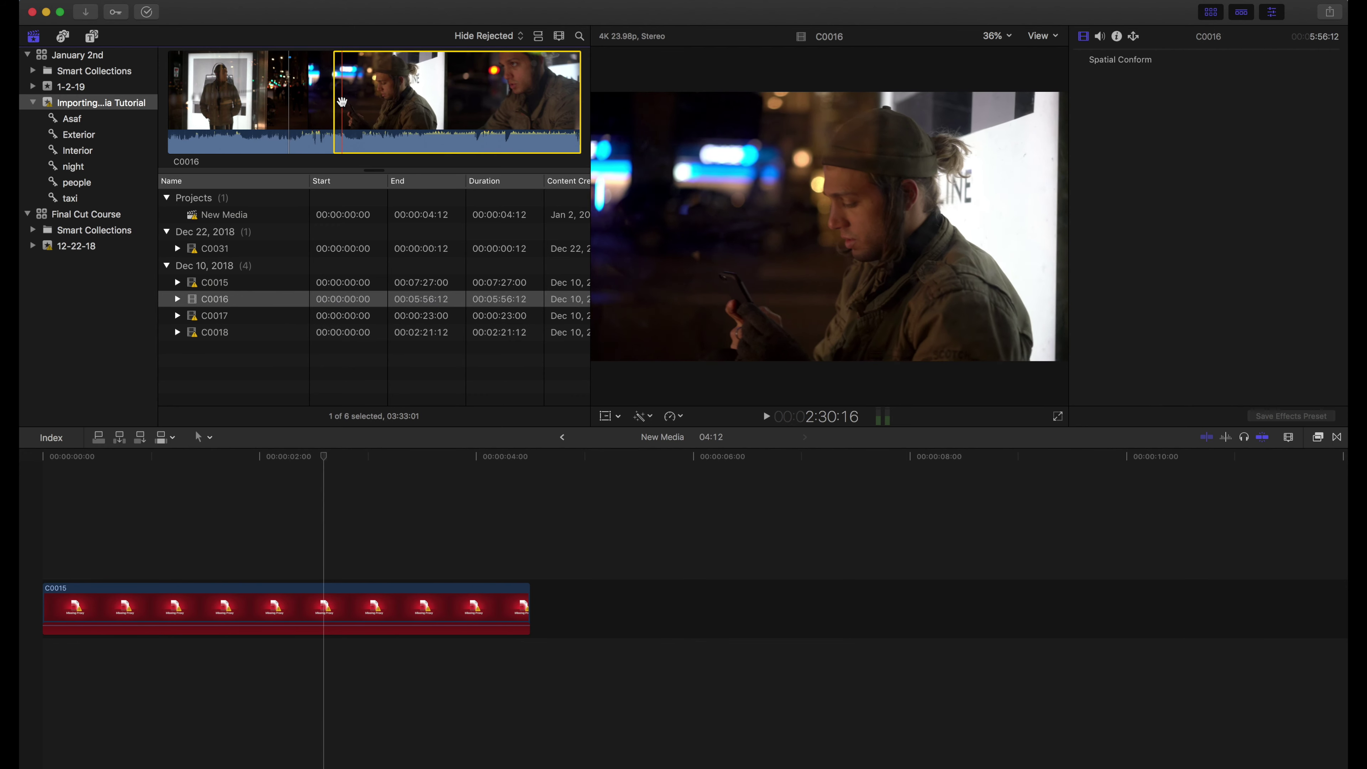
# Drag C0016 into the New Media timeline after C0015 and play it back
pyautogui.click(338, 109)
pyautogui.moveTo(338, 109); pyautogui.dragTo(560, 549)
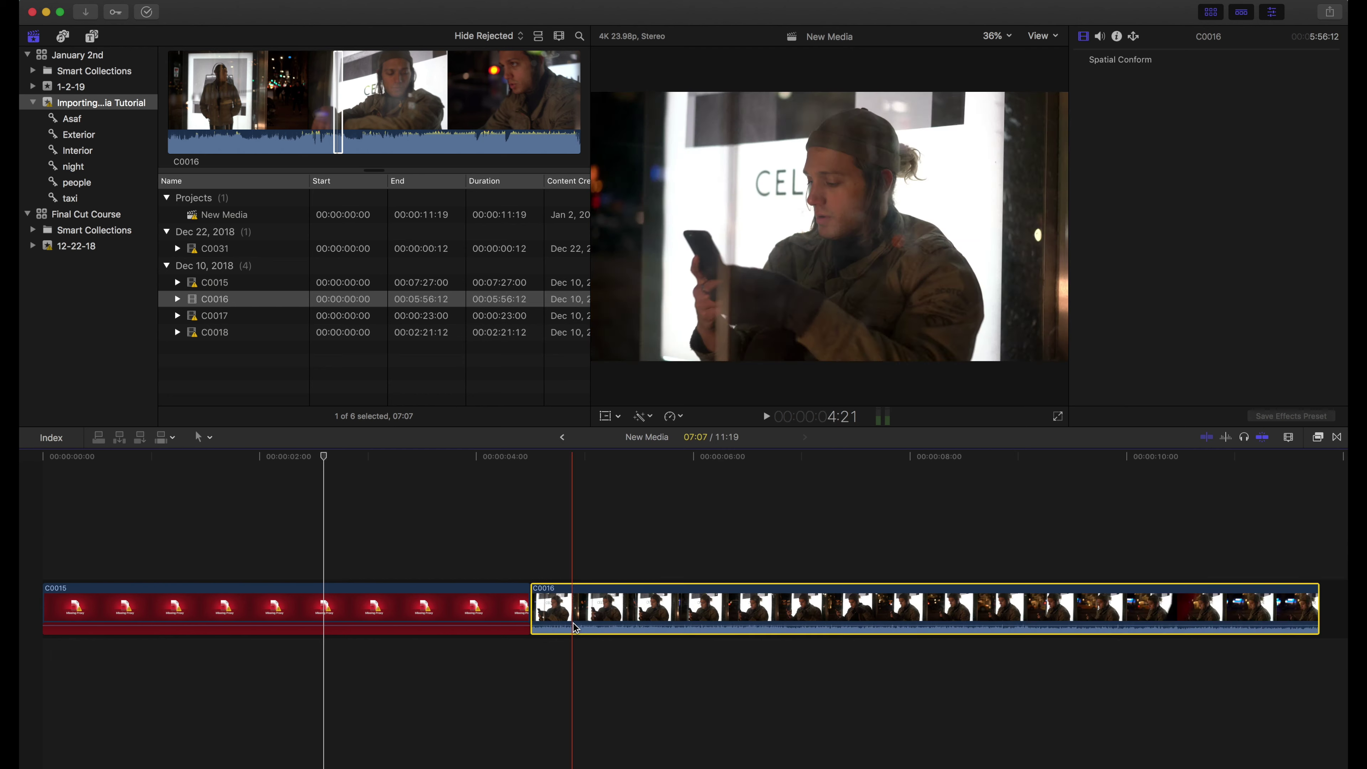
pyautogui.press('space')
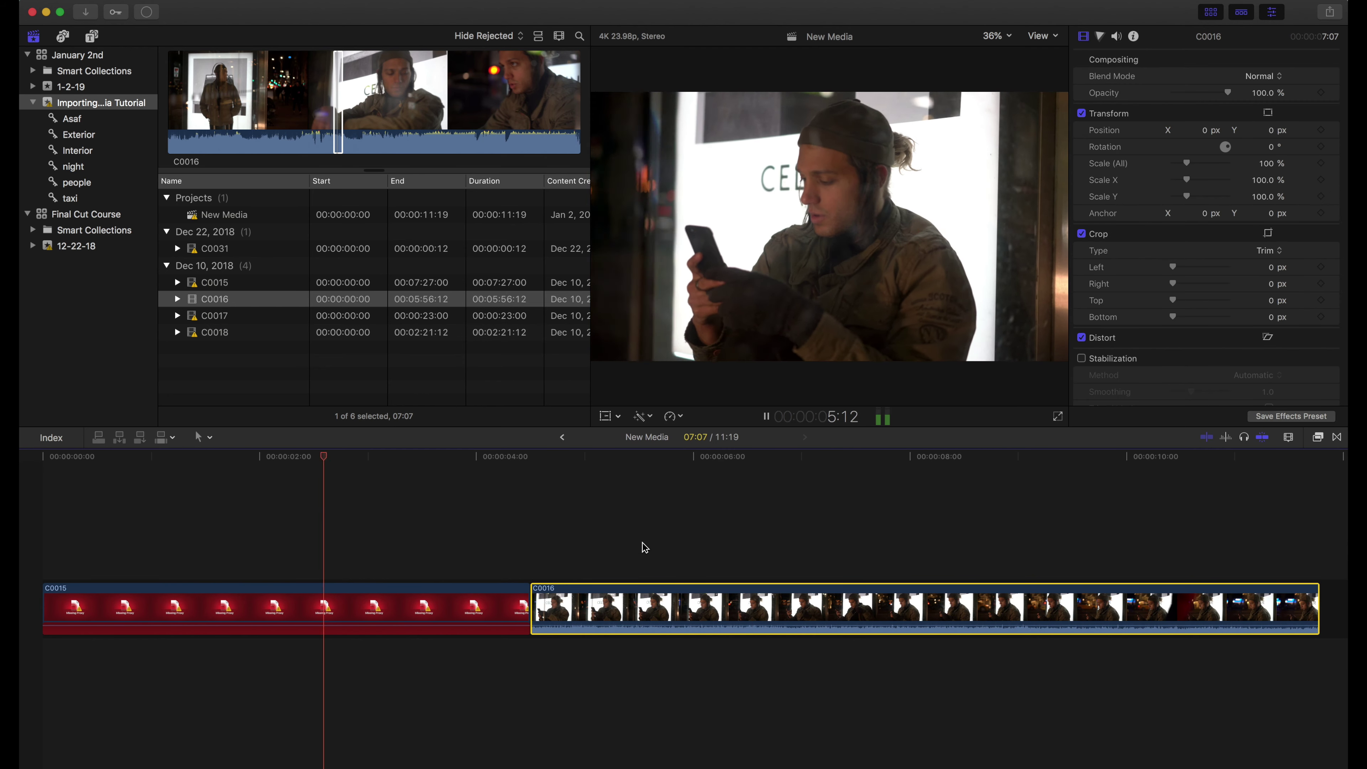
pyautogui.press('space')
pyautogui.hscroll(1, 861, 545)
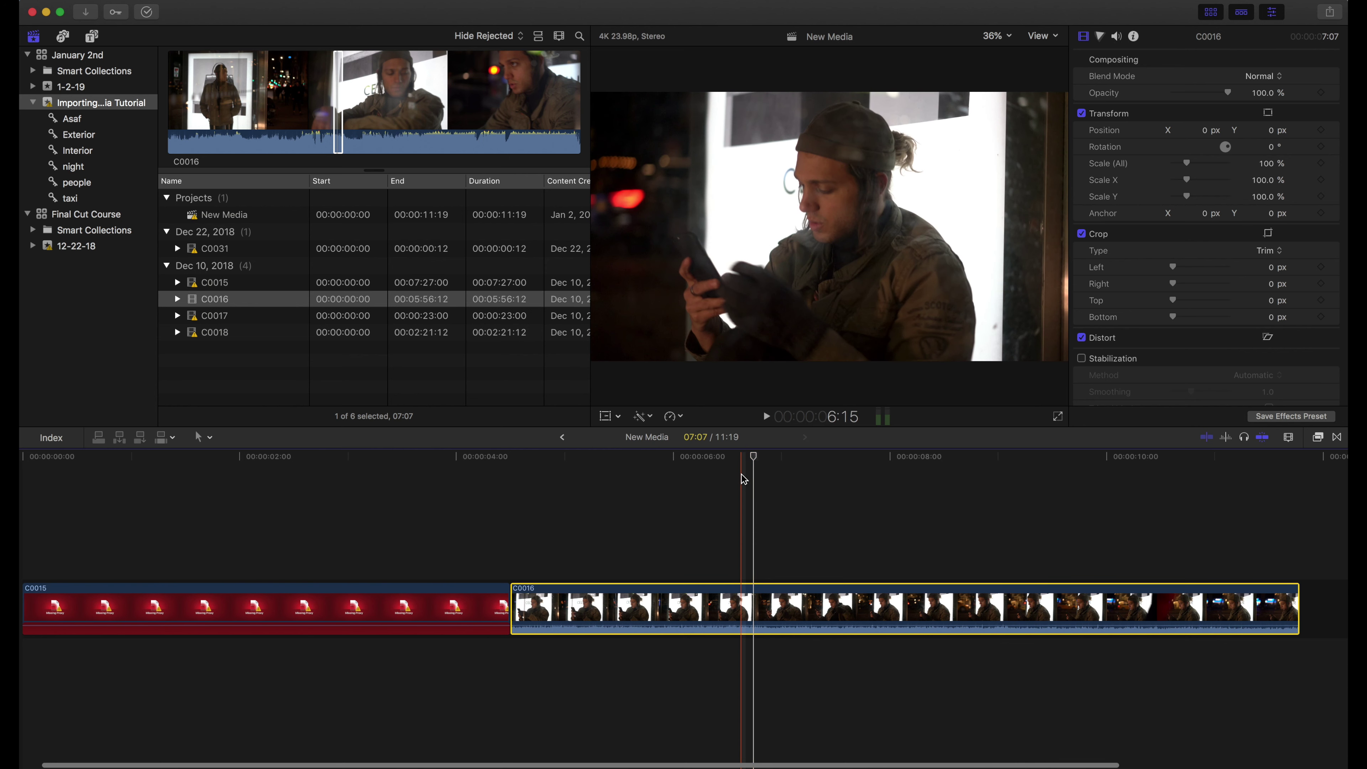
pyautogui.click(638, 480)
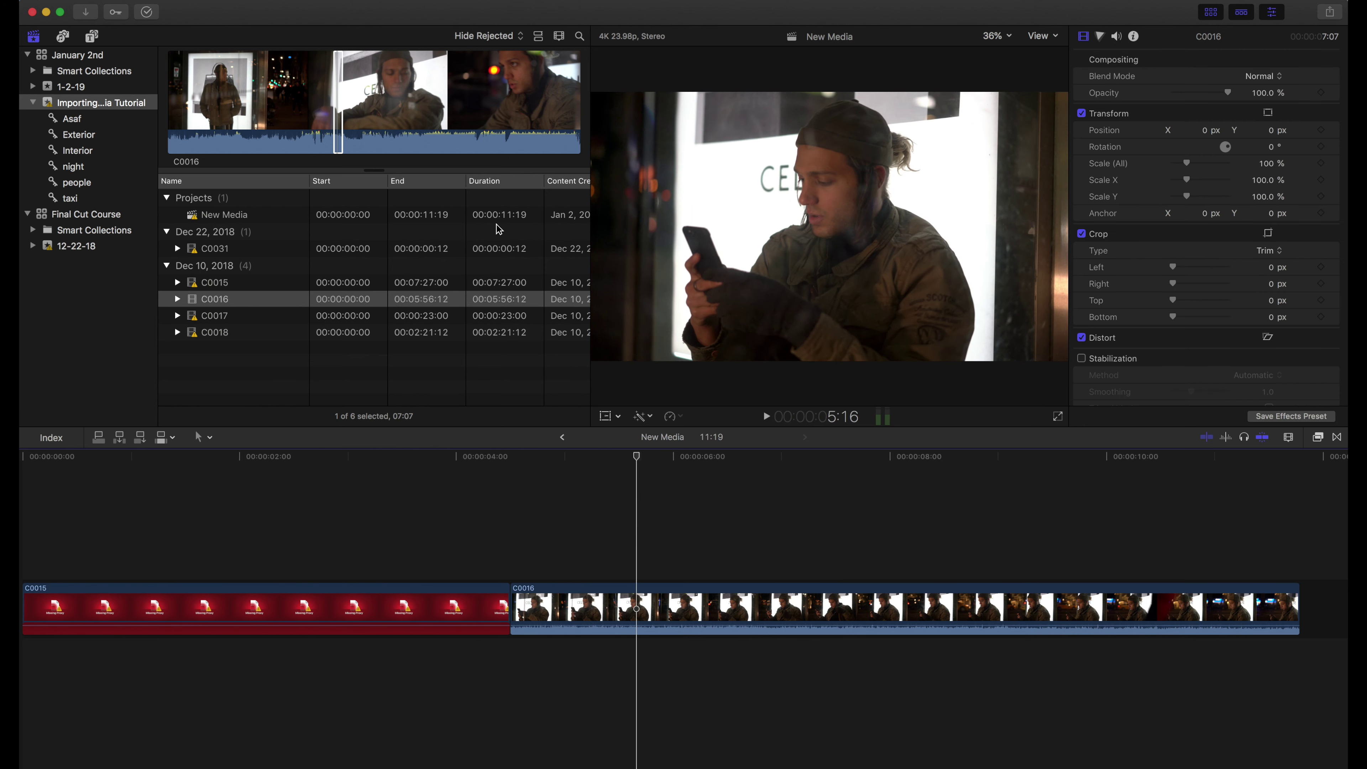
# Search the event's clips for '16' and 'media', clearing the search each time
pyautogui.click(579, 37)
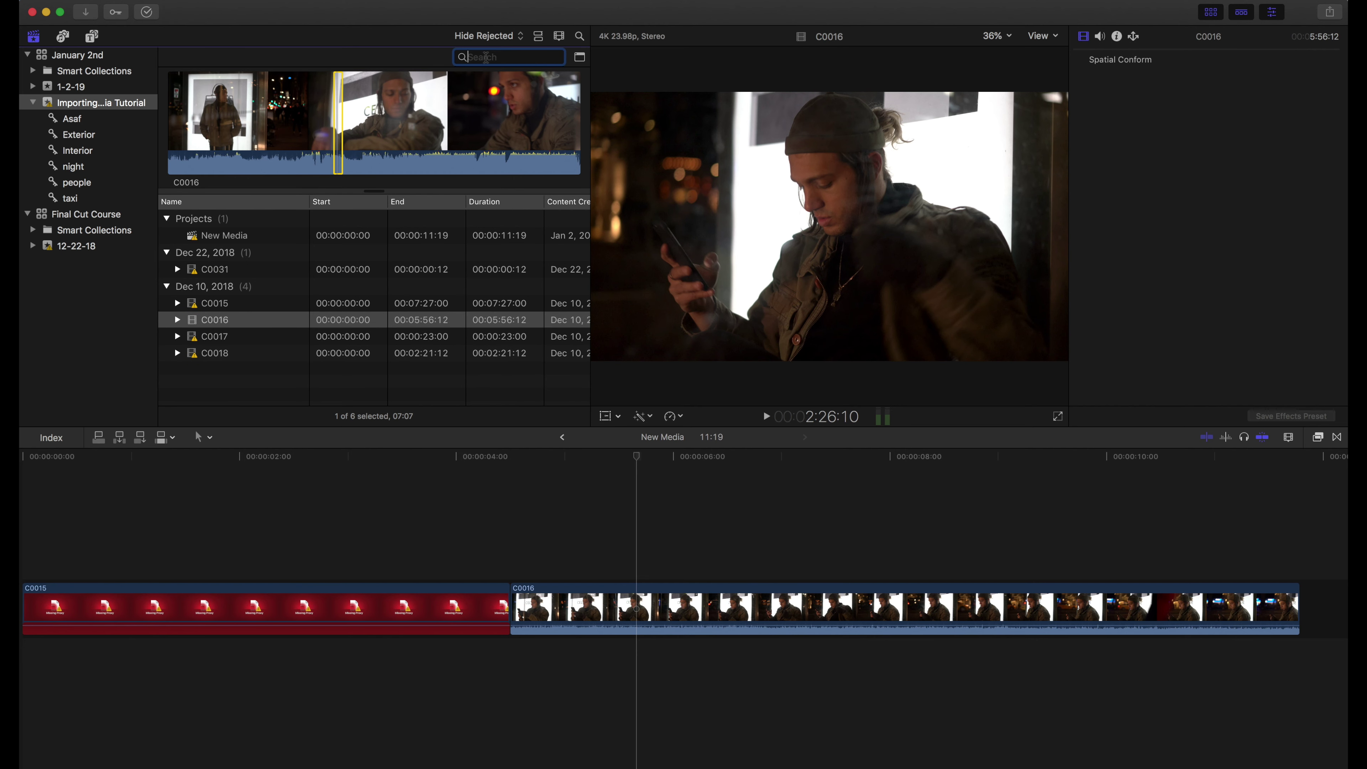
pyautogui.write('16')
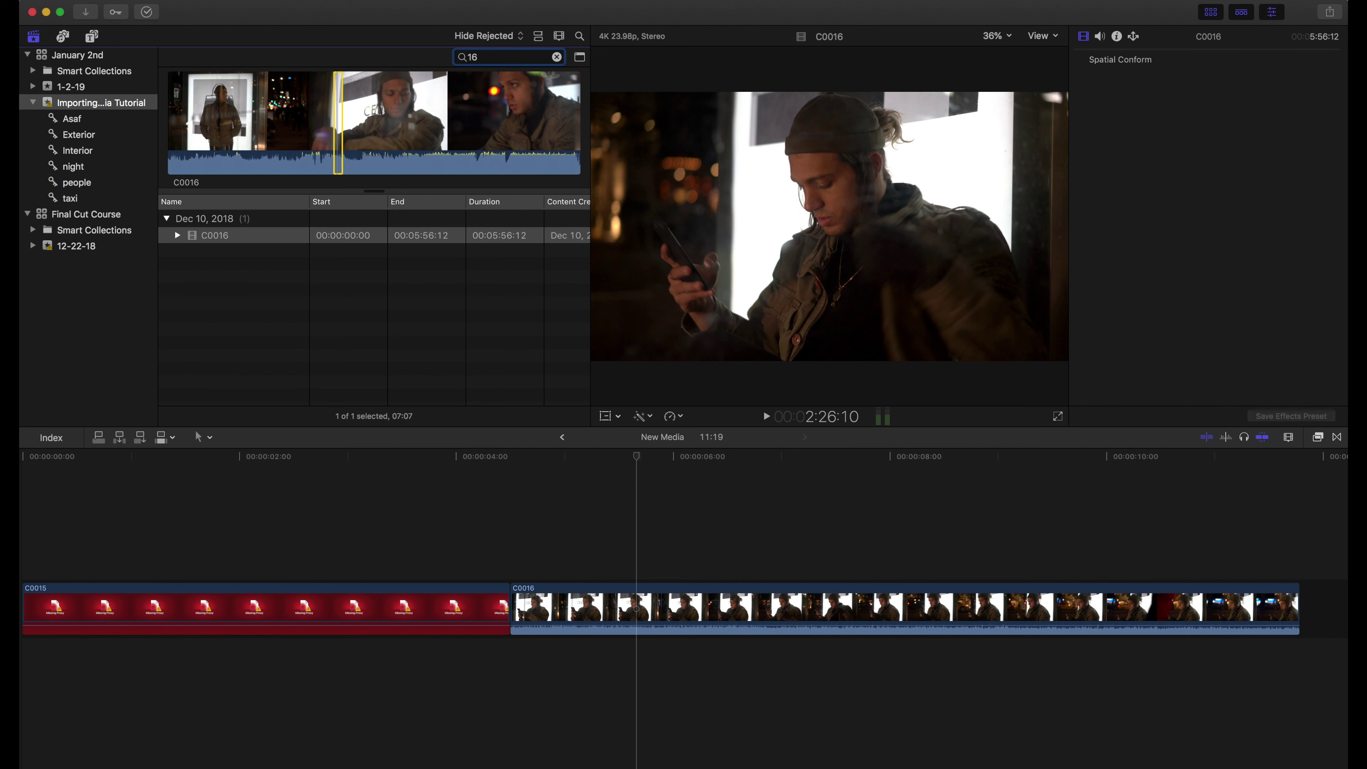
pyautogui.press('BackSpace')
pyautogui.press('BackSpace')
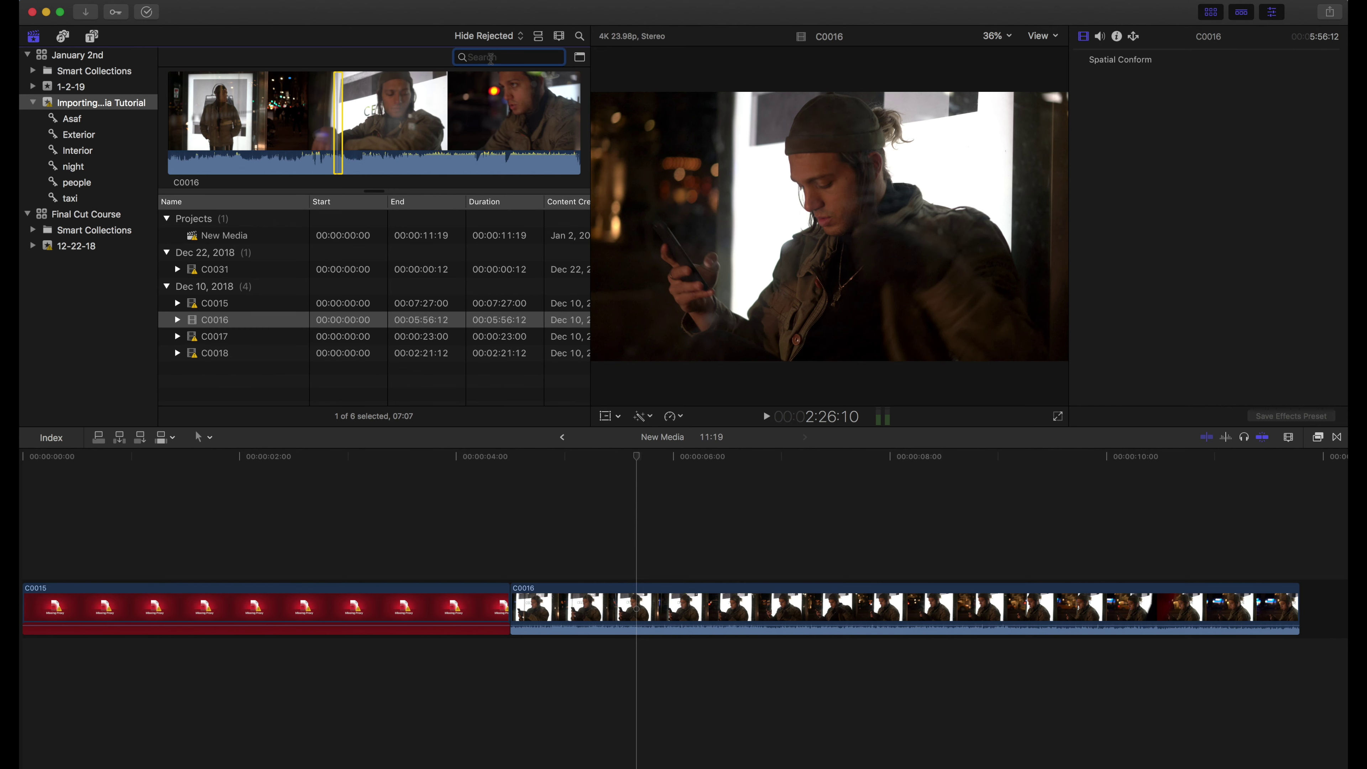
pyautogui.write('media')
pyautogui.press('BackSpace')
pyautogui.press('BackSpace')
pyautogui.press('BackSpace')
pyautogui.press('BackSpace')
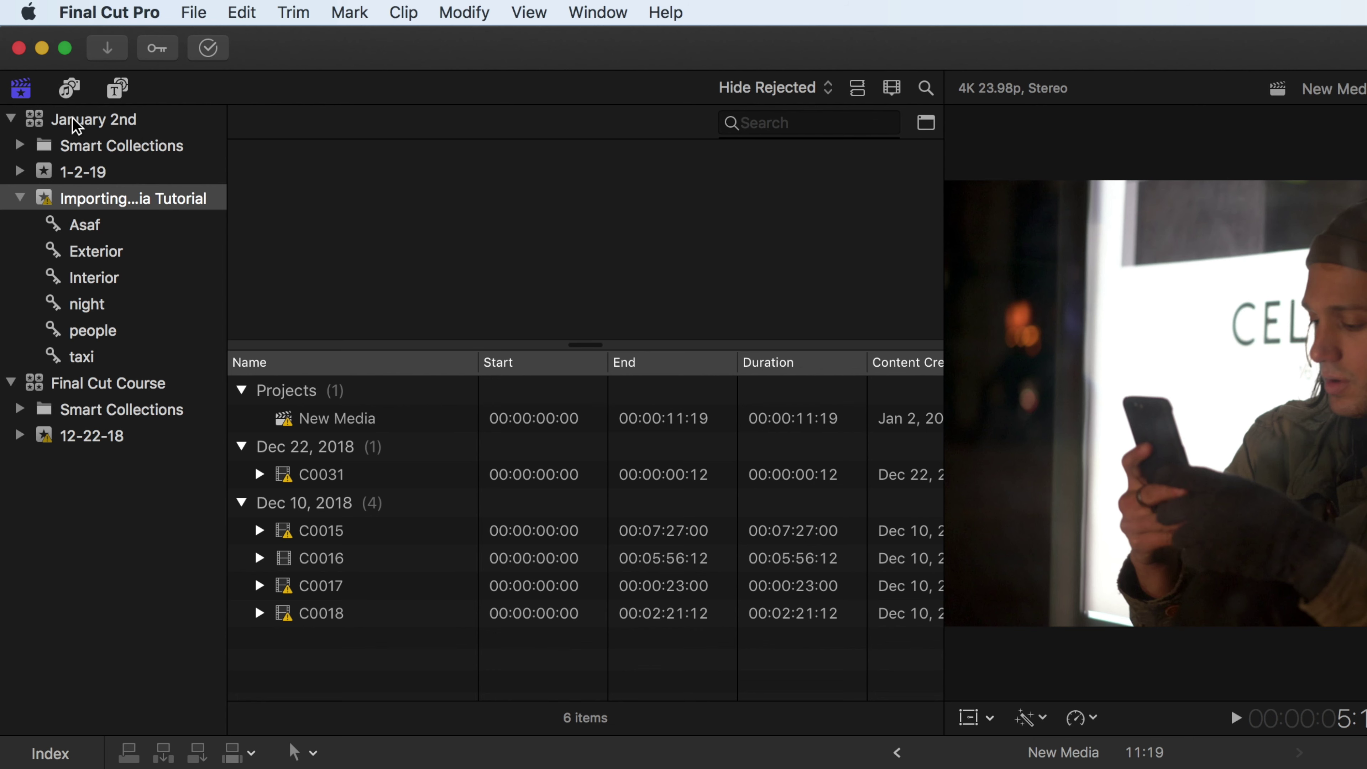
# Use Delete Generated Library Files on January 2nd with Render (All), Optimized and Proxy Media checked
pyautogui.click(86, 121)
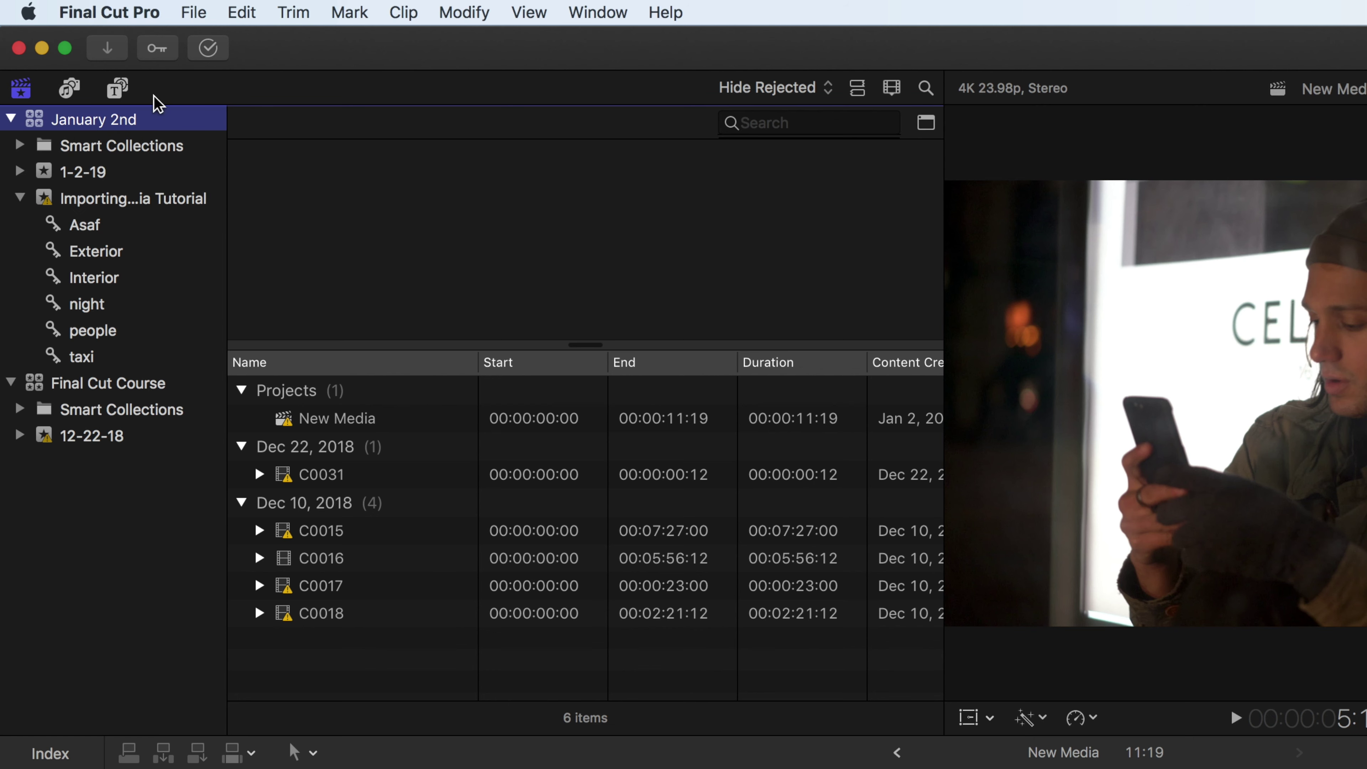
pyautogui.click(202, 10)
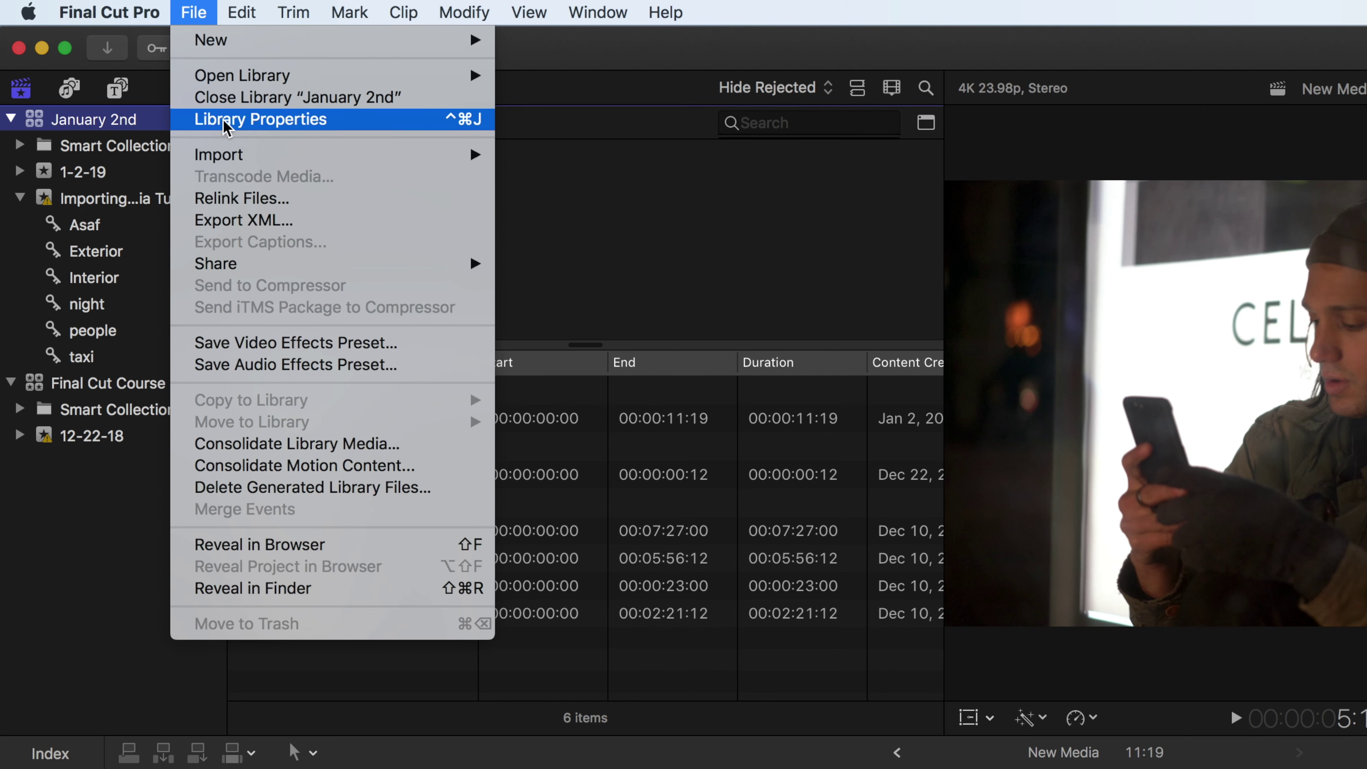
pyautogui.click(191, 12)
pyautogui.click(194, 12)
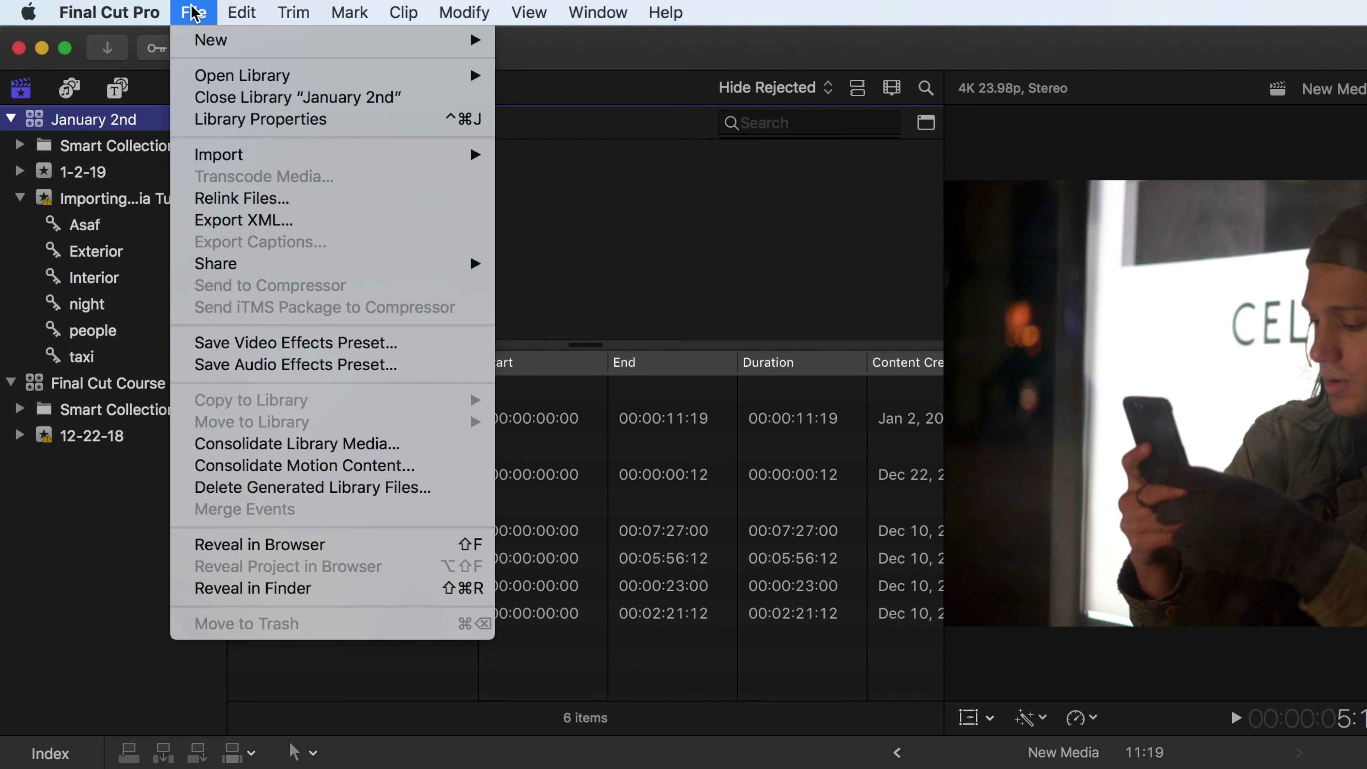
pyautogui.click(367, 488)
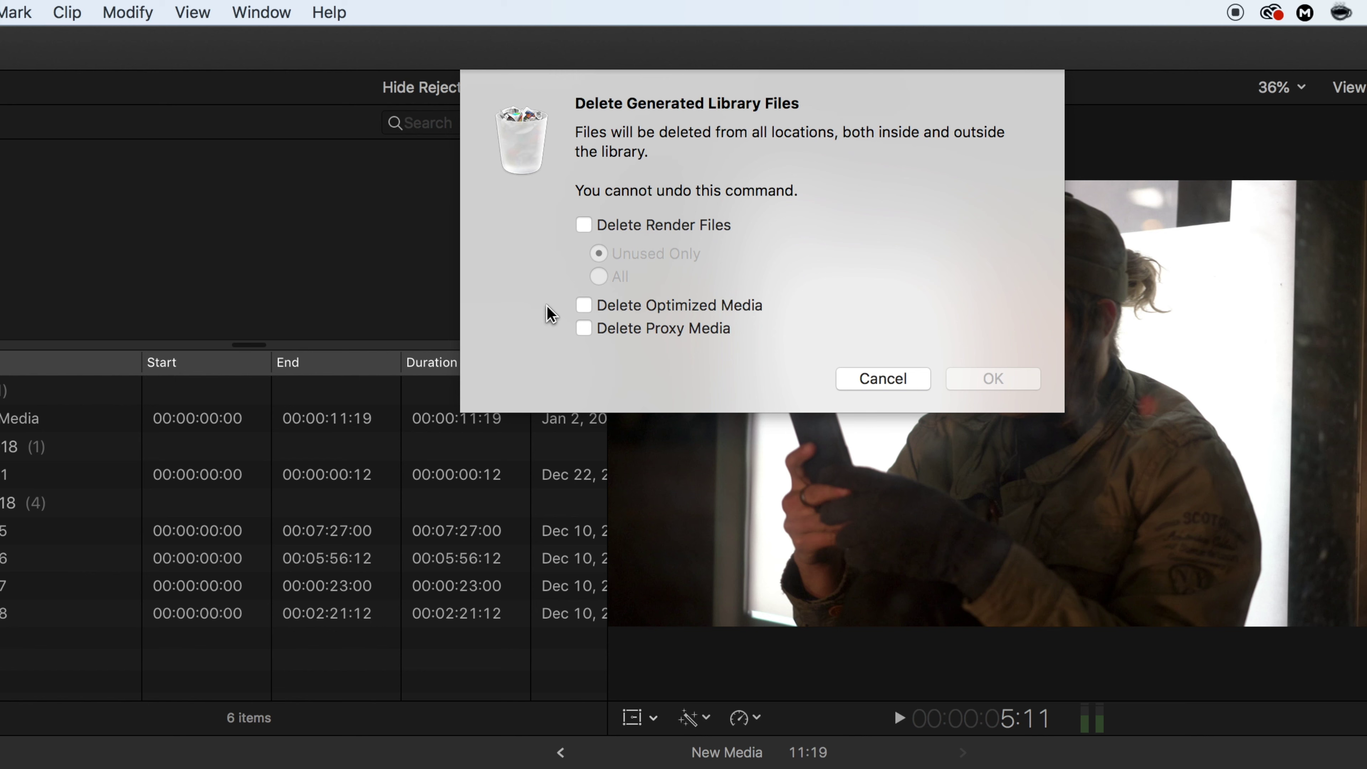
pyautogui.click(584, 226)
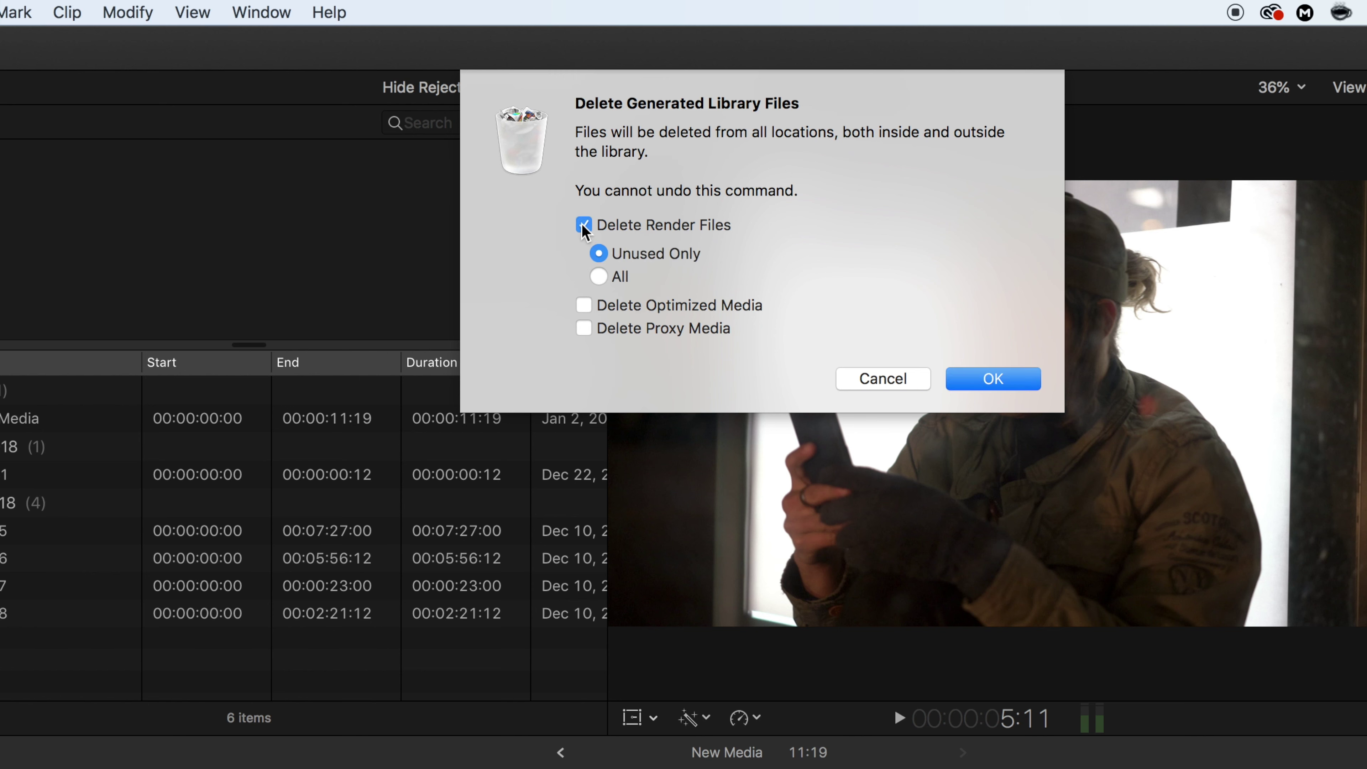
pyautogui.click(599, 276)
pyautogui.click(582, 307)
pyautogui.click(583, 329)
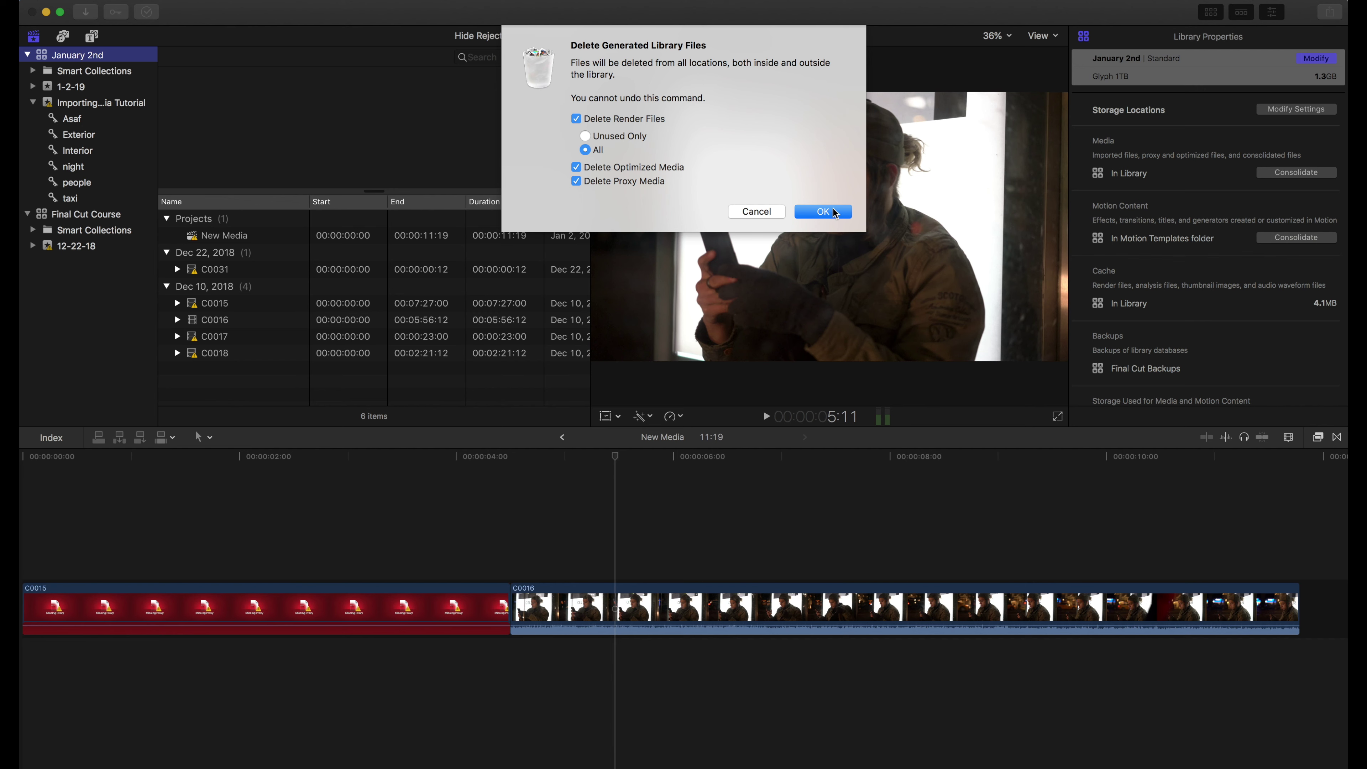
pyautogui.click(824, 212)
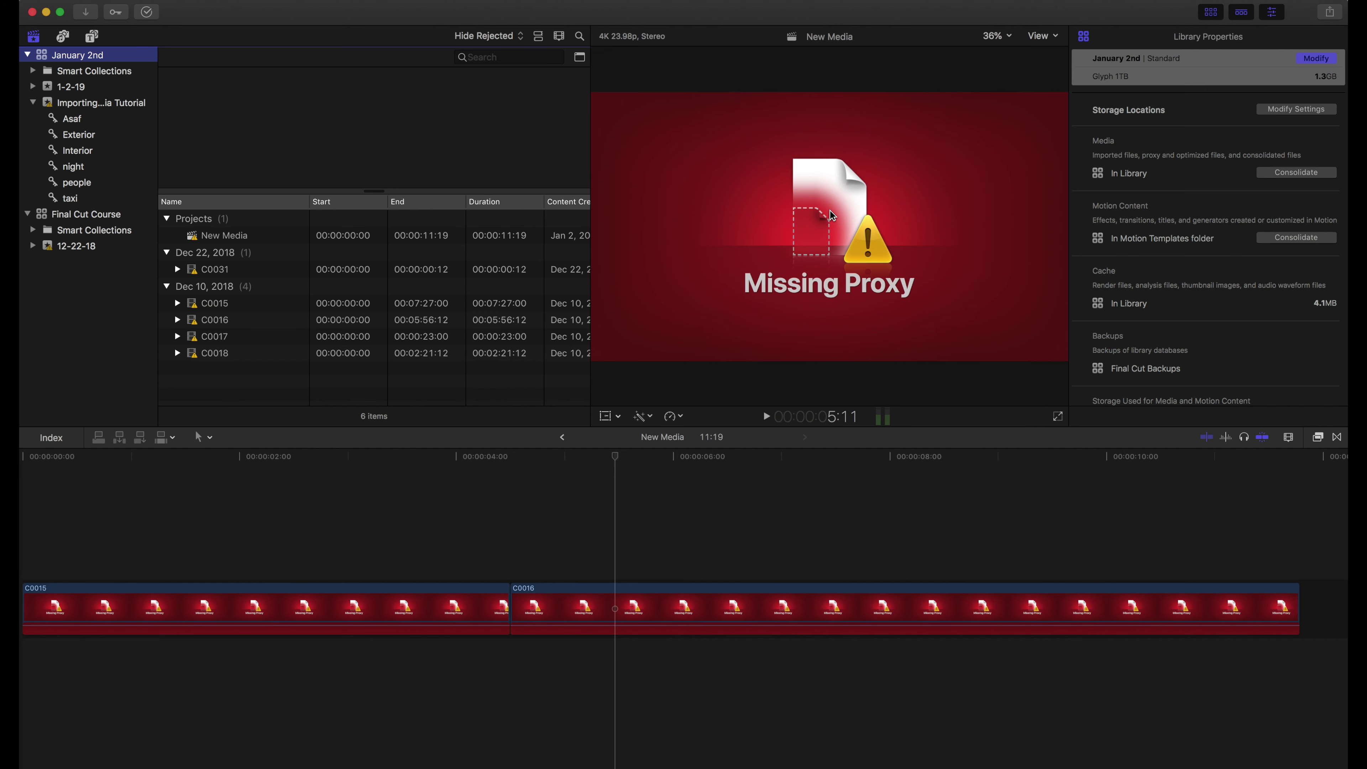
# View the January 2nd library's properties, then switch the viewer to Optimized/Original media
pyautogui.click(87, 72)
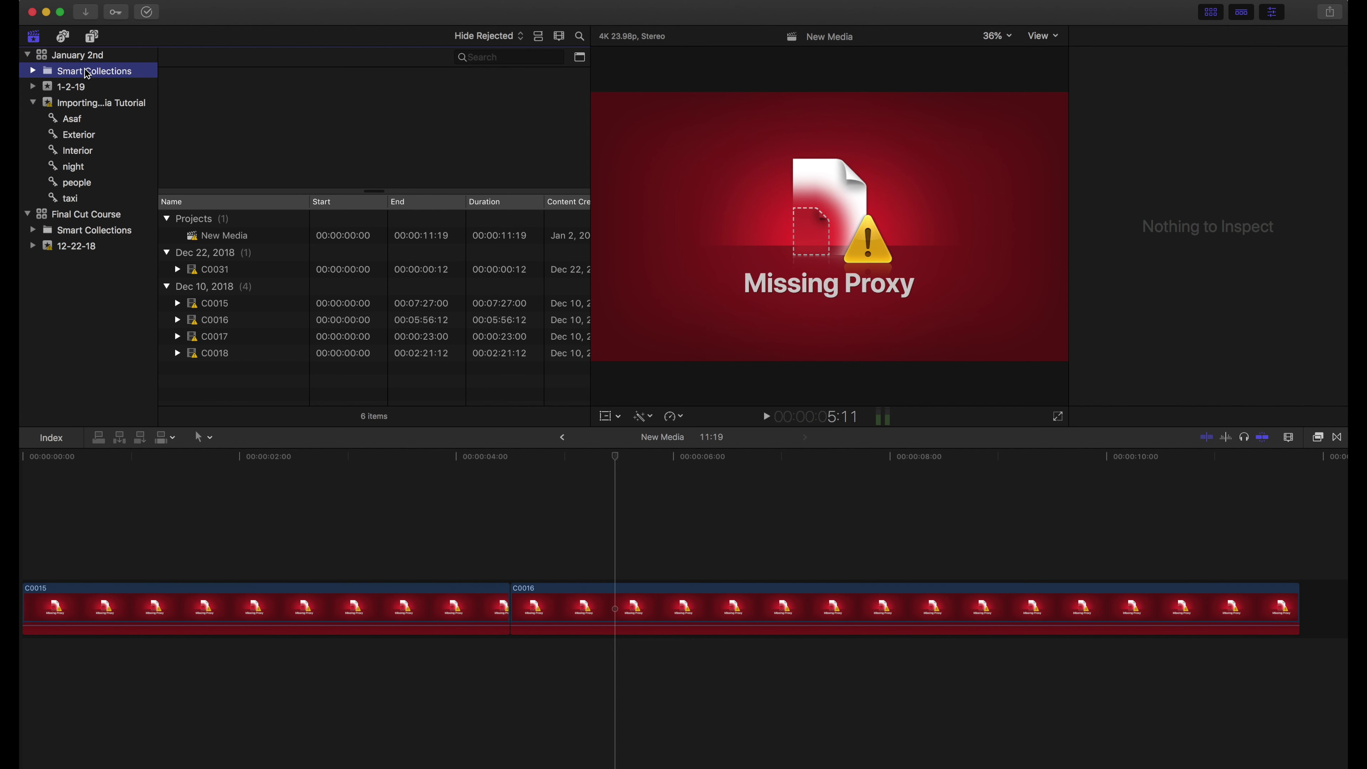
pyautogui.click(77, 59)
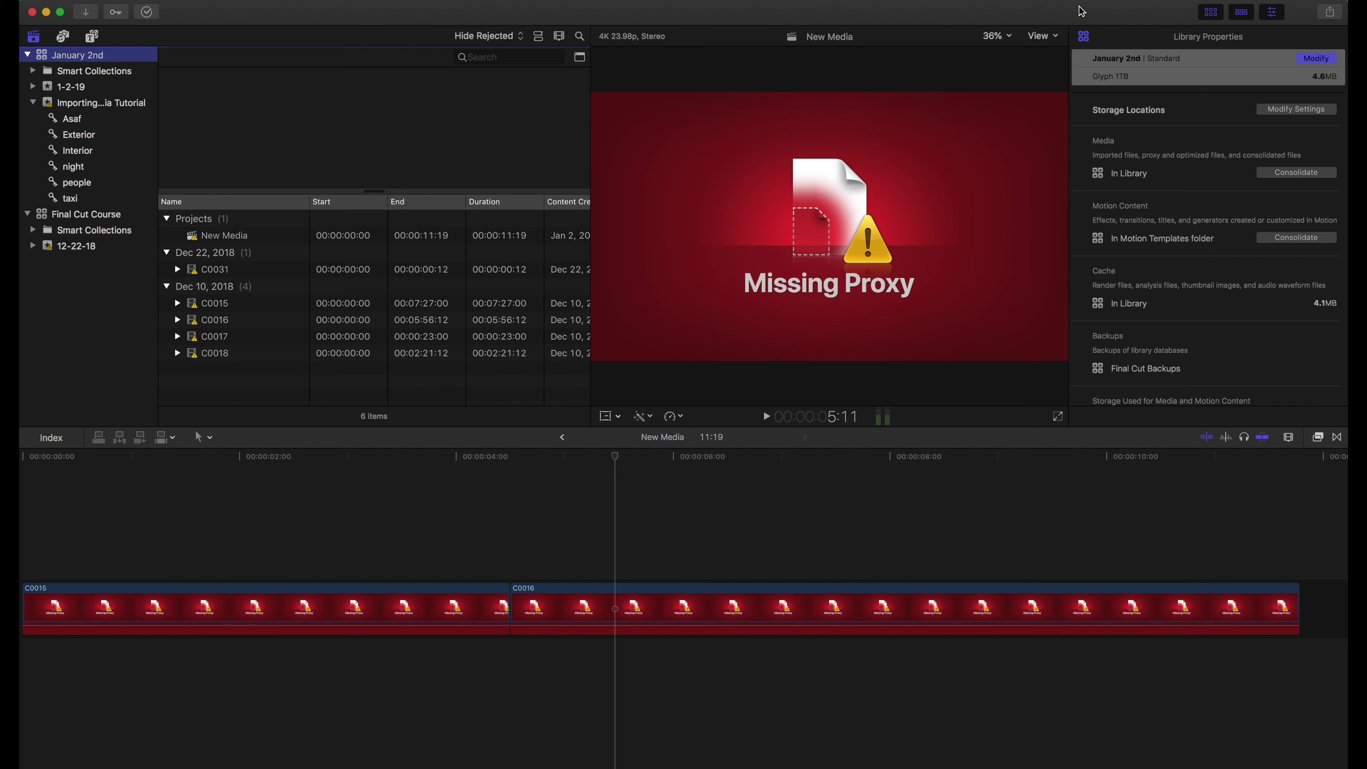
pyautogui.click(1043, 36)
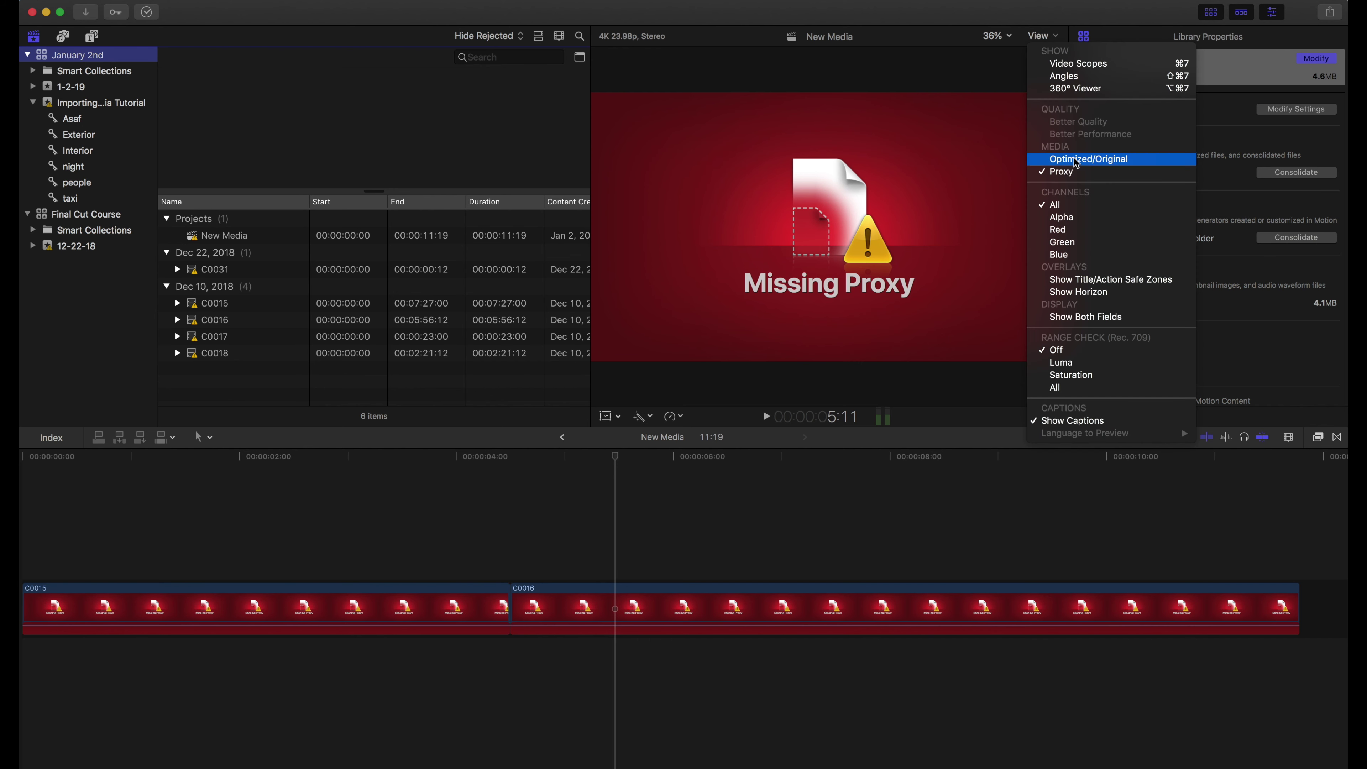
pyautogui.click(1088, 158)
# Select clips C0017 and C0016 to confirm real footage shows instead of Missing Proxy
pyautogui.click(300, 394)
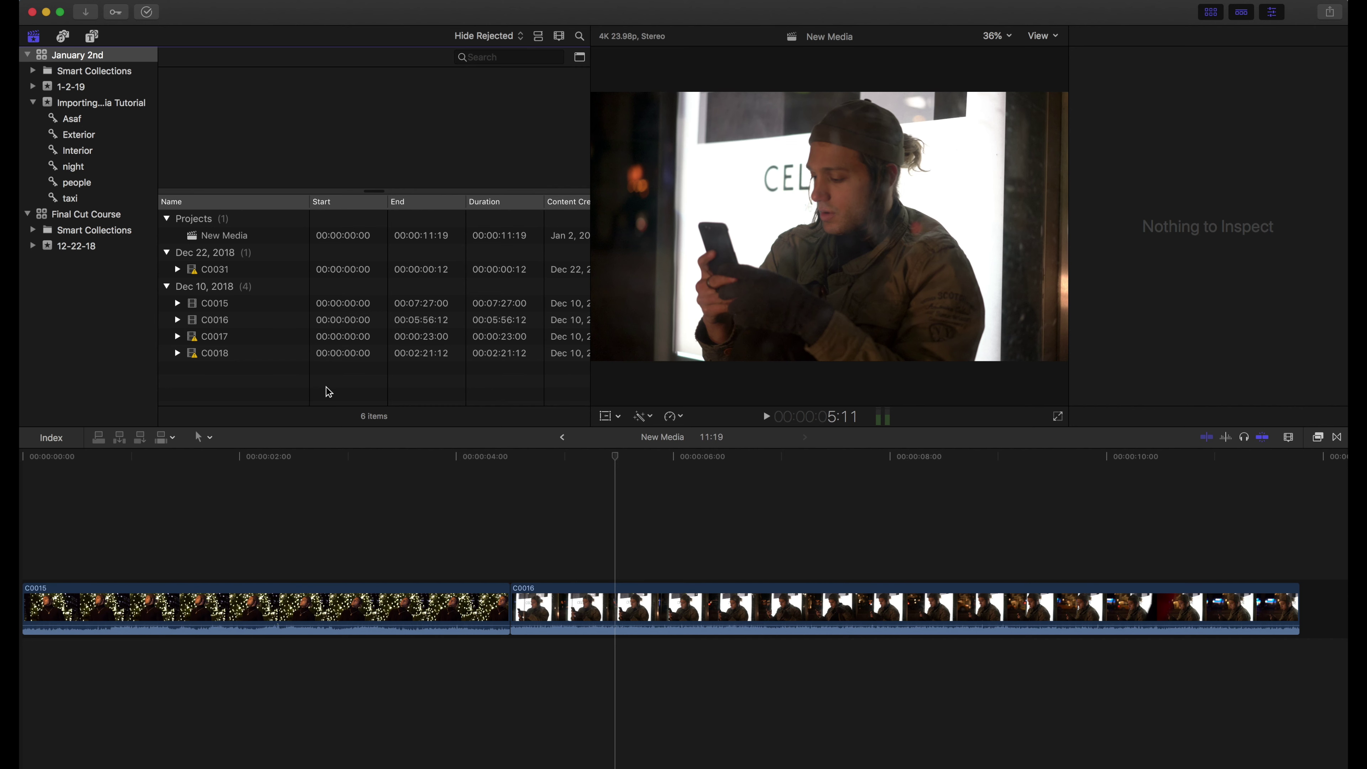
pyautogui.click(217, 354)
pyautogui.click(217, 338)
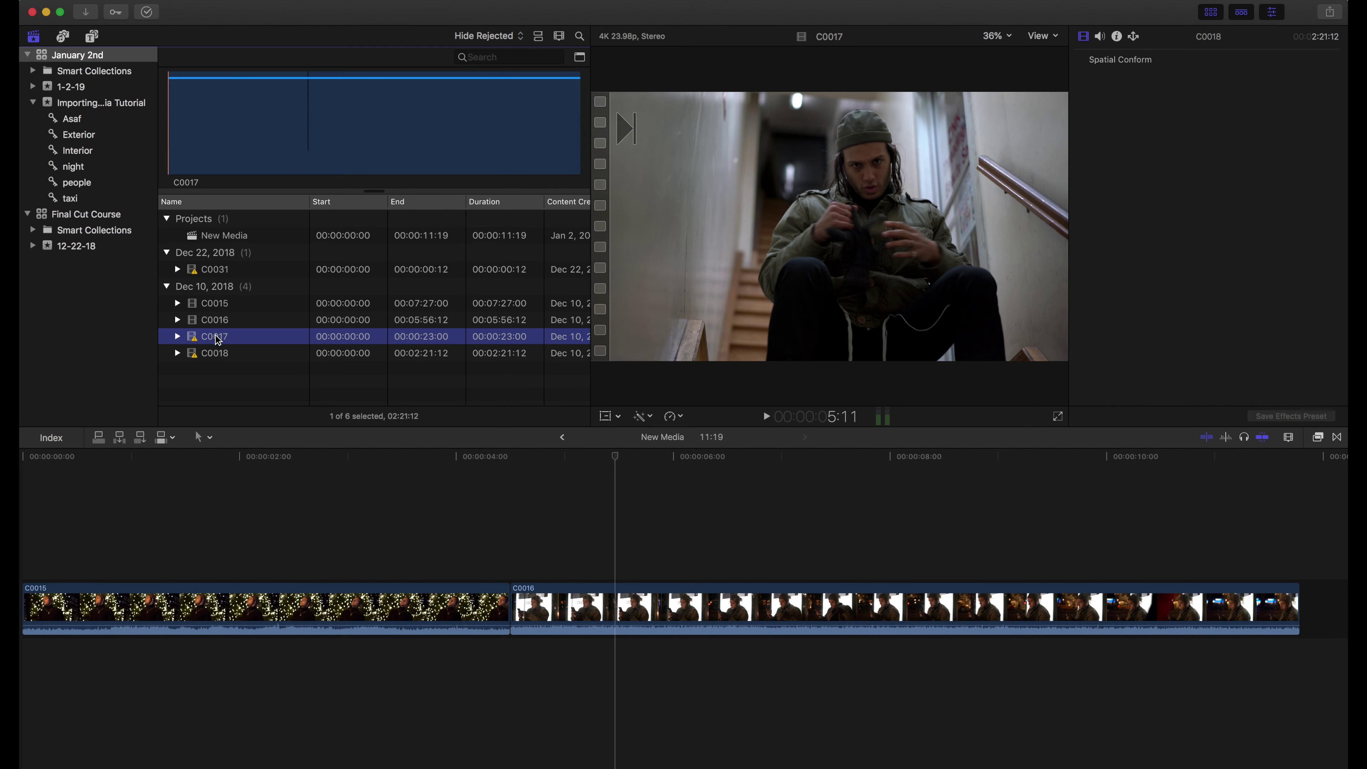
pyautogui.click(216, 319)
pyautogui.click(276, 373)
pyautogui.click(600, 545)
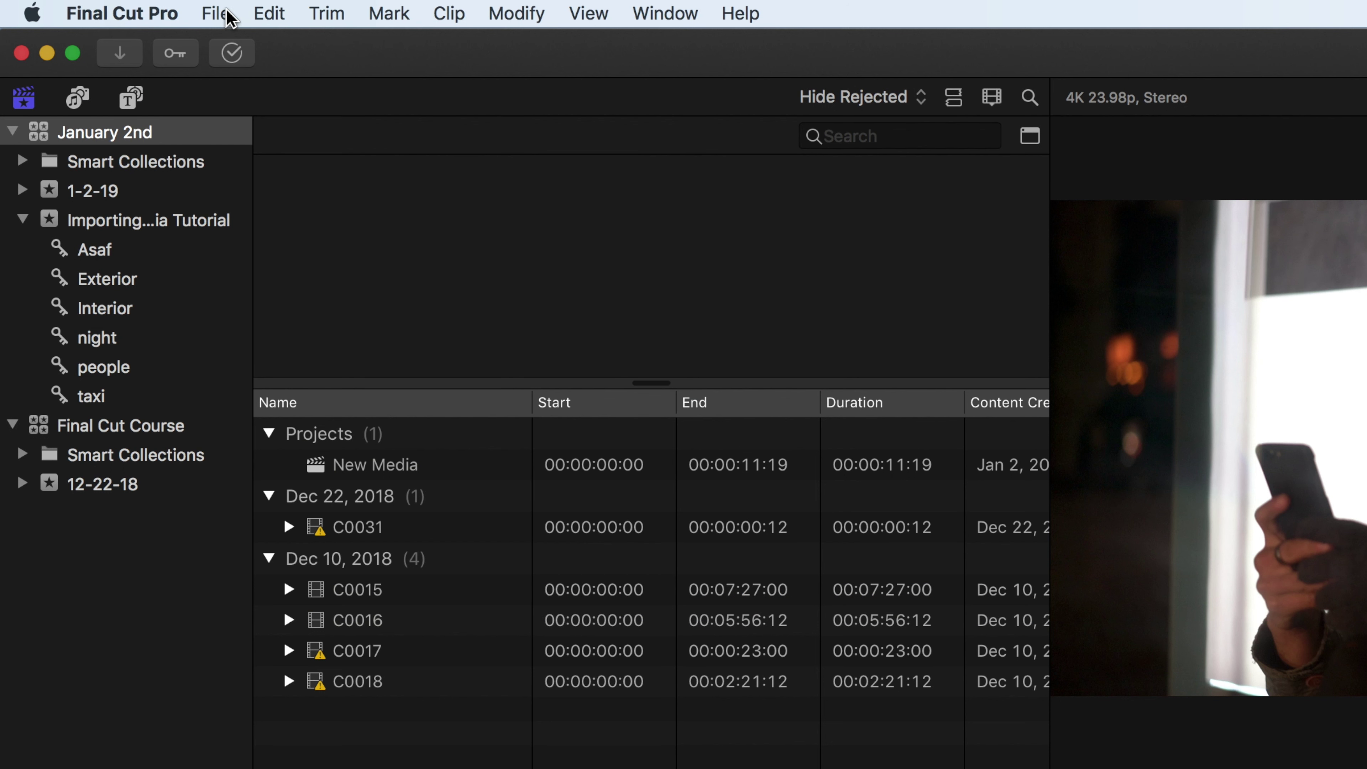
# Bring up Open Library From Backup for January 2nd, keeping the Today at 2:08 PM (10.4.3) backup
pyautogui.click(218, 14)
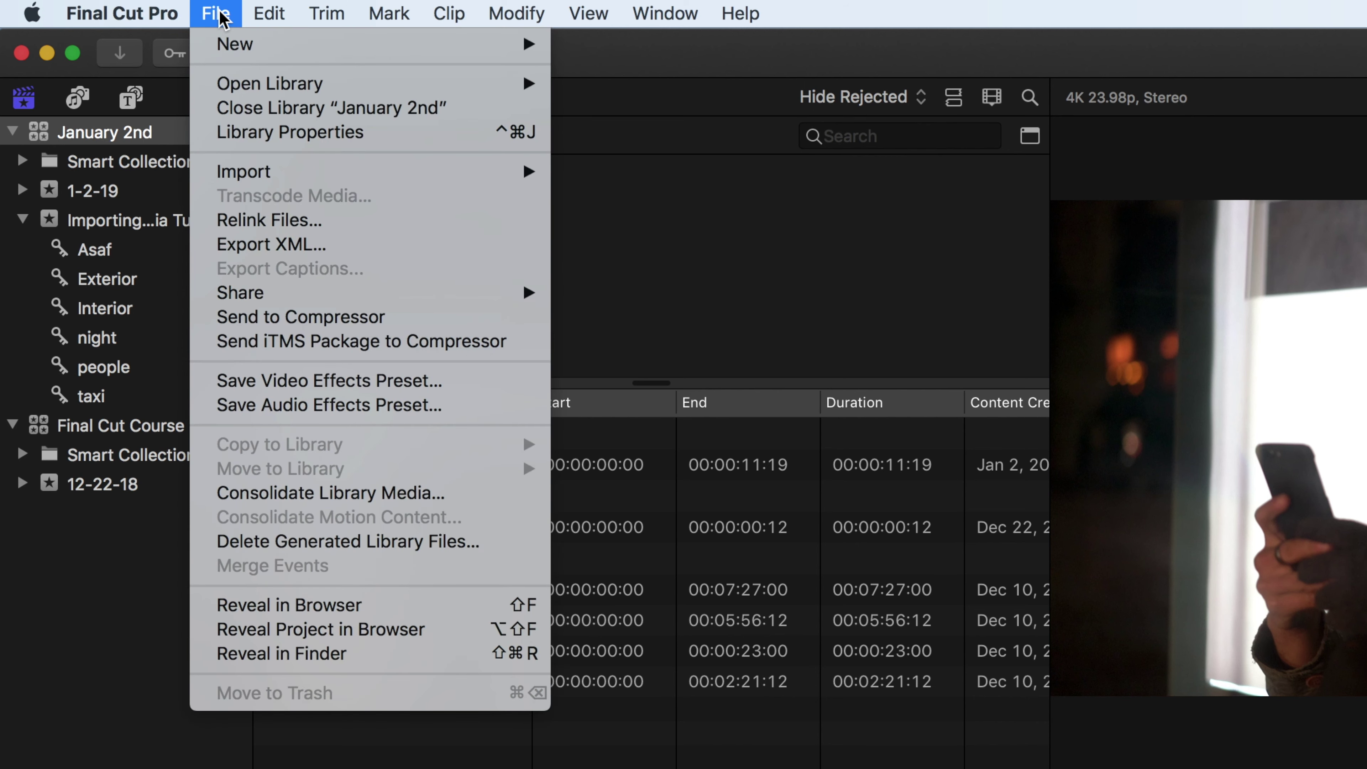
pyautogui.moveTo(237, 86)
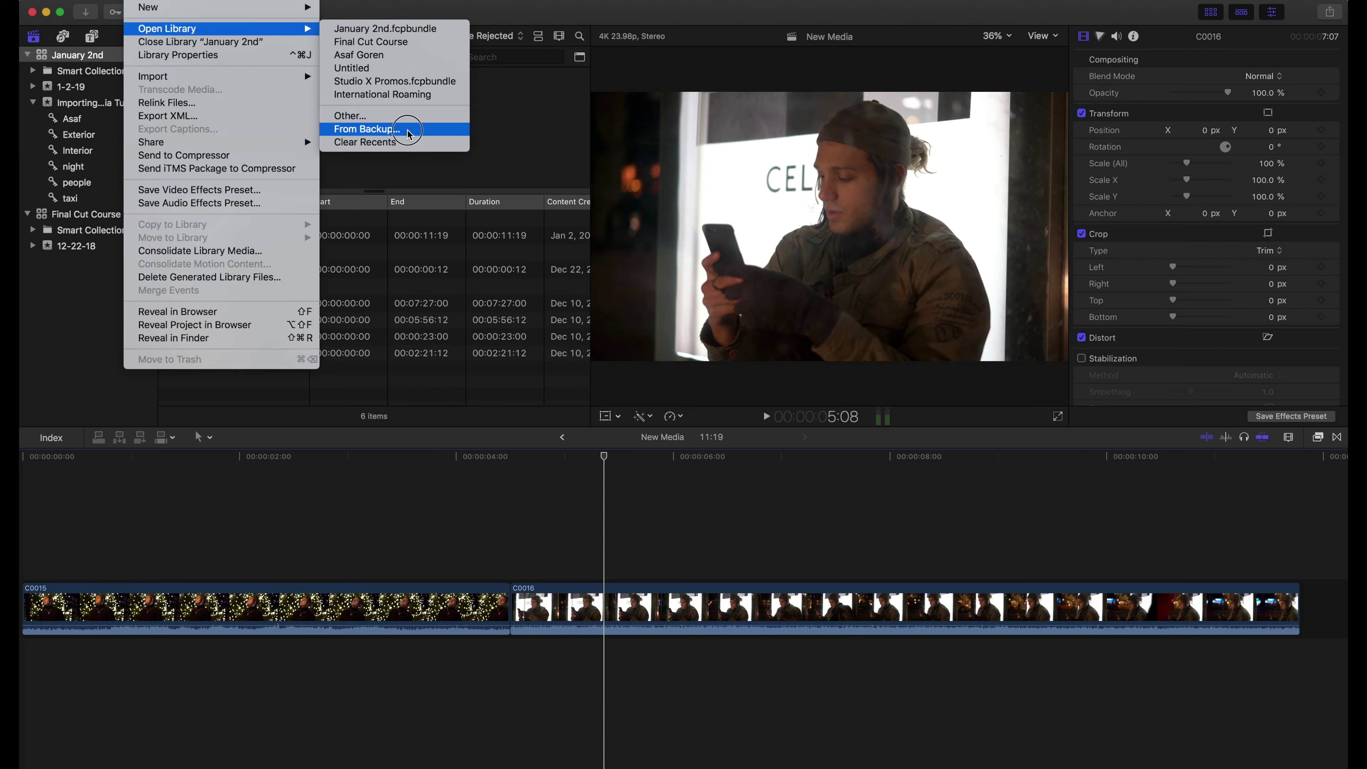
pyautogui.click(711, 269)
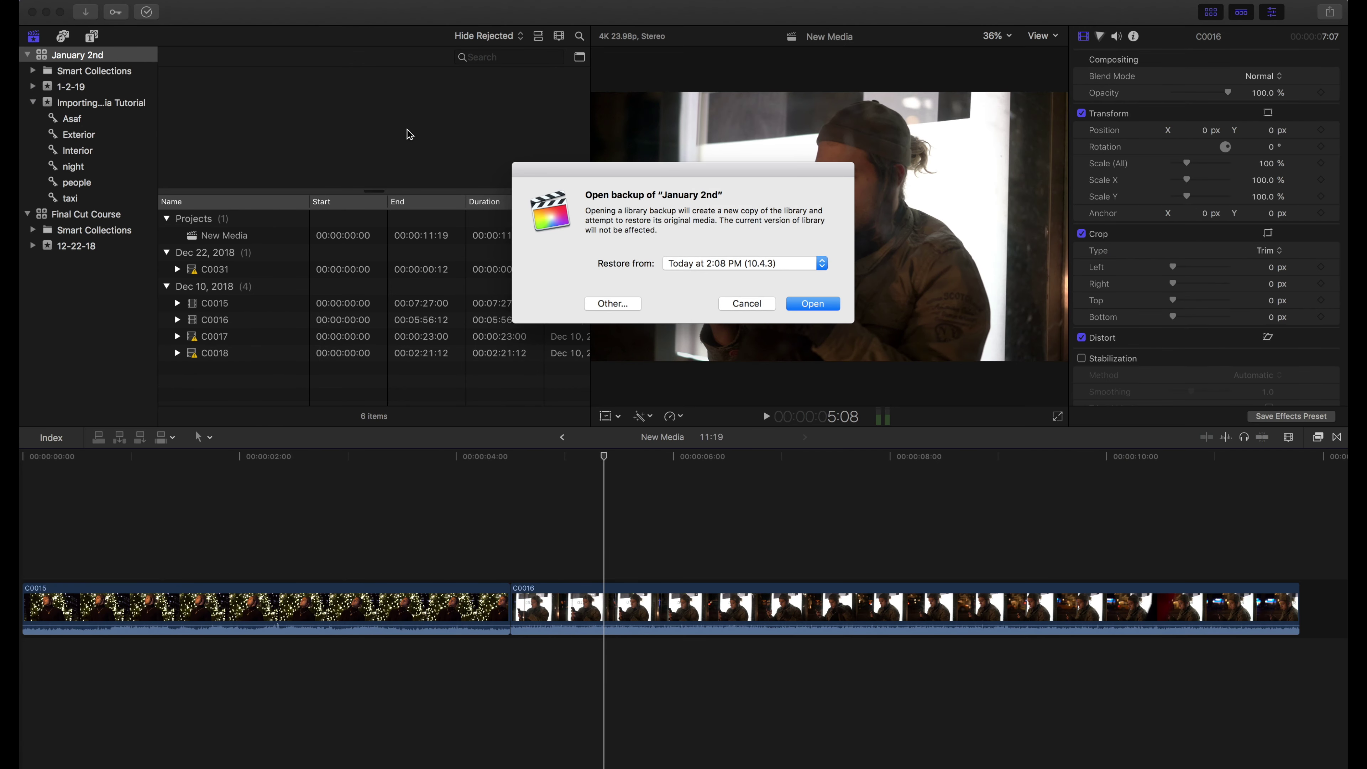
pyautogui.click(737, 265)
pyautogui.click(765, 263)
pyautogui.click(715, 262)
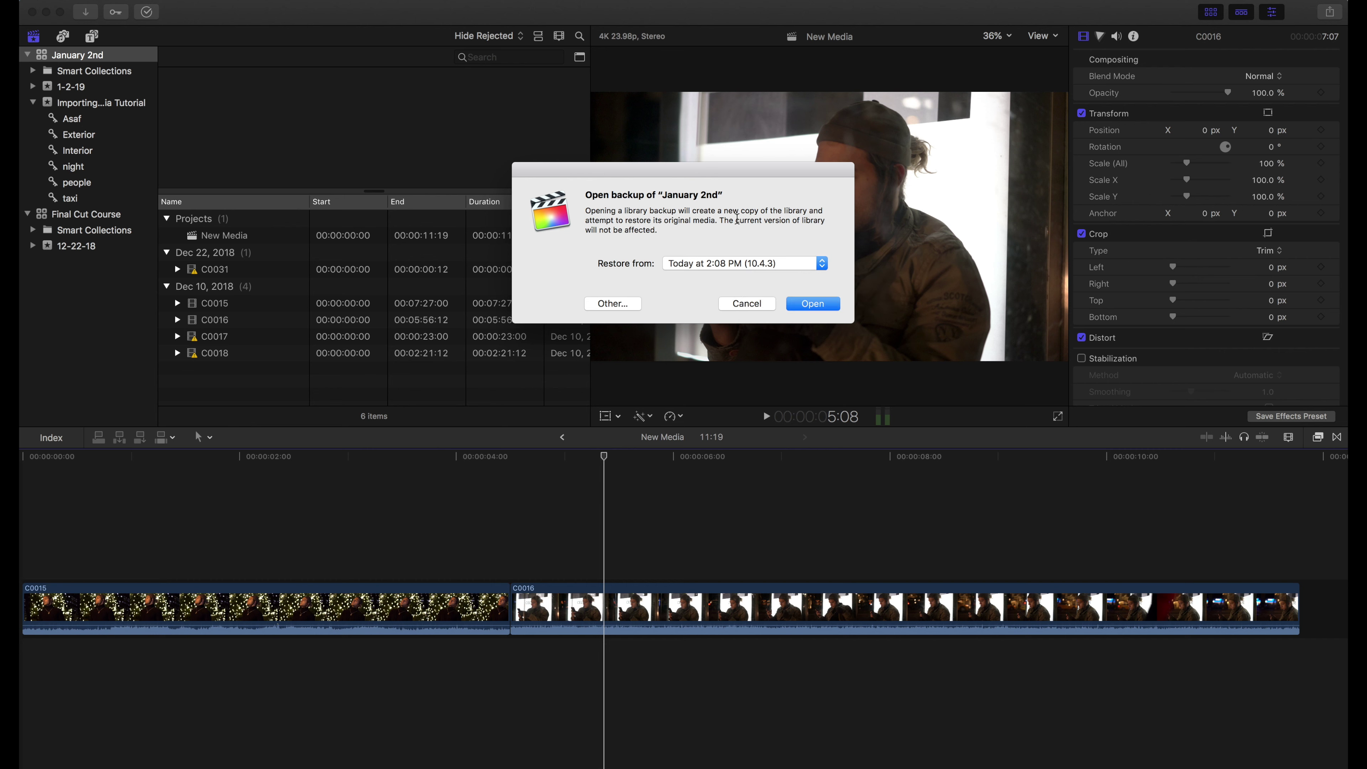